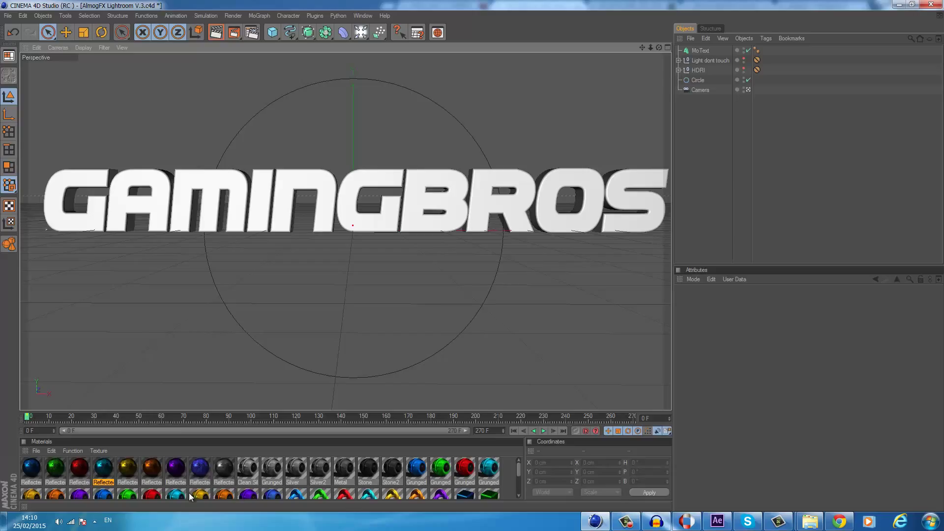
- Apply the Shiney Yellow material to the GAMINGBROS text with Cubic projection and Seamless enabled, and render the view
scroll(110, 480, "down", 3)
scroll(49, 488, "up", 3)
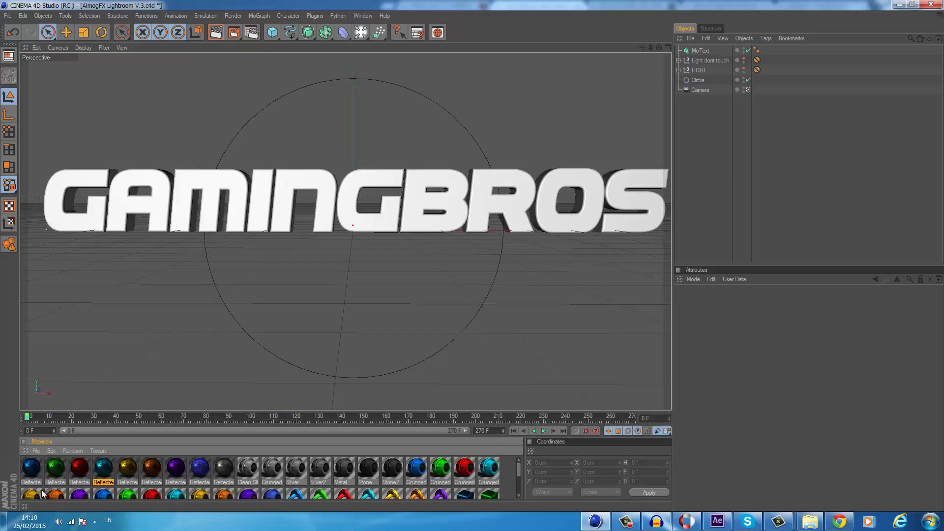
left_click_drag(412, 498, 428, 219)
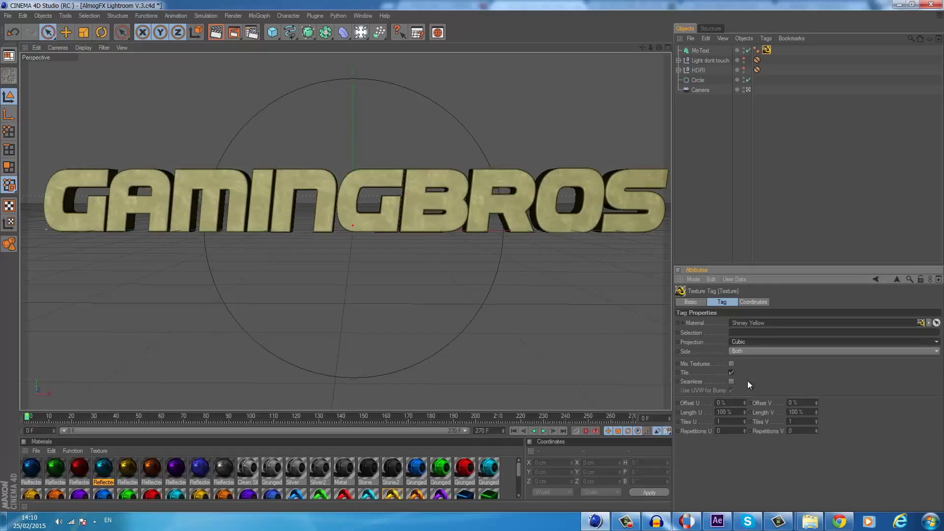
key("ctrl+r")
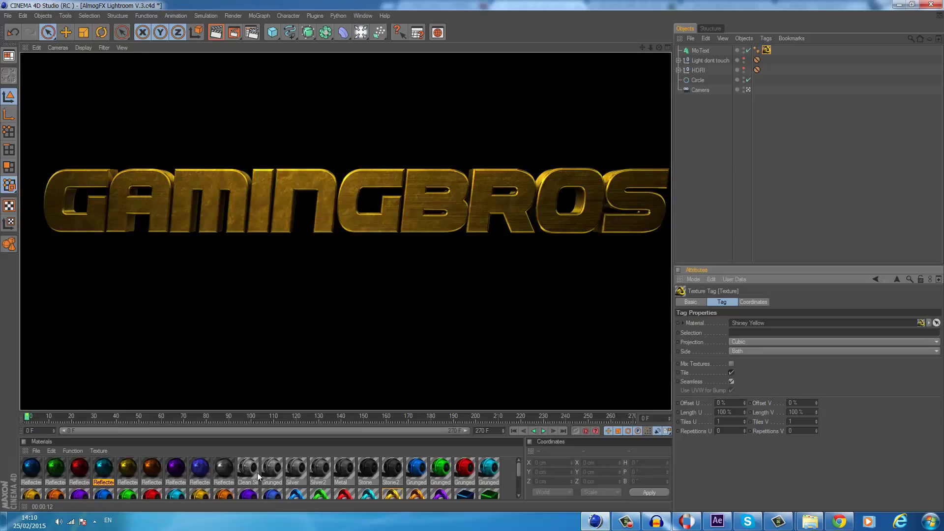
- Apply the Grunged Silver material to the text with Cubic projection and Seamless enabled, restricted to selection C1
left_click(273, 473)
left_click_drag(398, 315, 508, 227)
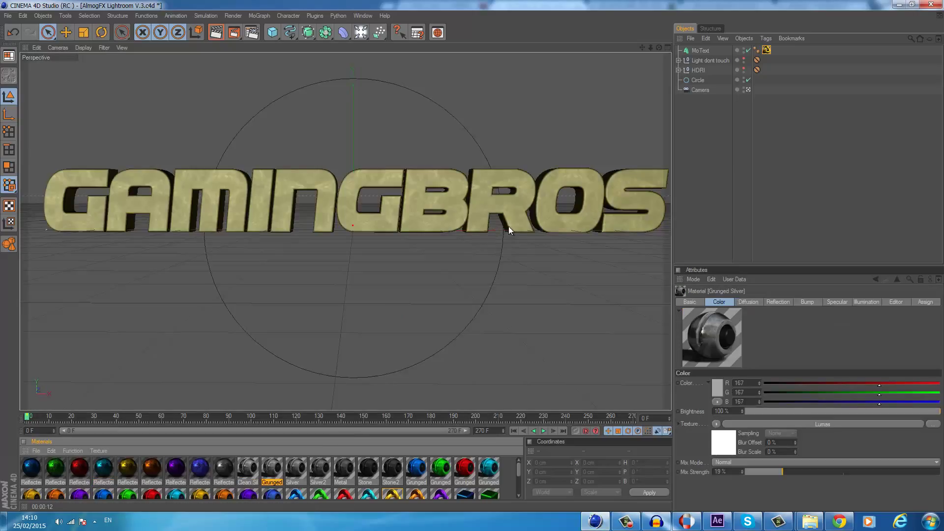
left_click(778, 341)
left_click(771, 380)
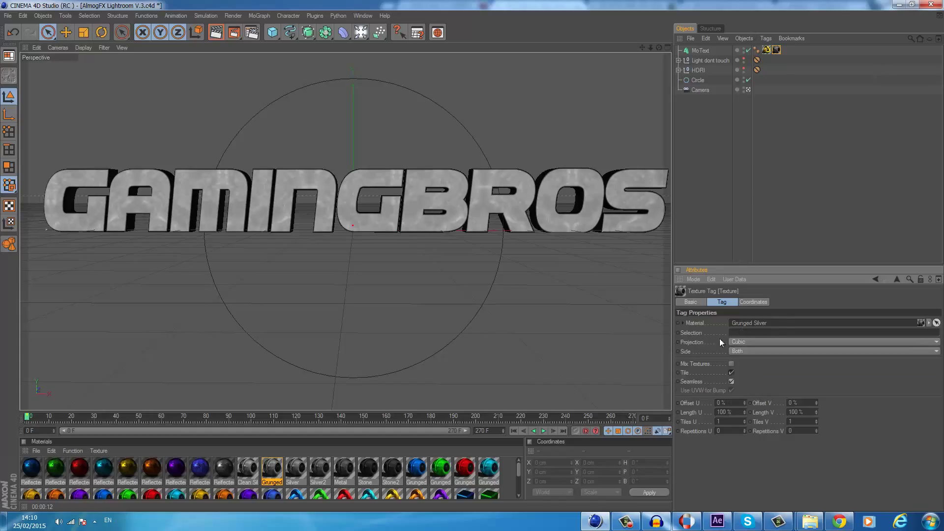
left_click(746, 330)
type("C1")
- Duplicate the Grunged Silver texture tag, restrict the copy to selection C2, and render a preview of the view
left_click_drag(780, 52, 789, 52, "ctrl")
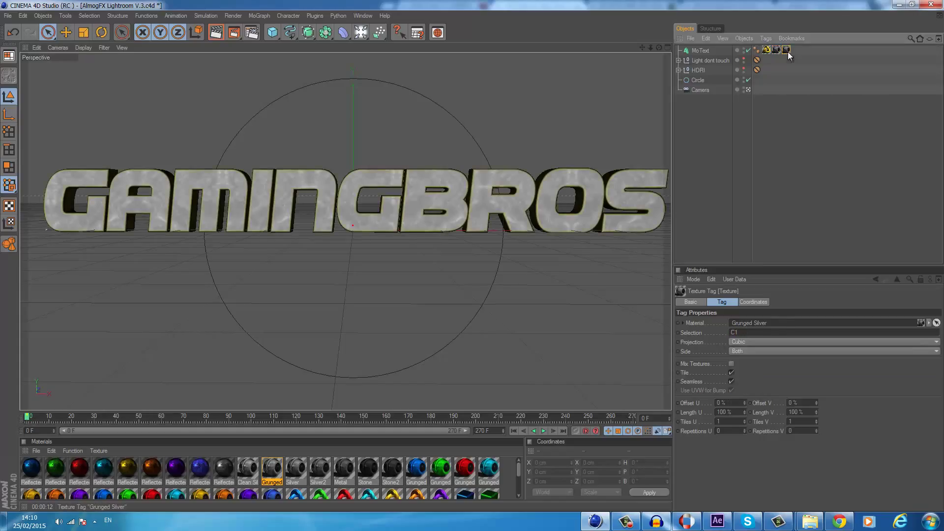
left_click(750, 332)
key("BackSpace")
type("2")
left_click(368, 321)
left_click(220, 37)
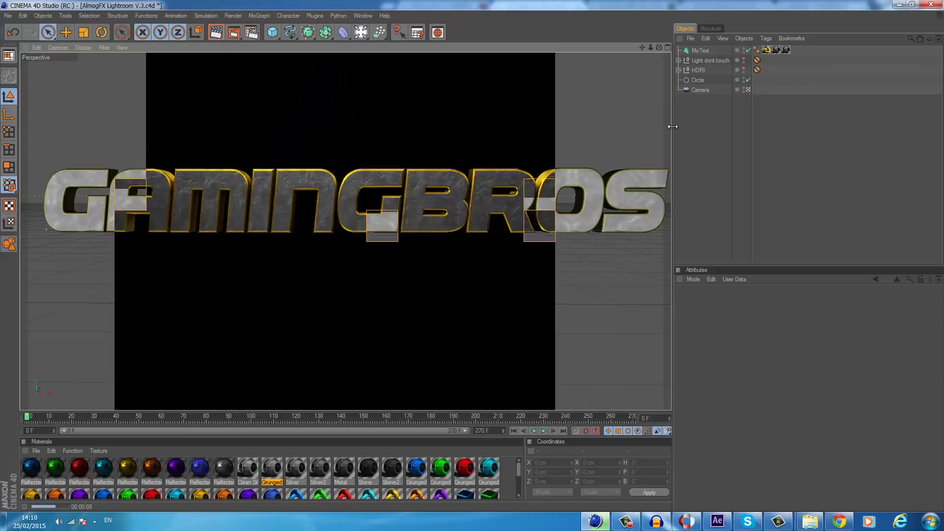
- Lower the GAMINGBROS text slightly along its vertical axis and deselect it
left_click(731, 214)
left_click(356, 177)
left_click_drag(353, 164, 346, 176)
left_click(242, 141)
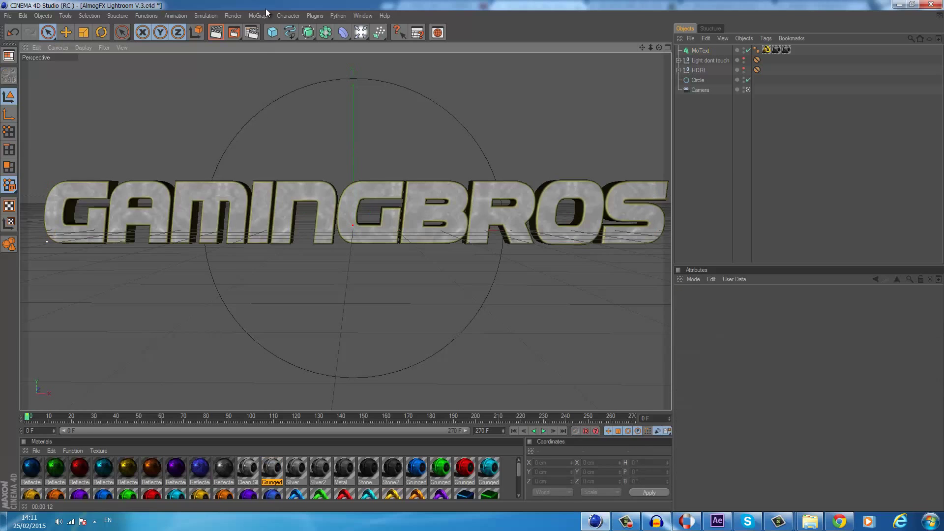
- Add a MoGraph Sound effector to the scene
left_click(259, 16)
mouse_move(295, 30)
left_click(345, 108)
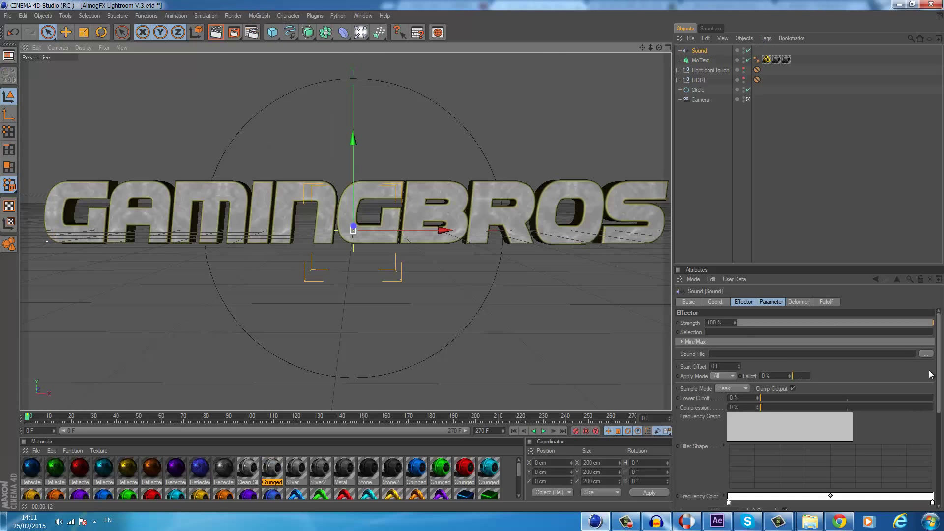
- Load the Pegboard Nerds - Razor Sharp WAV from the Drops folder as the Sound effector's sound file and play it briefly
left_click(928, 355)
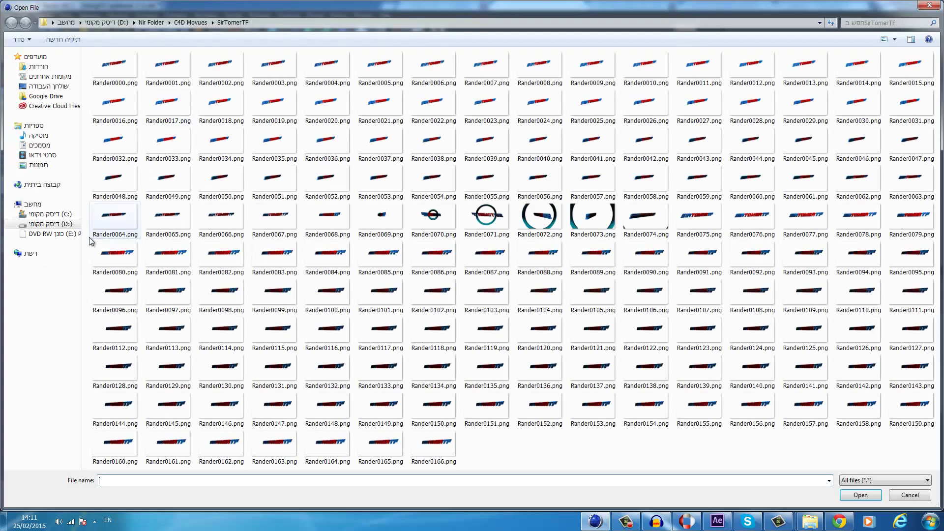
left_click(49, 223)
double_click(147, 90)
double_click(347, 90)
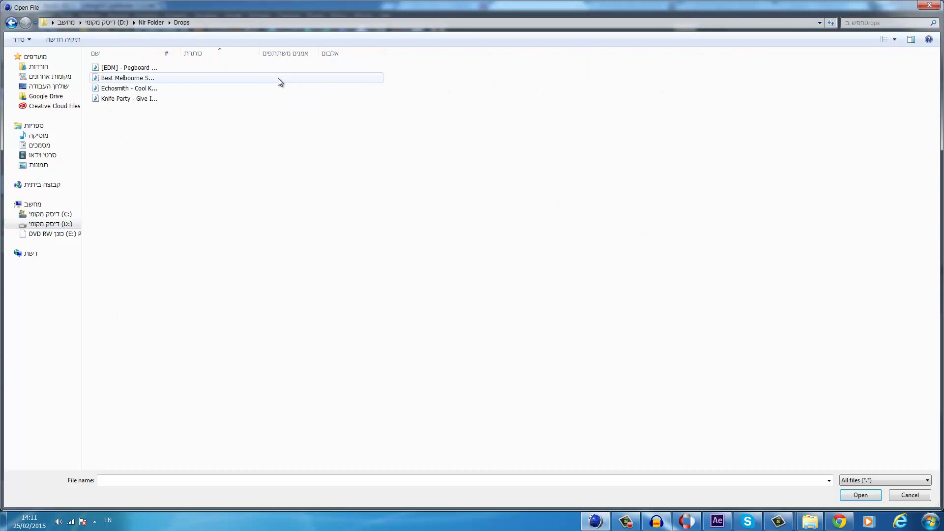
double_click(265, 66)
left_click(511, 292)
key("F8")
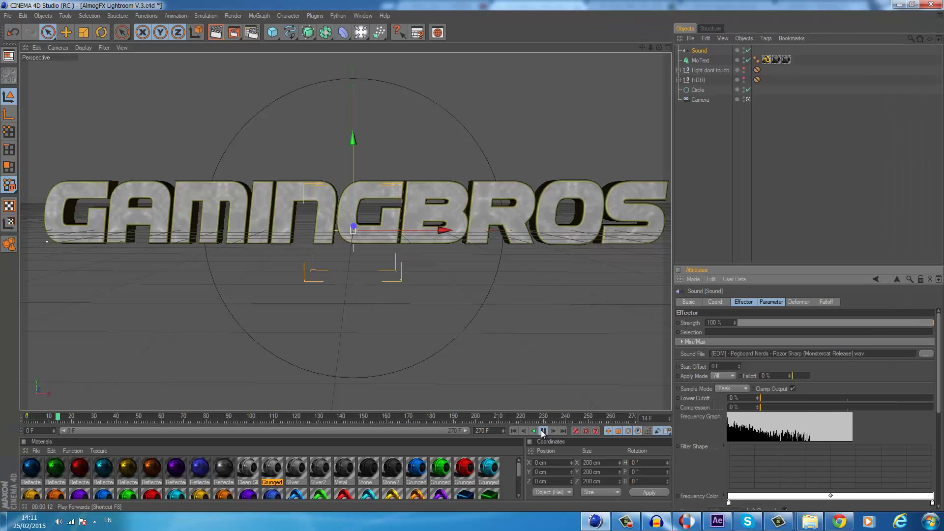
left_click(687, 149)
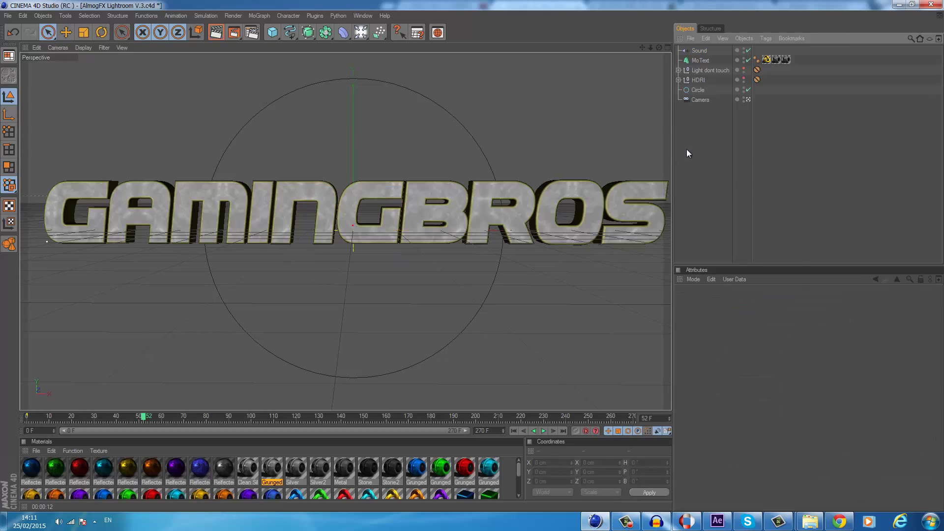
- Group the MoText into a null and raise the null's axis to mid-text height, at Y about 36.4 cm
left_click(698, 60)
key("alt+g")
left_click(12, 113)
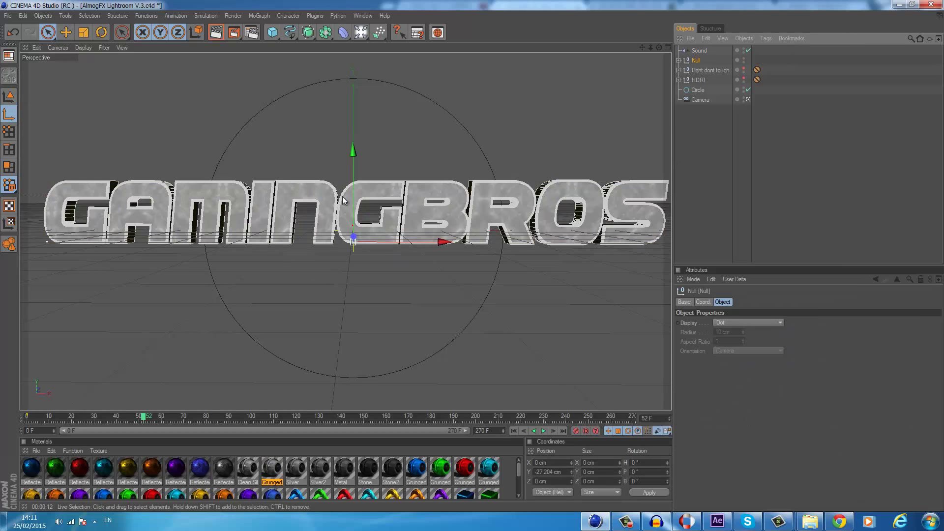
left_click_drag(353, 154, 353, 126)
left_click(102, 32)
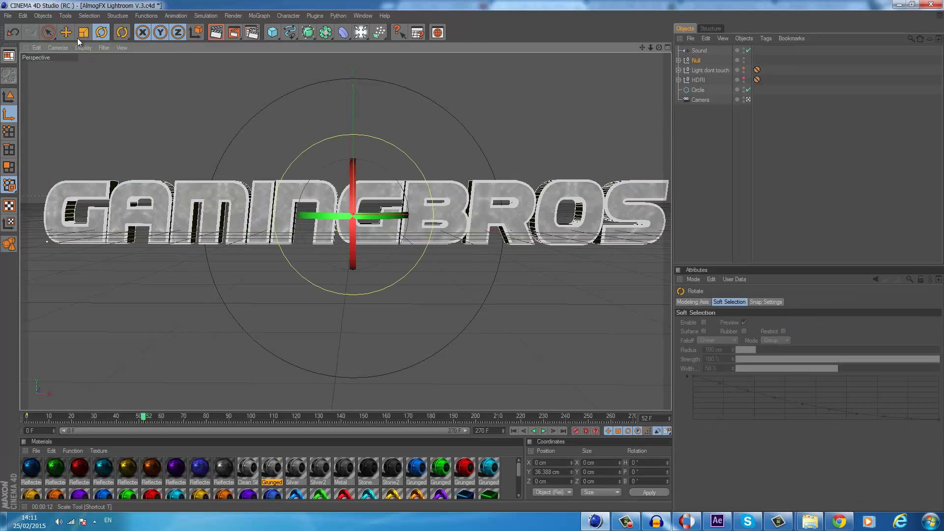
left_click(49, 32)
- Centre the null's axis in the text's depth at Z about 21 cm, using the top view, and return to the perspective view
left_click(668, 48)
left_click_drag(586, 83, 586, 73)
left_click_drag(643, 47, 602, 102)
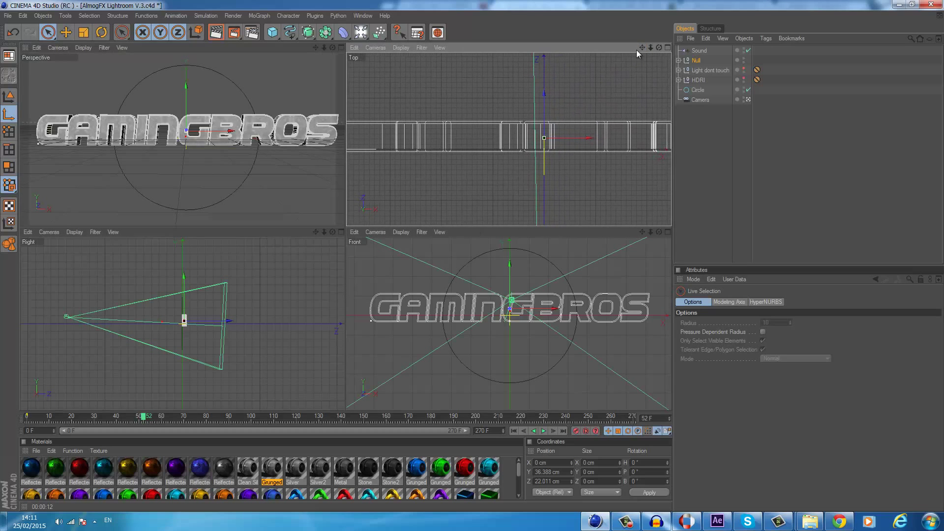
left_click_drag(544, 92, 544, 93)
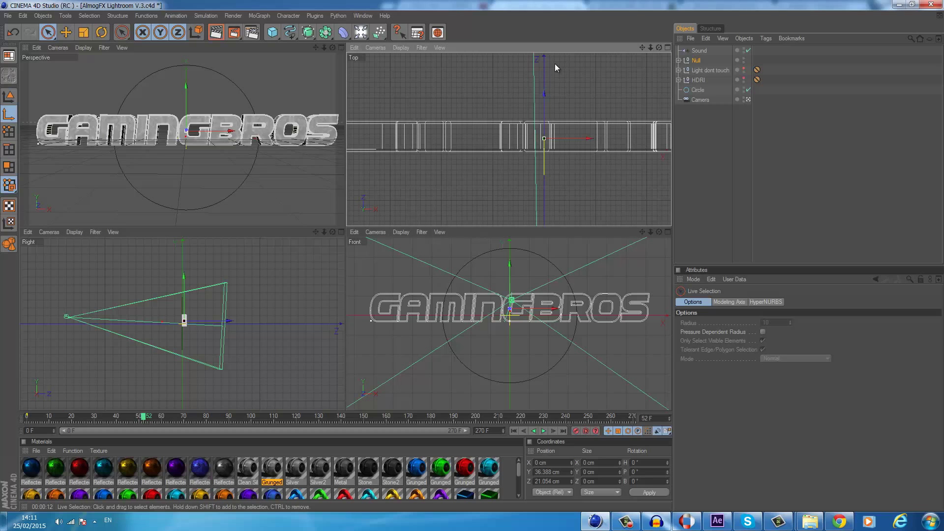
left_click(8, 97)
left_click(129, 71)
left_click(341, 47)
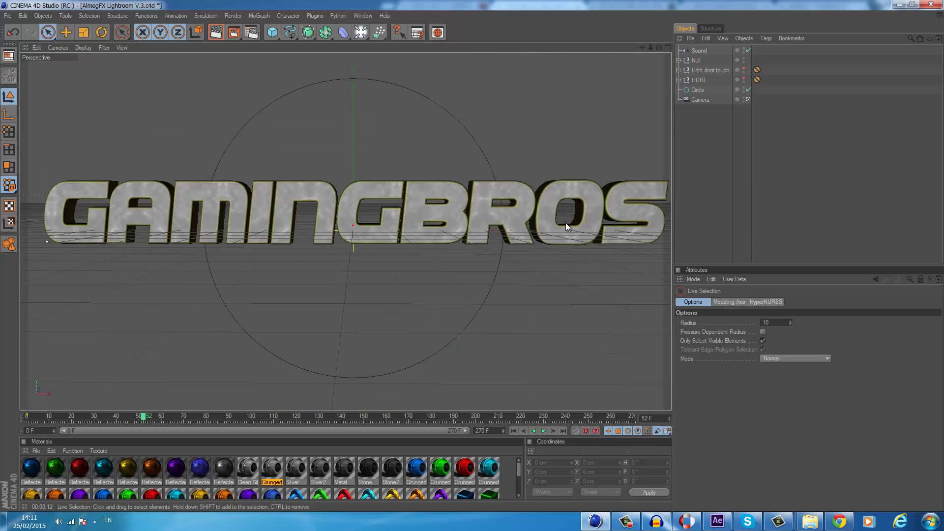
- Test-rotate the null about its new axis and undo the rotation
left_click(694, 60)
key("r")
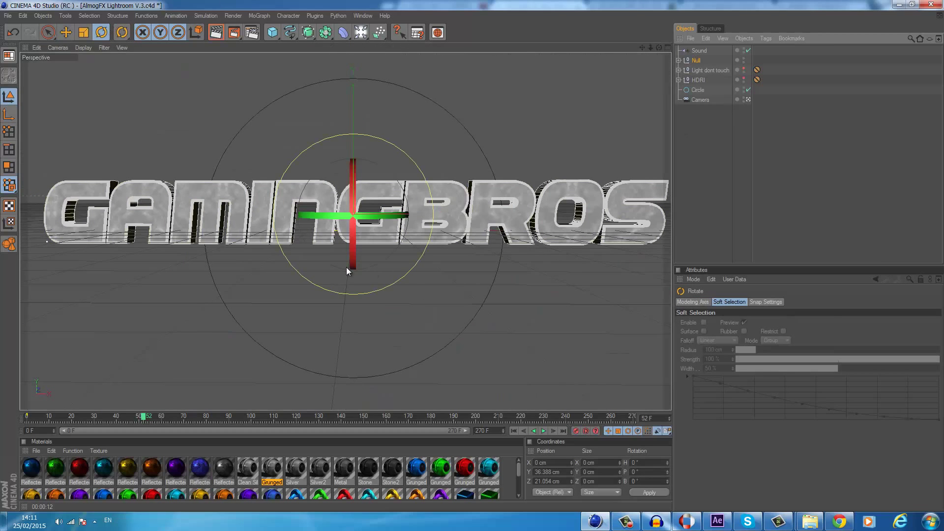
left_click_drag(349, 265, 355, 232)
key("ctrl+z")
left_click(87, 351)
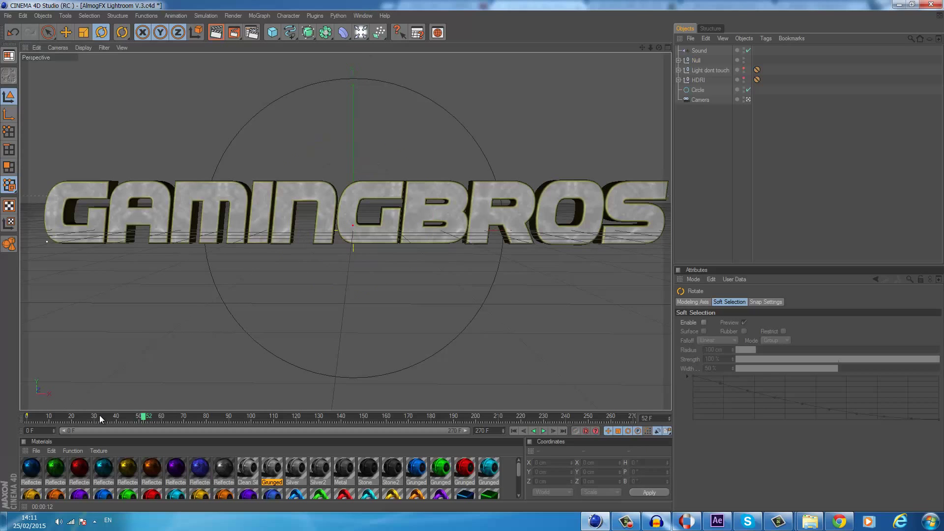
- Play the soundtrack from frame 0 with the Sound effector selected, and park the playhead at frame 50
left_click(28, 416)
left_click(700, 51)
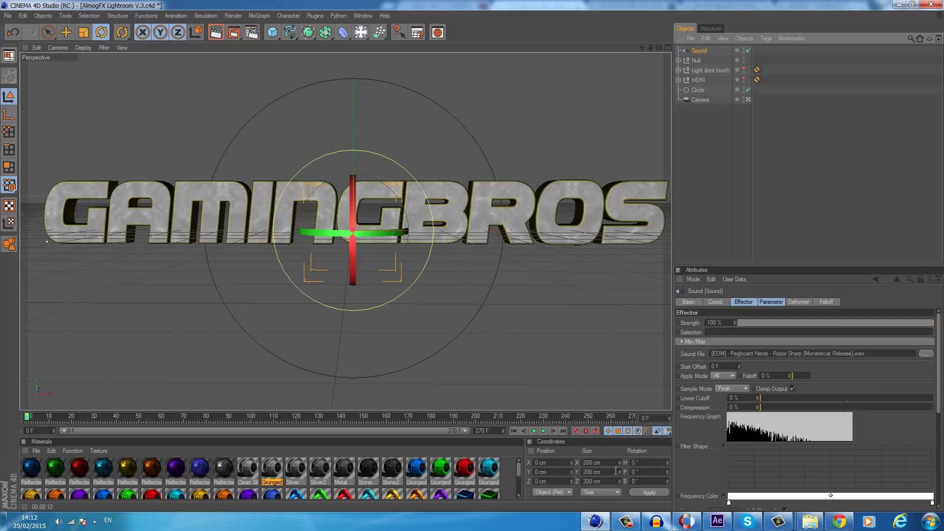
left_click(544, 432)
left_click(544, 432)
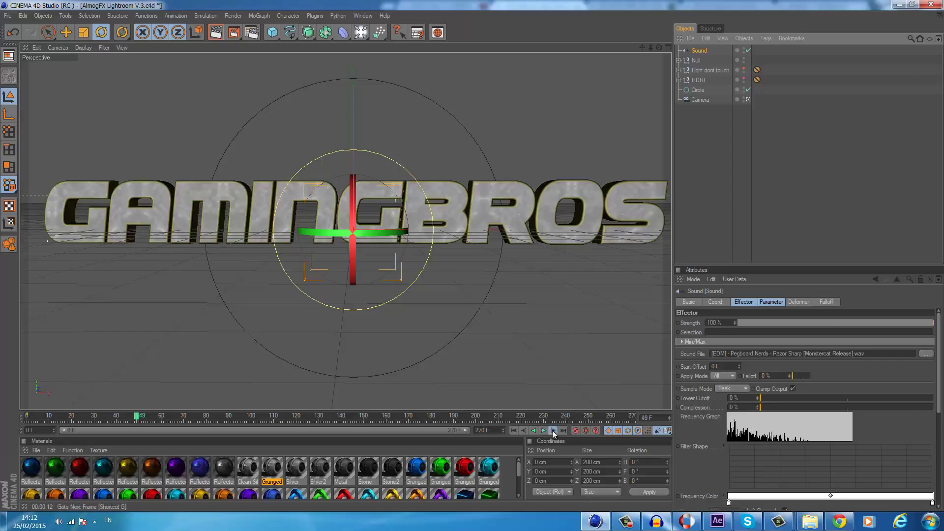
left_click(554, 432)
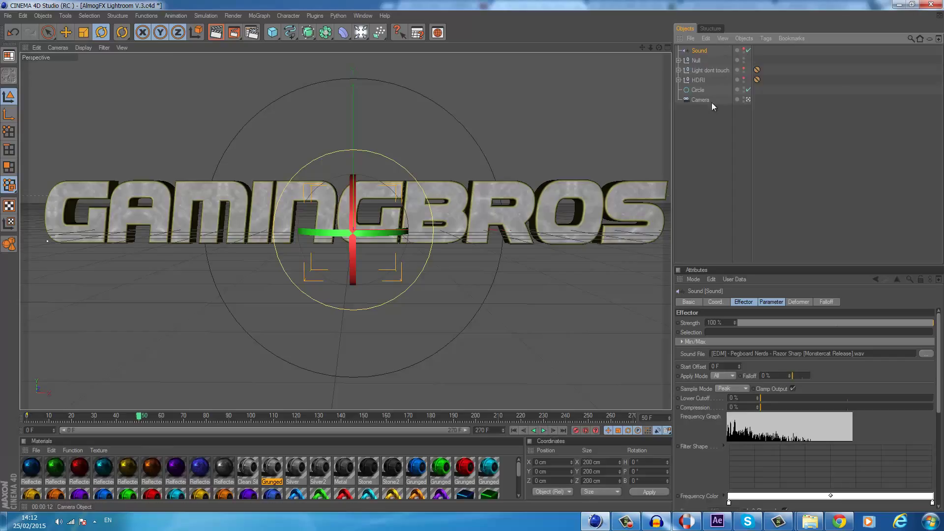
- Move the null below the camera in the object hierarchy, and rotate it to a heading of about -57.5° at frame 40
left_click_drag(696, 60, 695, 107)
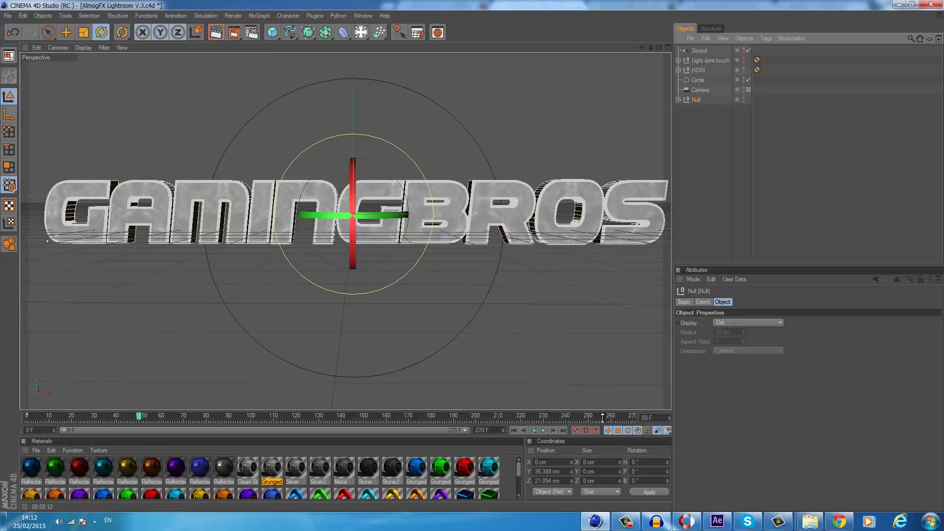
left_click(118, 418)
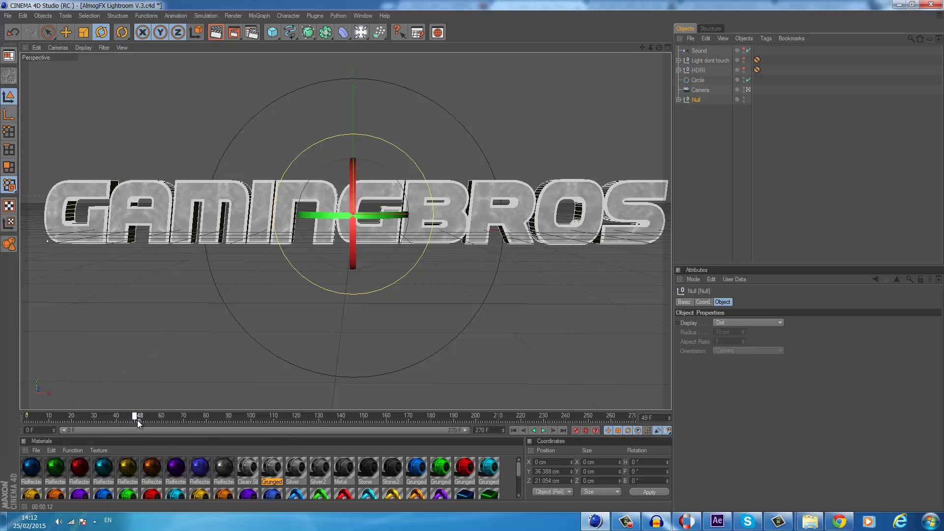
left_click(554, 431)
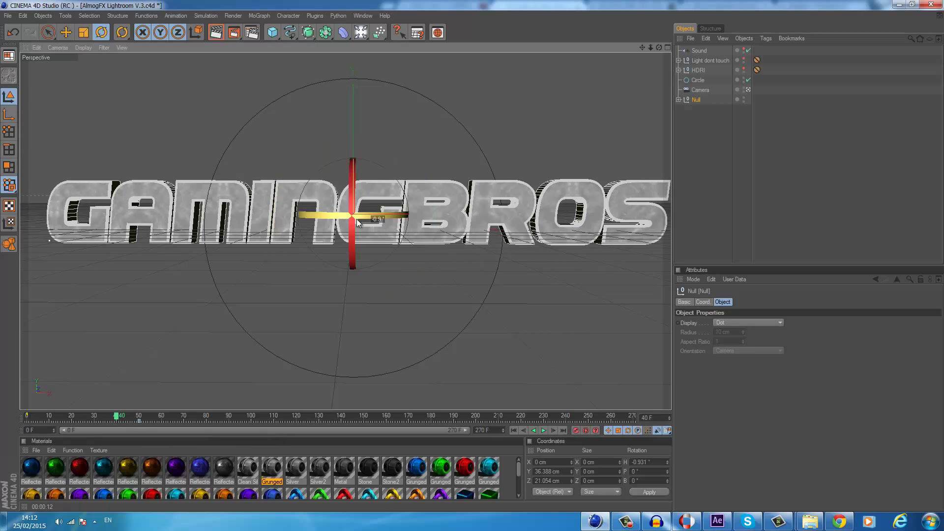
mouse_move(356, 219)
left_mouse_down()
mouse_move(324, 226)
mouse_move(326, 235)
mouse_move(340, 226)
left_mouse_up()
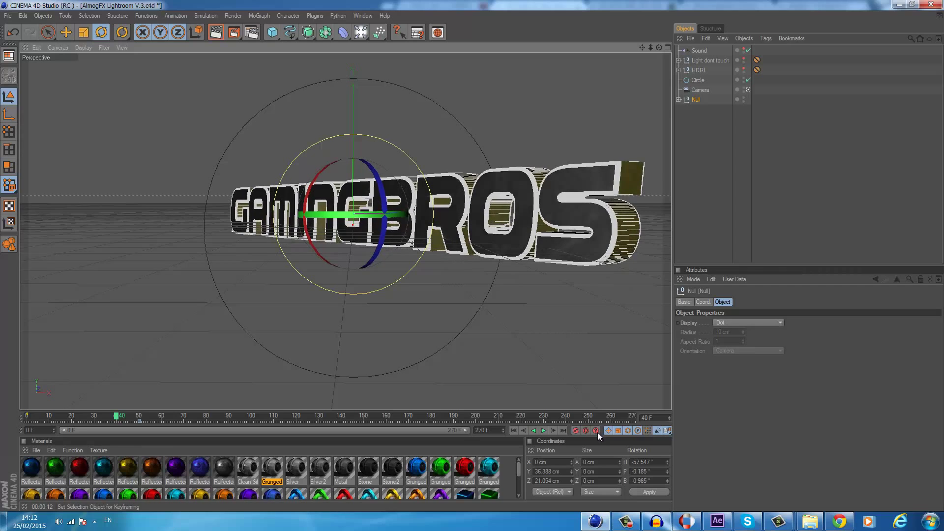
left_click(572, 387)
- Play back the text's rotation animation to check its timing, and select the null
left_click_drag(100, 415, 2, 414)
left_click(544, 431)
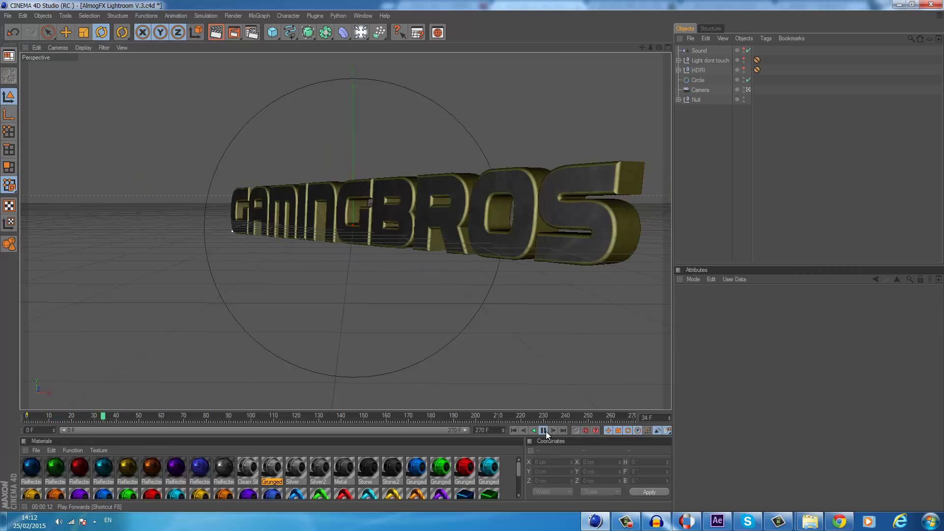
left_click(544, 431)
left_click(696, 99)
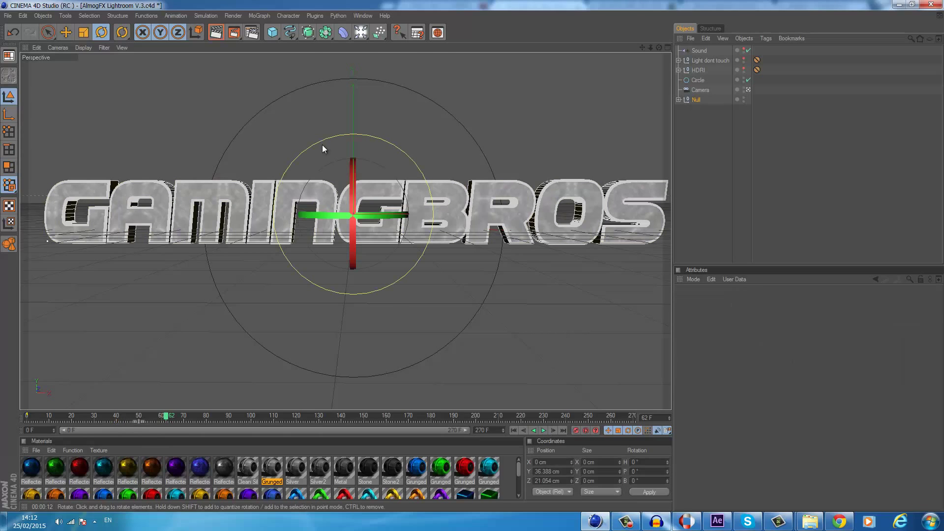
- Create a new Circle spline and add a new camera to the scene
left_click(291, 32)
left_click(375, 76)
left_click(48, 32)
left_click(361, 33)
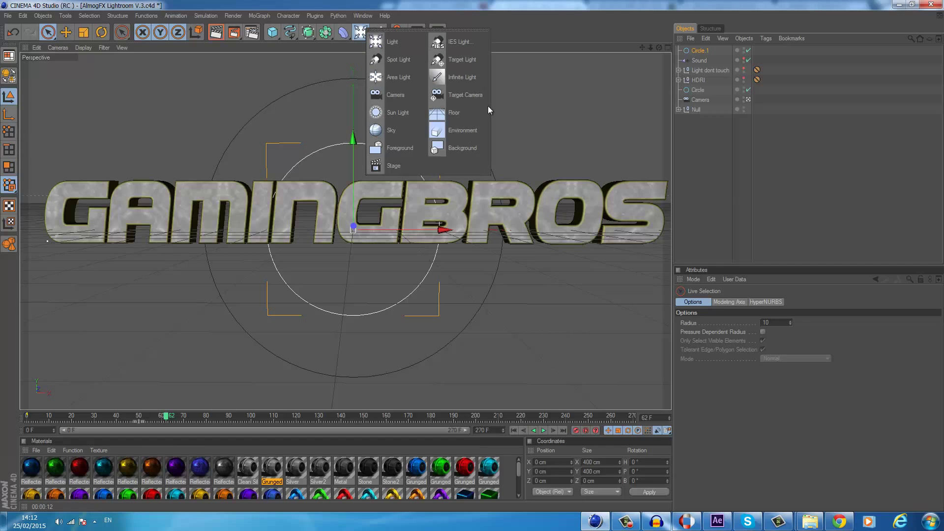
left_click(384, 94)
- Move the new circle to the text's centre, at Y about 36.4 cm and Z about 22 cm
left_click(700, 60)
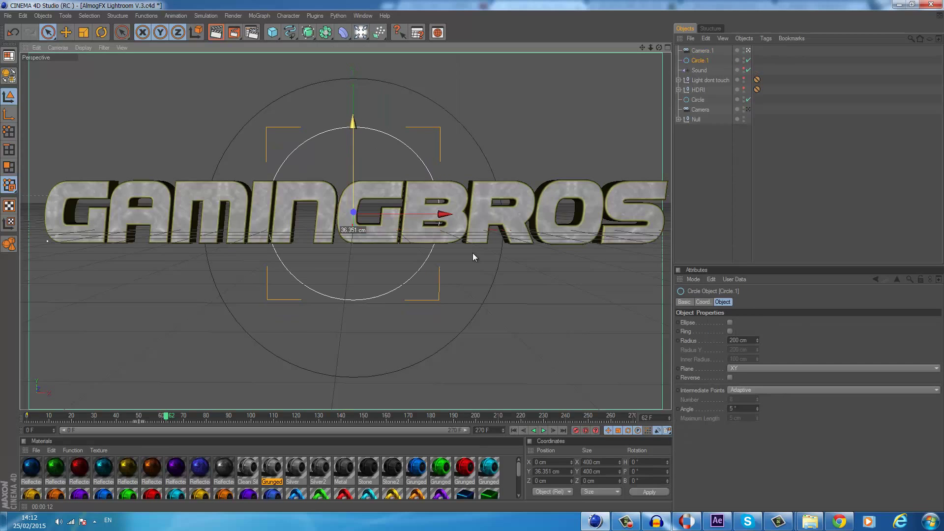
middle_click(661, 54)
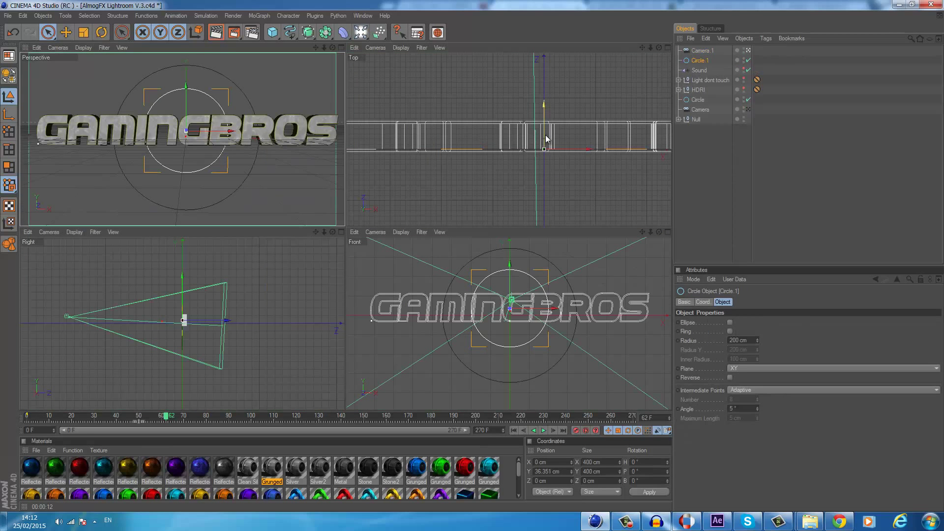
left_click_drag(545, 132, 545, 126)
left_click_drag(473, 226, 473, 221)
- Delete the original camera and make the new camera a child of the new circle
left_click(703, 109)
key("Delete")
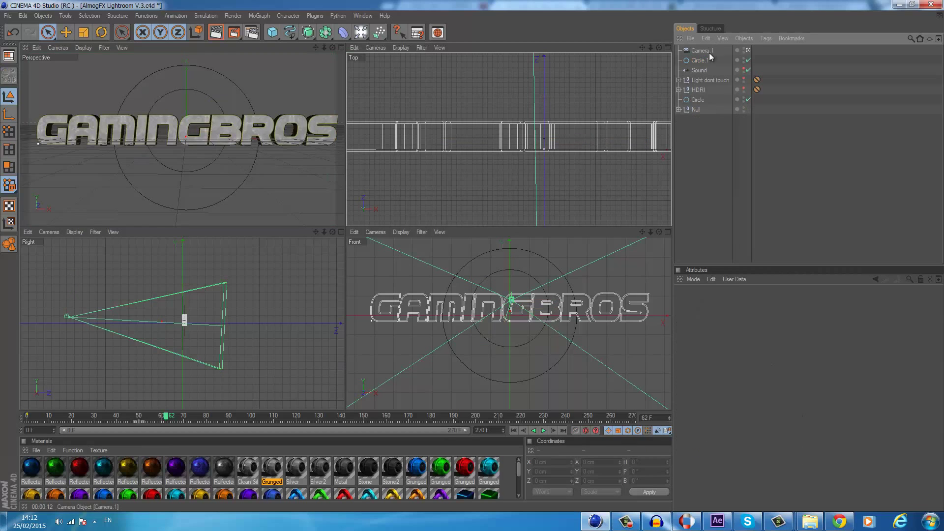
left_click_drag(708, 51, 705, 60)
left_click(703, 51)
left_click(679, 50)
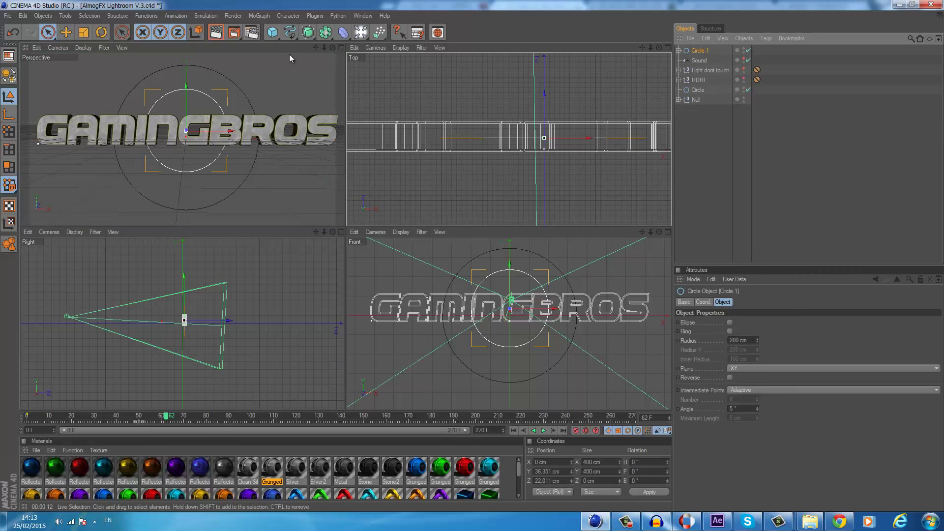
- At frame 42, rotate the new circle to a heading of about 52.7° and record a keyframe
left_click(340, 47)
left_click_drag(152, 418, 121, 418)
key("r")
left_click_drag(364, 222, 413, 177)
left_click(578, 430)
left_click(48, 33)
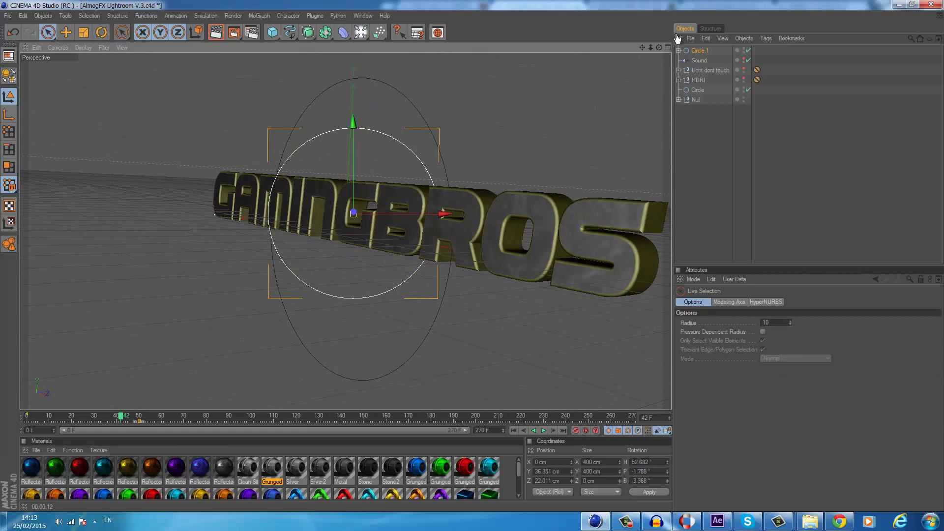
- Reposition the new circle to about X 194.6 cm and Z -126.4 cm, rotate its heading to about 43.3°, and record a keyframe
left_click(668, 47)
left_click_drag(525, 124, 474, 226)
key("r")
left_click_drag(142, 137, 167, 133)
left_click(576, 430)
left_click(544, 431)
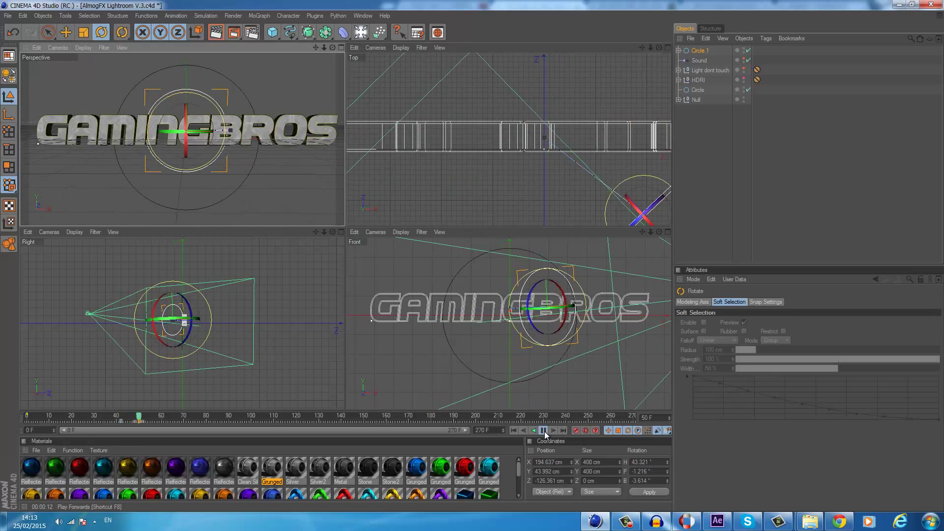
key("F1")
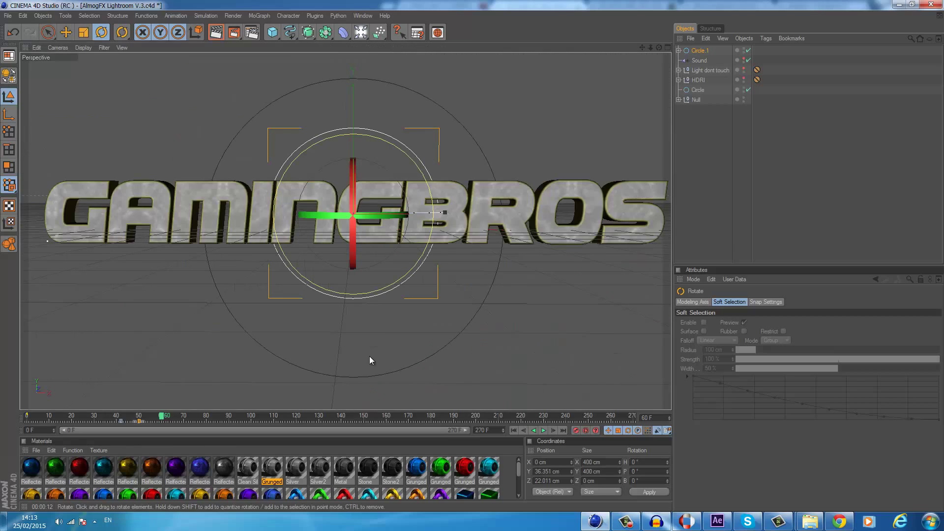
- At frame 50, set the text Null's pitch rotation to -360° and record a keyframe for it
left_click(128, 416)
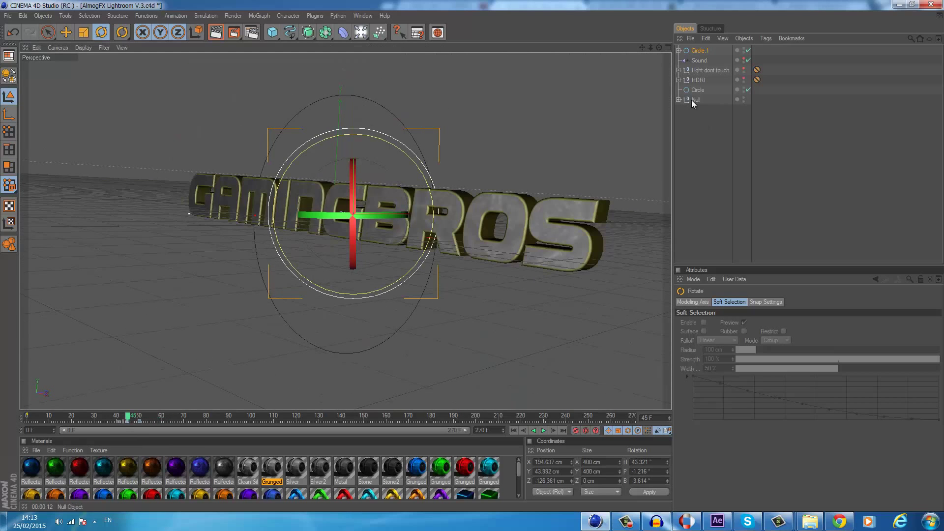
left_click(696, 100)
left_click(139, 417)
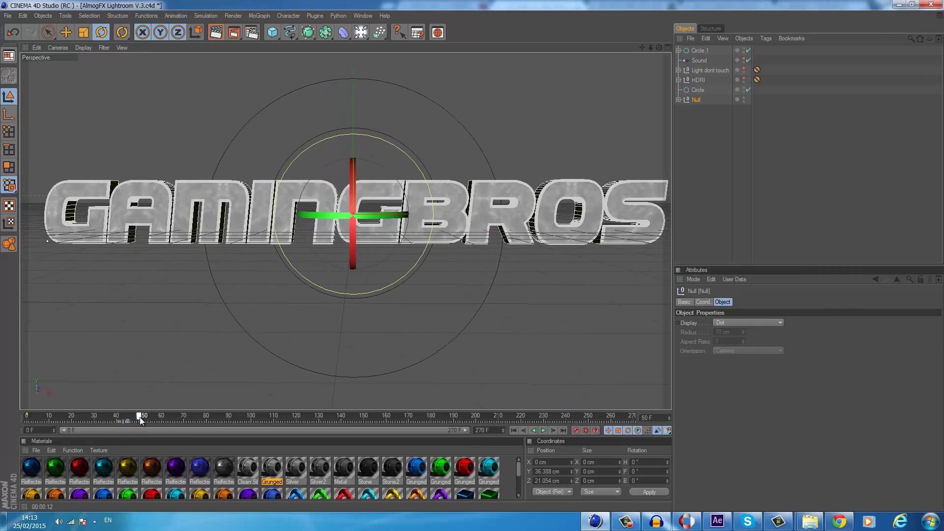
left_click(704, 302)
left_click_drag(832, 333, 832, 329)
left_click(786, 332)
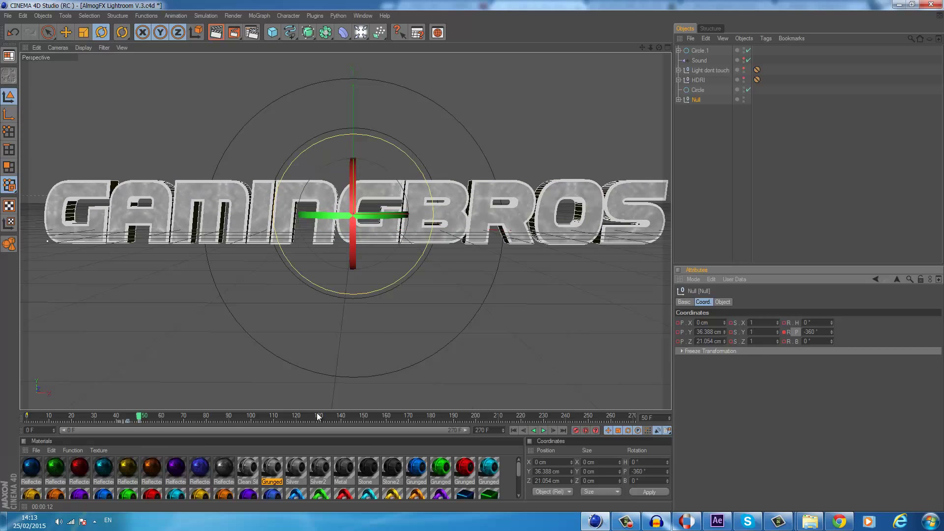
- Return to frame 0 and add a Plain effector to the MoText object
left_click_drag(115, 415, 4, 422)
left_click(568, 152)
left_click(451, 194)
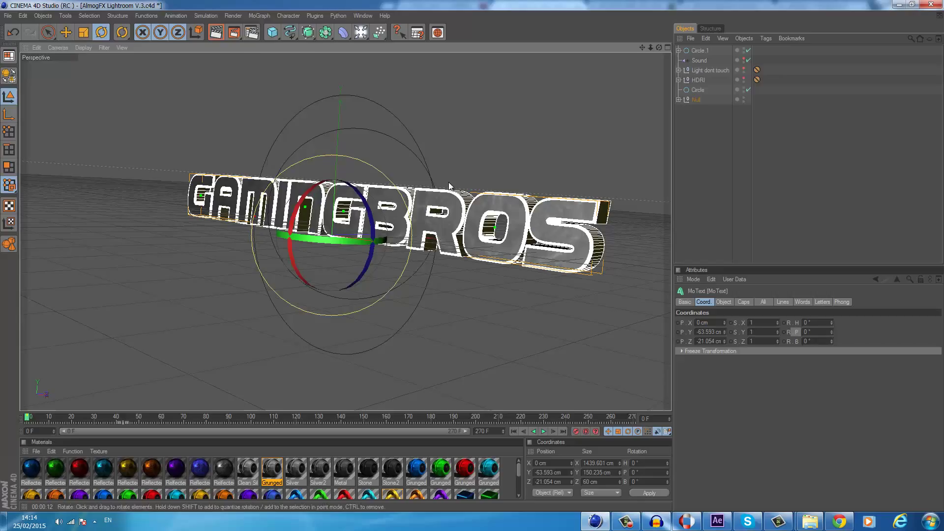
left_click(268, 17)
mouse_move(290, 31)
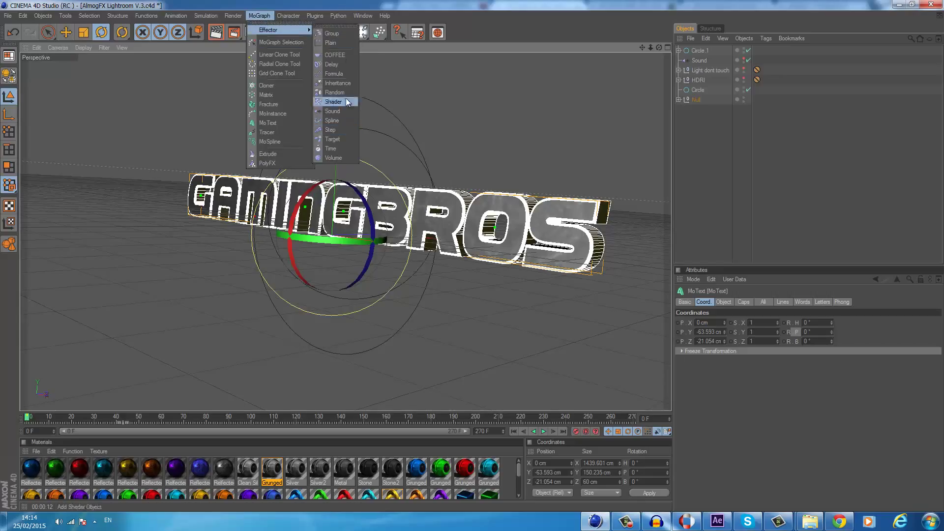
left_click(331, 43)
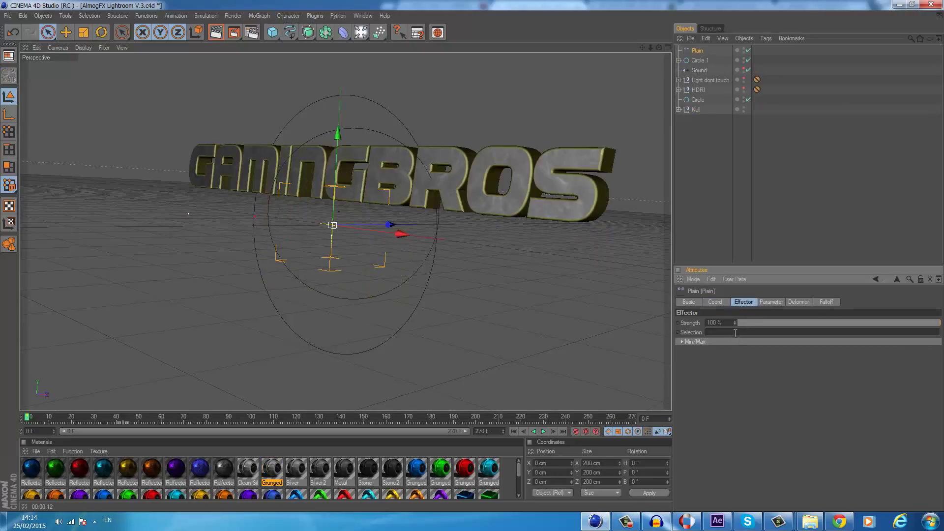
- Set the Plain effector's falloff shape to Capsule and move the effector along X to about 294 cm
left_click(800, 303)
left_click(826, 302)
left_click(716, 322)
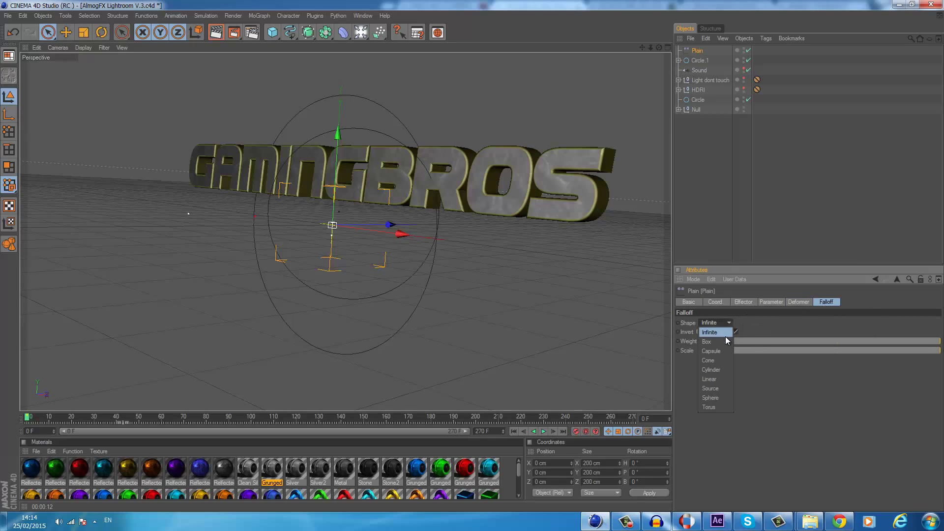
left_click(720, 350)
left_click_drag(473, 255, 364, 246)
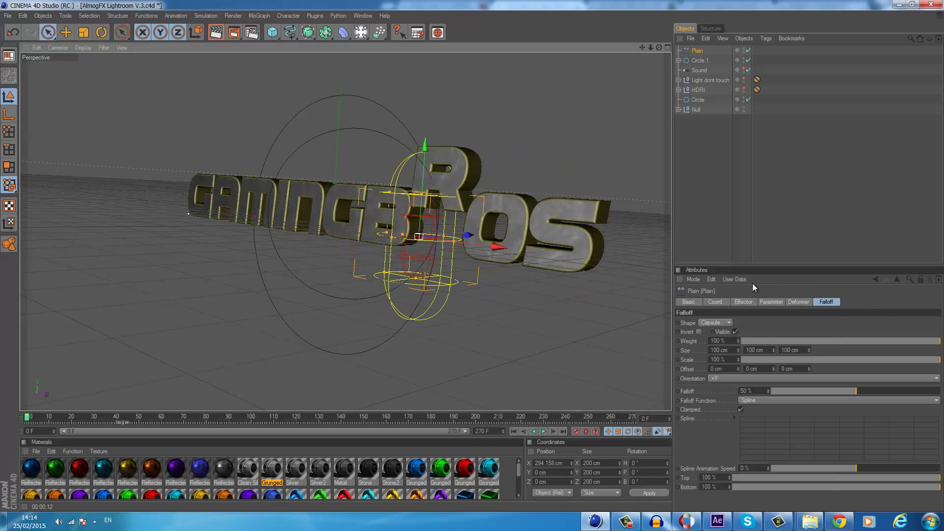
- Set the Plain effector's position offsets to X 0 cm, Y 0 cm and Z -74 cm, trying it at different letters
left_click(771, 302)
type("00")
key("Return")
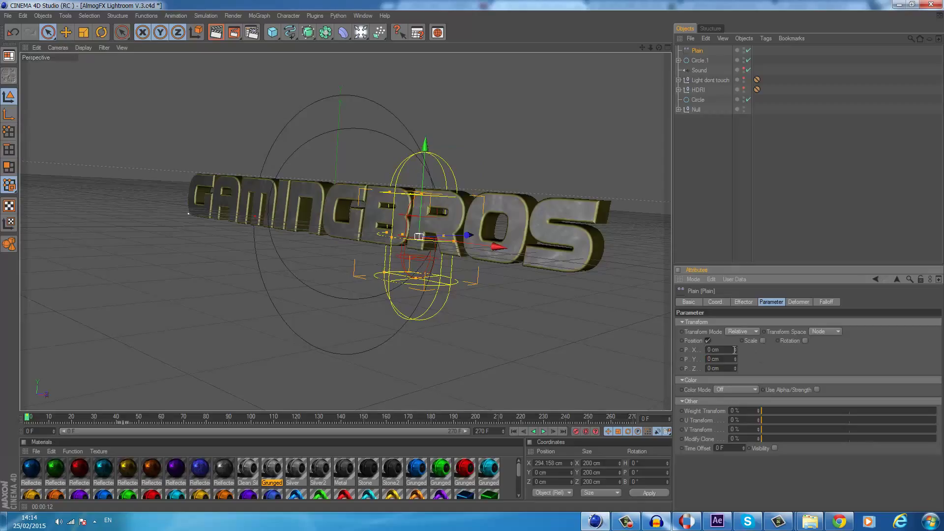
left_click_drag(737, 349, 735, 367)
type("0")
key("Return")
mouse_move(471, 254)
left_mouse_down()
mouse_move(479, 256)
mouse_move(470, 255)
left_mouse_up()
left_click_drag(724, 368, 693, 368)
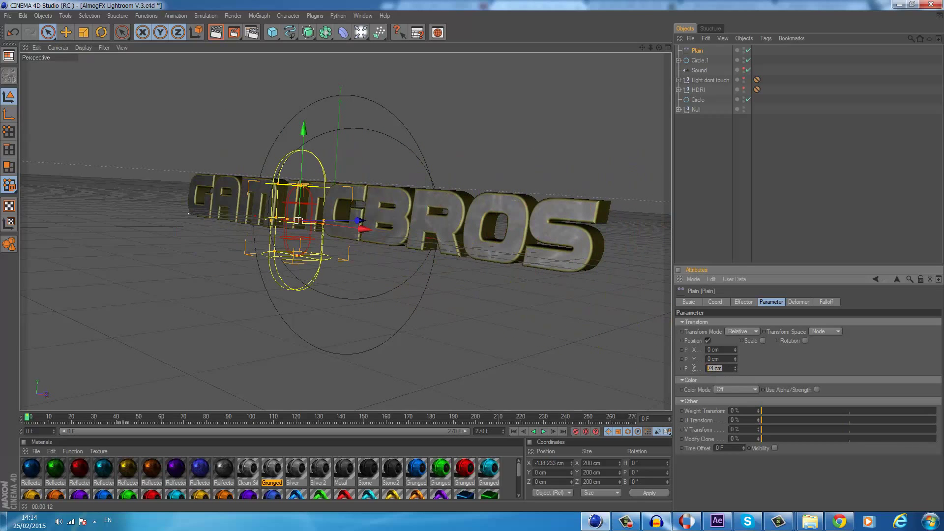
type("-74")
key("Return")
- Animate the Plain effector across the text with automatic keyframing, starting before the first letter and reaching X about 827 cm at frame 39
left_click_drag(571, 285, 497, 275)
left_click(112, 417)
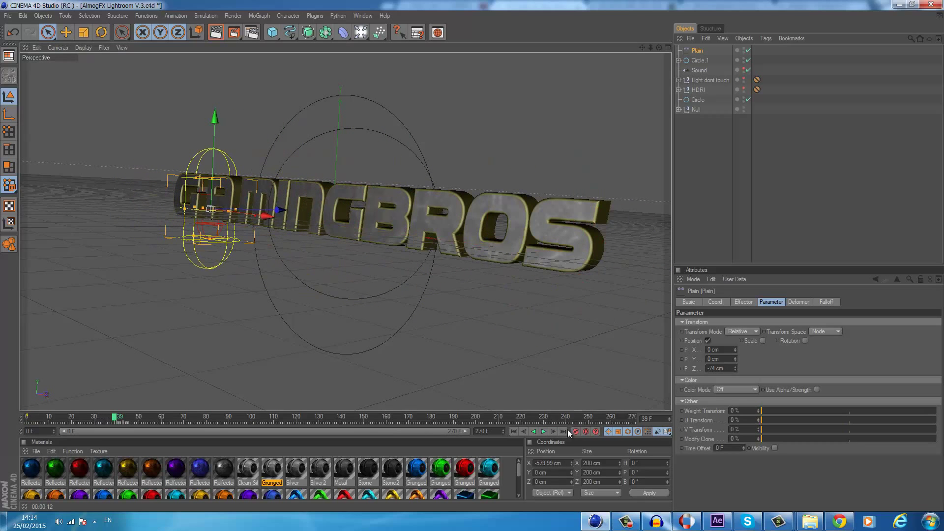
left_click(585, 431)
left_click_drag(259, 220, 472, 259)
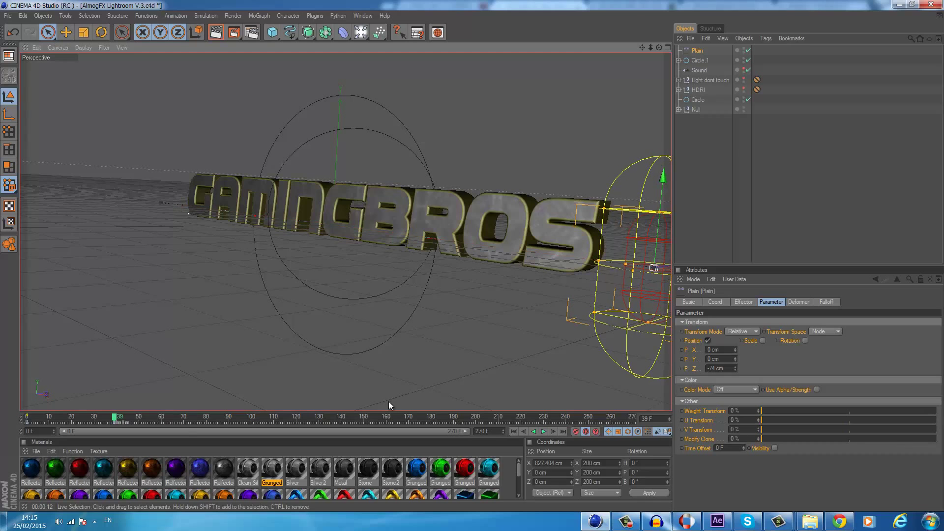
left_click(81, 418)
left_click_drag(83, 417, 58, 419)
- Add a Delay effector to the MoText object with Spring mode and 62% strength
left_click(566, 209)
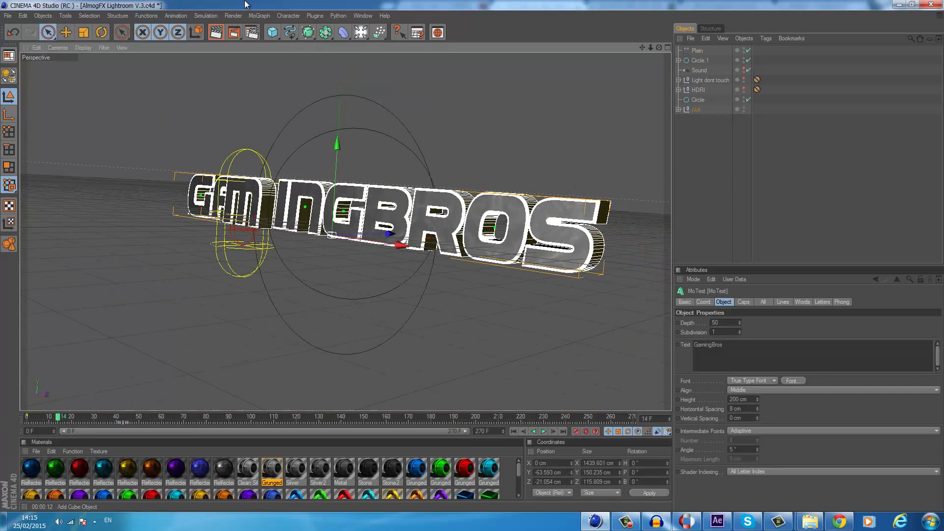
left_click(258, 15)
mouse_move(281, 28)
left_click(339, 65)
left_click(745, 302)
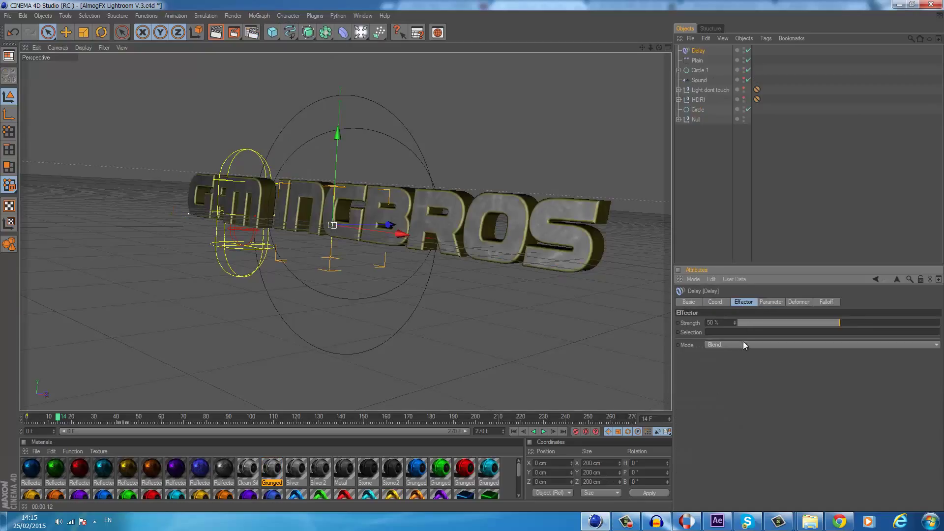
left_click(743, 344)
left_click(782, 354)
- Switch to Skype, view the unread group conversation, and minimize the window
left_click(753, 522)
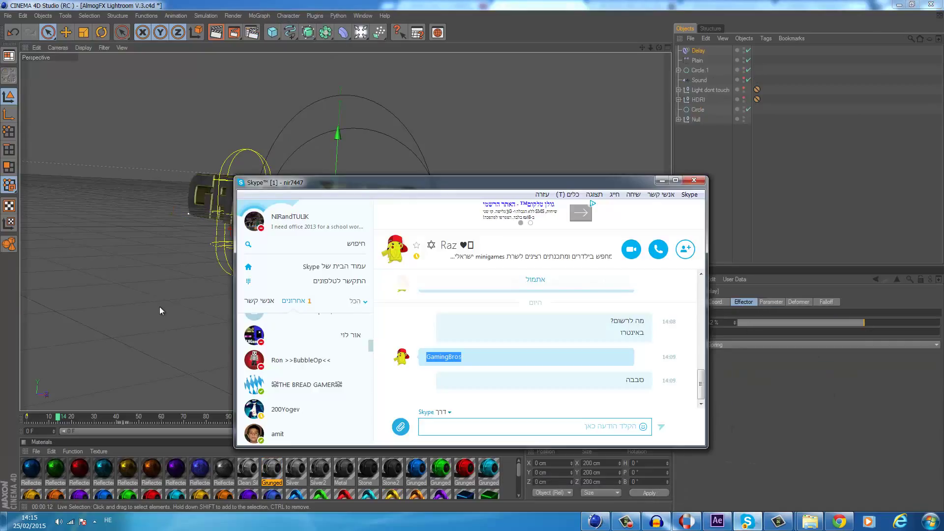
scroll(317, 341, "up", 4)
scroll(318, 340, "up", 5)
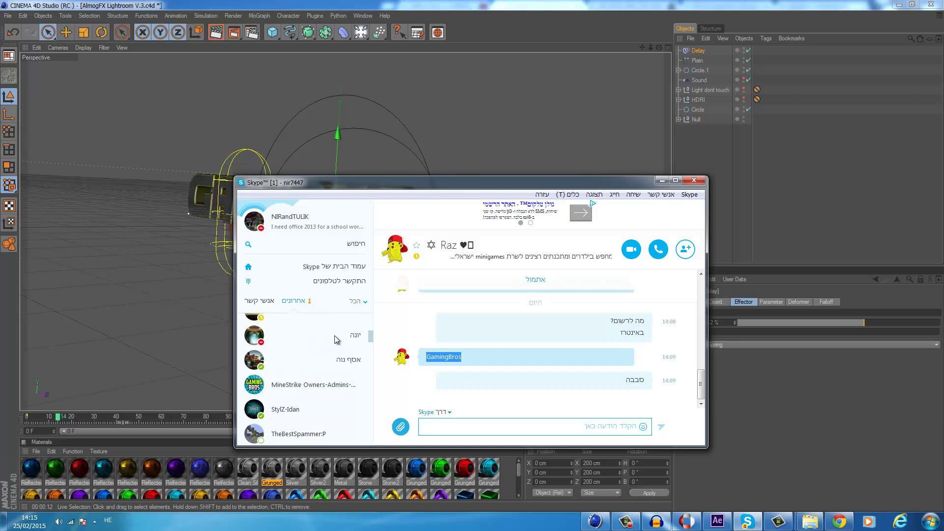
left_click(331, 346)
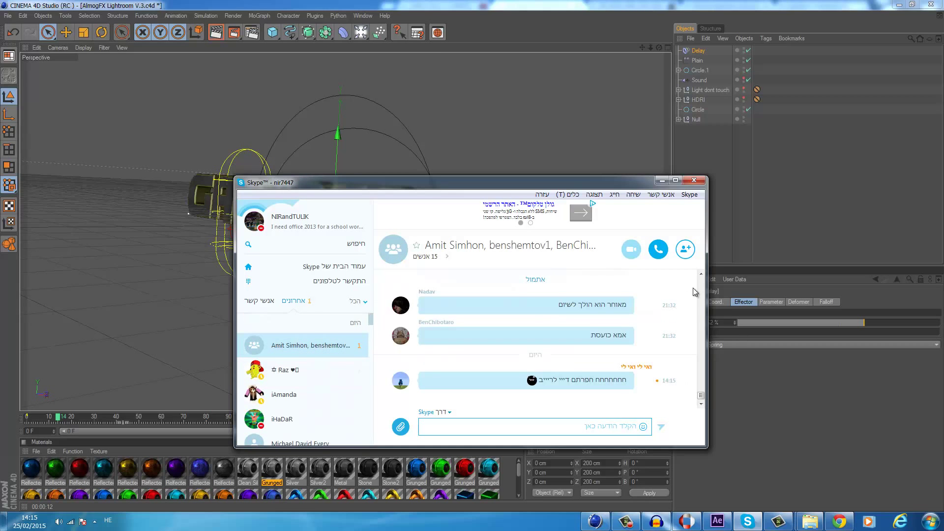
left_click(662, 180)
- Play the animation from frame 0 to review the springy letter motion against the camera and text rotation
left_click_drag(123, 416, 23, 416)
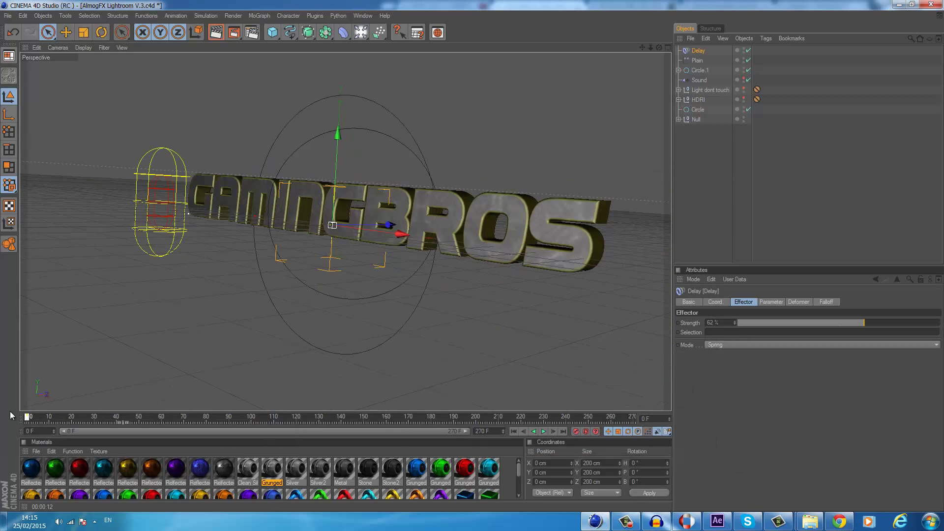
left_click(197, 344)
left_click(544, 430)
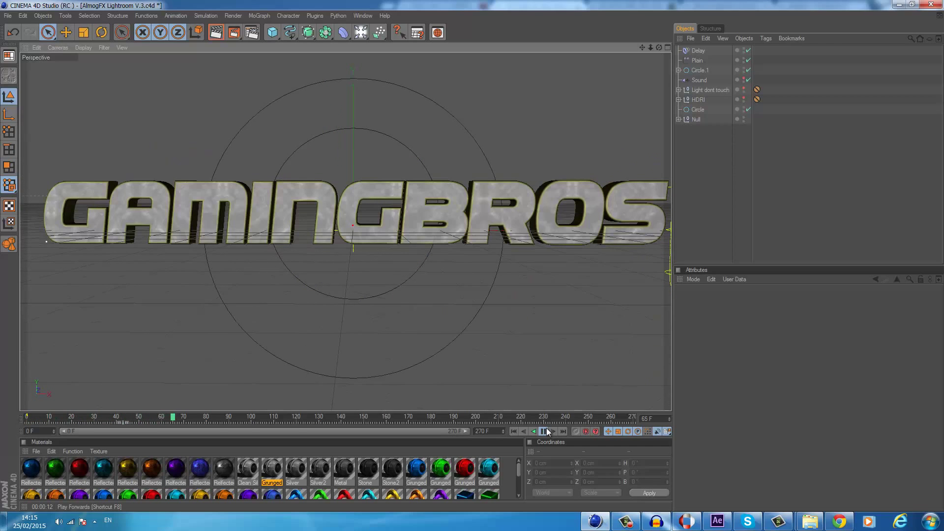
left_click(544, 432)
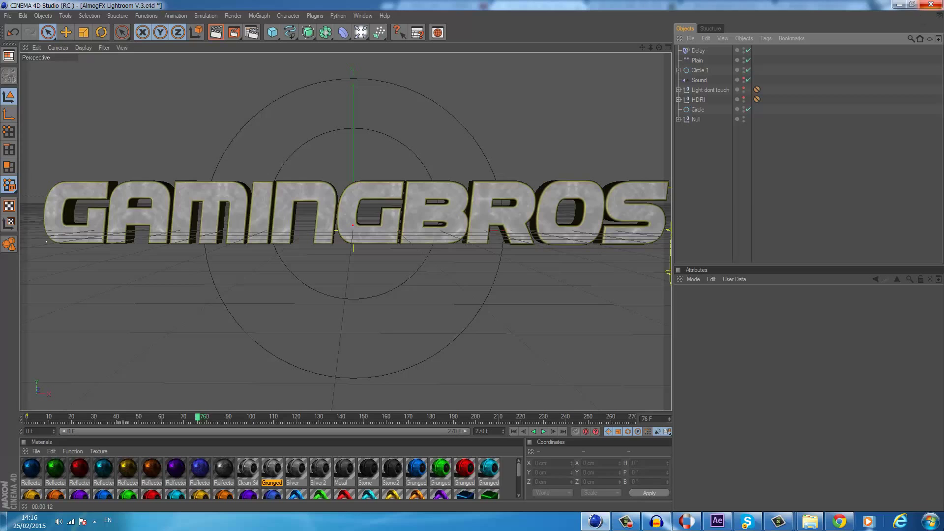
left_click(792, 378)
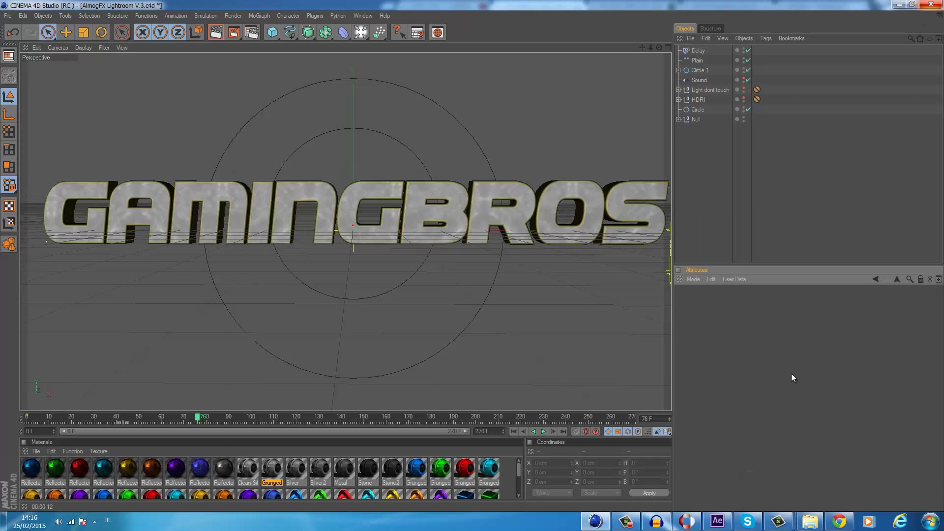
left_click(23, 417)
left_click(544, 431)
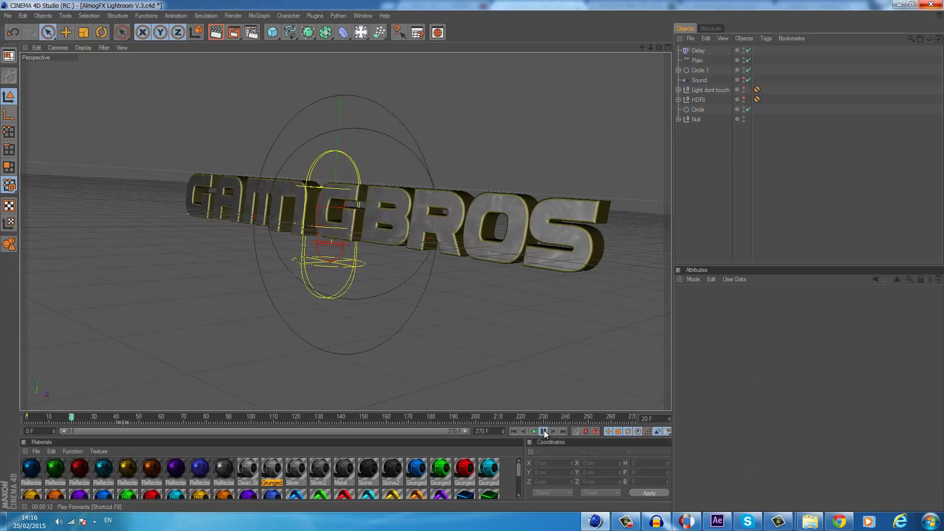
left_click(544, 432)
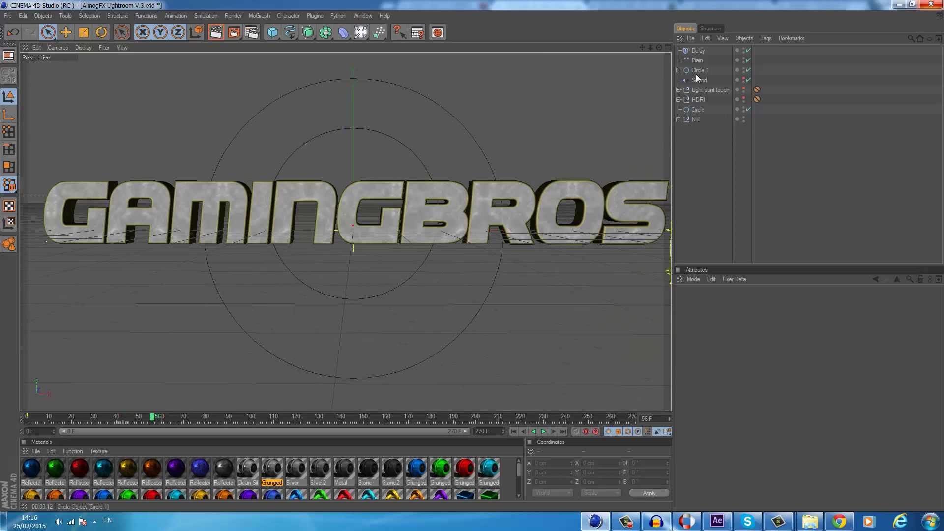
- Try starting the Plain effector's movement at frame 10 and play the animation from the beginning
left_click(697, 60)
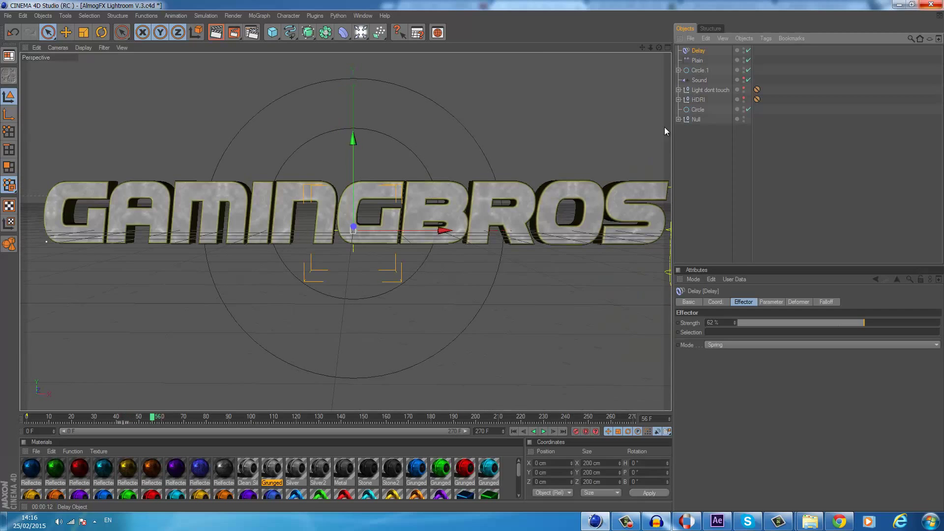
left_click(27, 418)
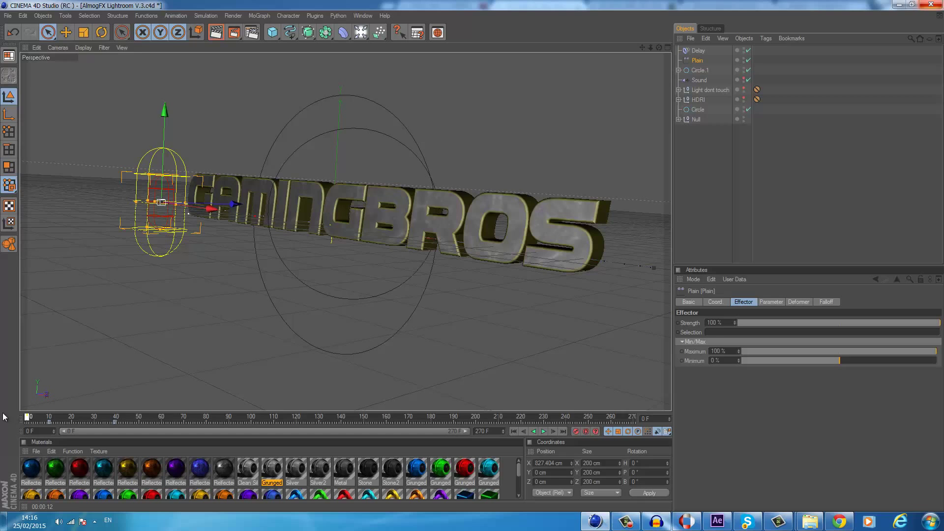
left_click(544, 431)
left_click(544, 431)
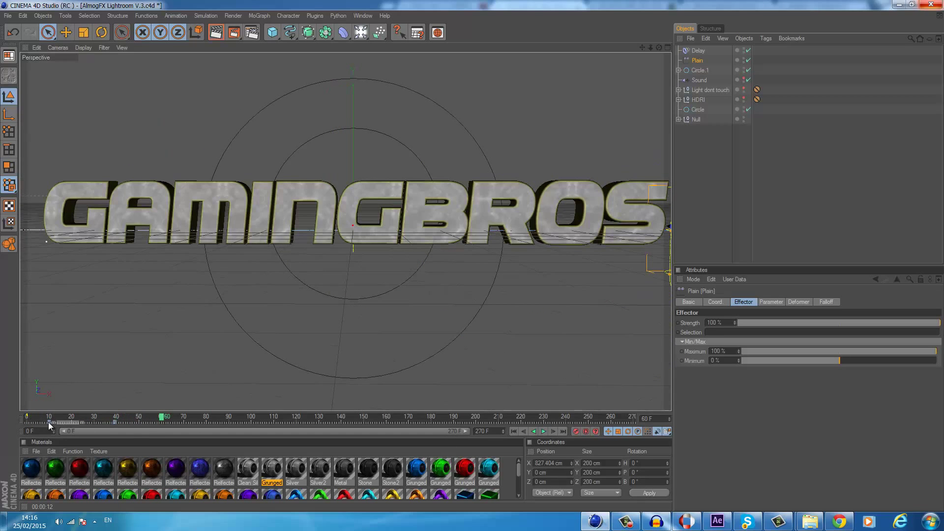
- Widen the Plain effector's falloff to about 284 cm in X and set its Z position offset to -94 cm
left_click(771, 302)
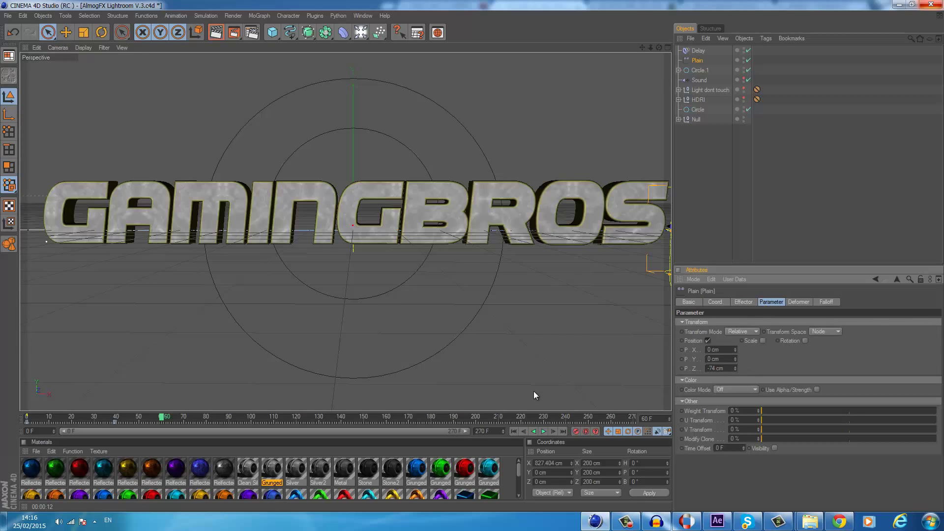
left_click_drag(162, 417, 47, 418)
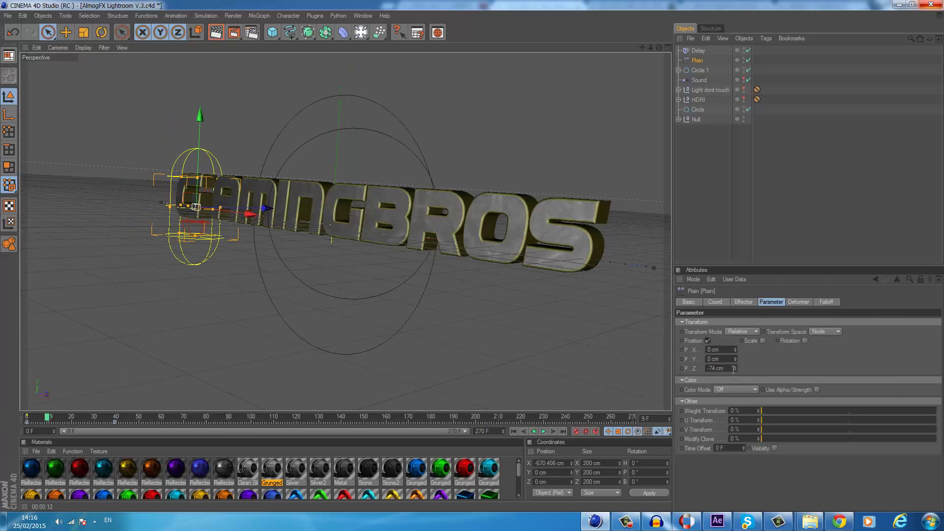
left_click_drag(472, 255, 211, 211)
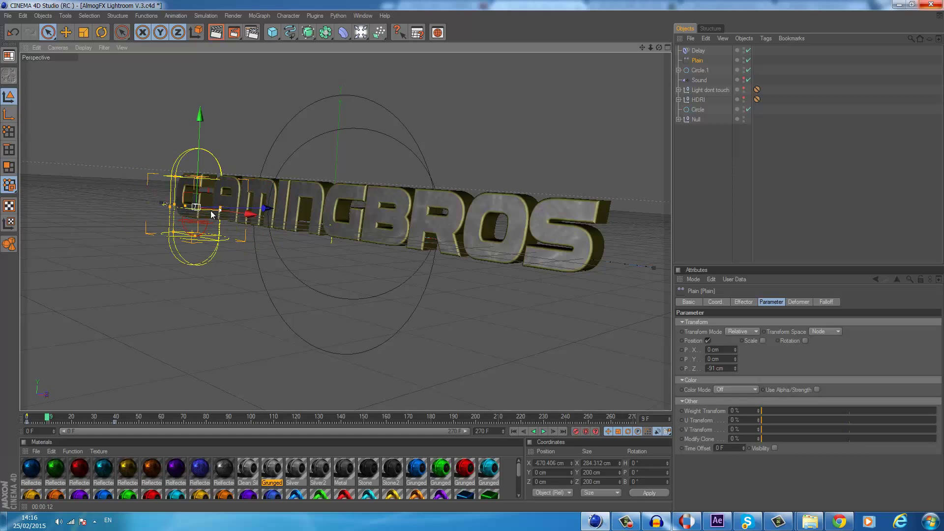
left_click_drag(47, 417, 78, 418)
left_click(736, 370)
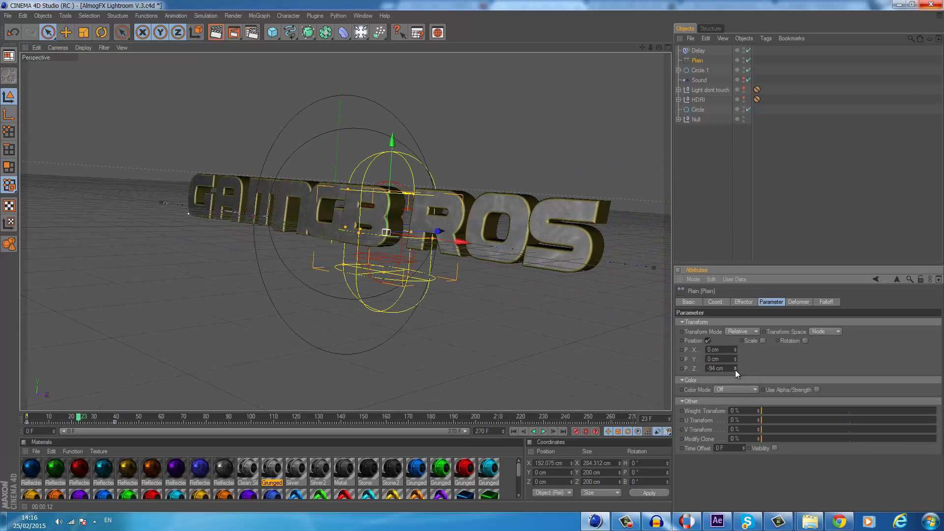
- Replay the animation from frame 0 to check the widened Plain effector's stronger letter displacement
left_click(27, 418)
left_click(290, 385)
left_click(544, 432)
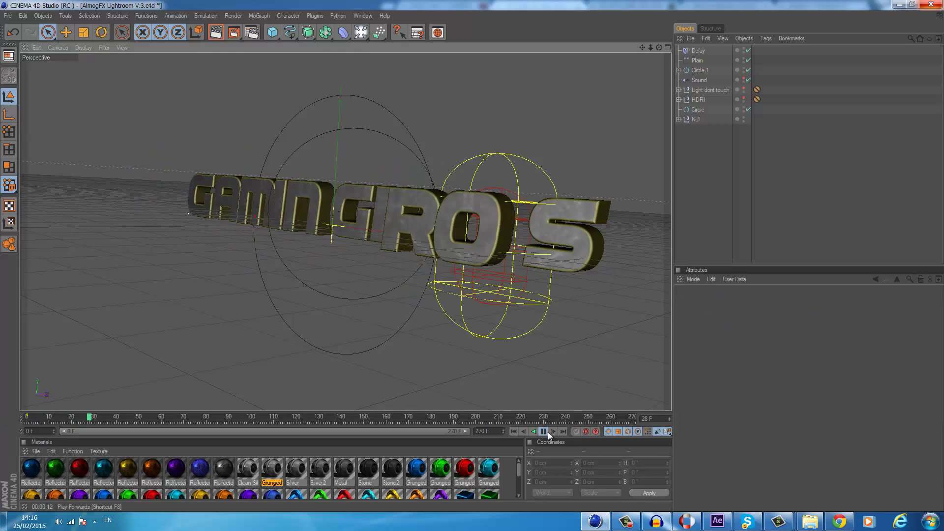
- Check the new group messages in Skype, minimize its window, and rewind the animation to frame 0
left_click(747, 521)
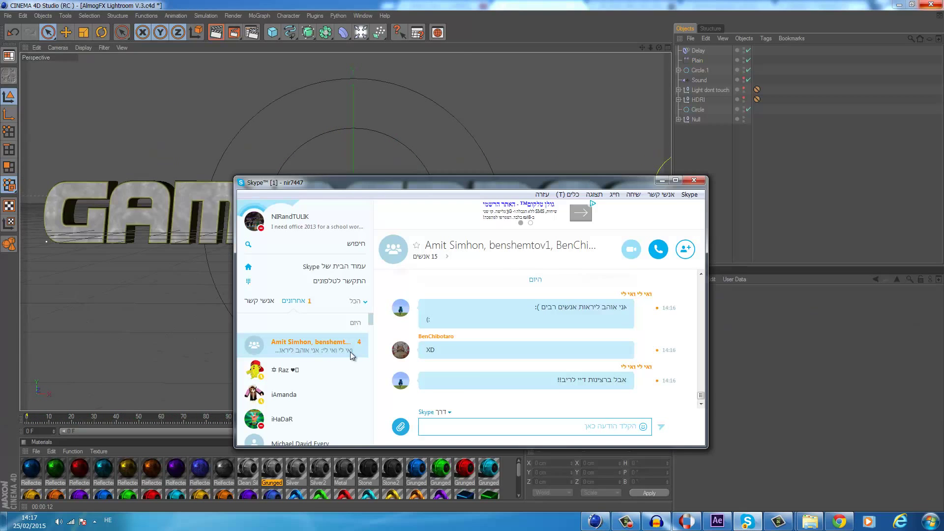
left_click(662, 180)
left_click_drag(259, 417, 10, 413)
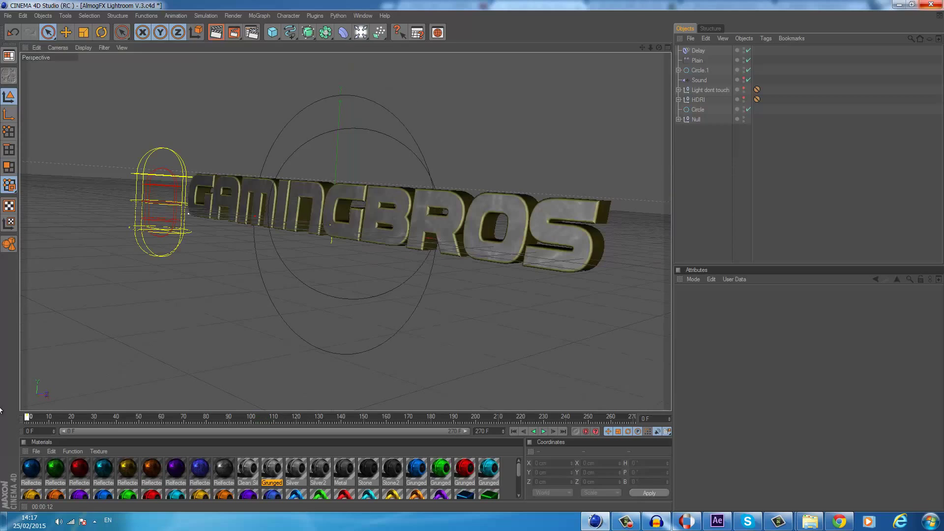
- Play the animation up to frame 115, and add a Helix spline oriented on the ZY plane
left_click(545, 432)
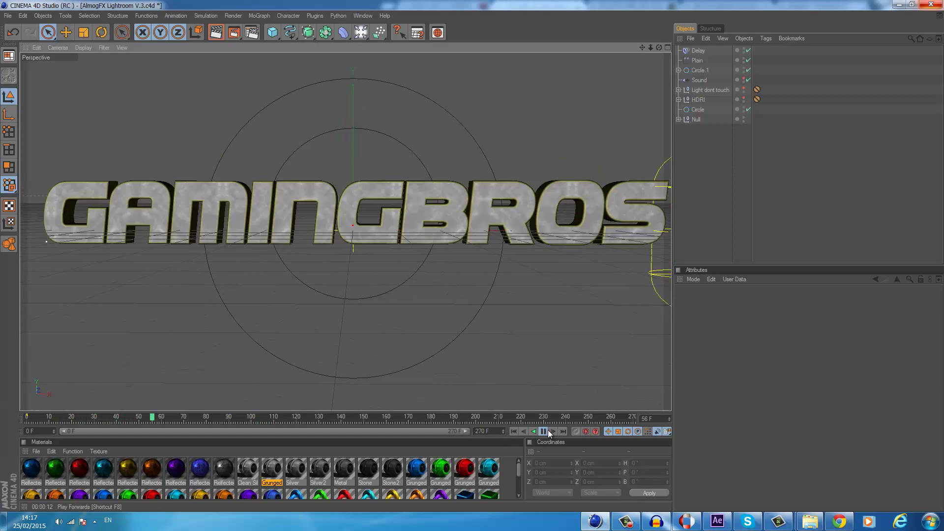
left_click(544, 431)
left_click(290, 32)
left_click(375, 127)
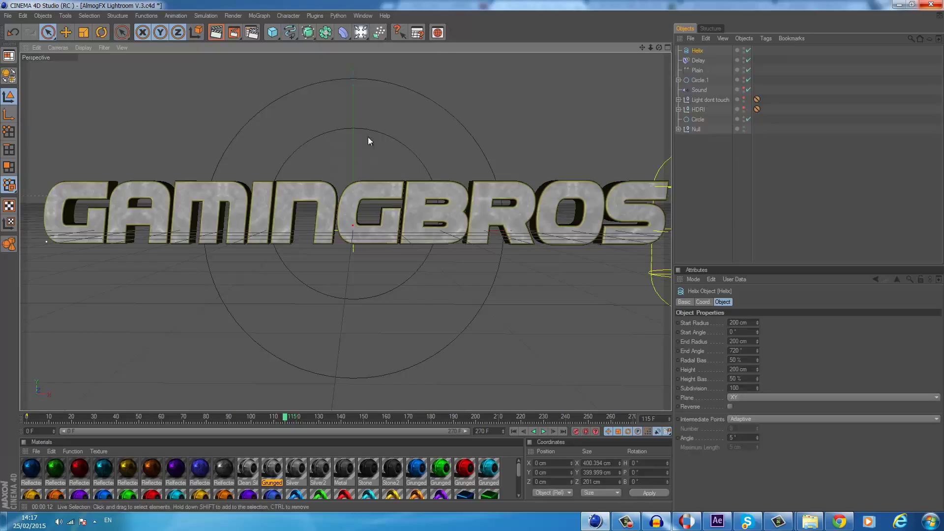
left_click(794, 397)
left_click(735, 416)
- Set the helix's start and end radius to 30 cm, its end angle to 660° and its height to 1060 cm
left_click(736, 351)
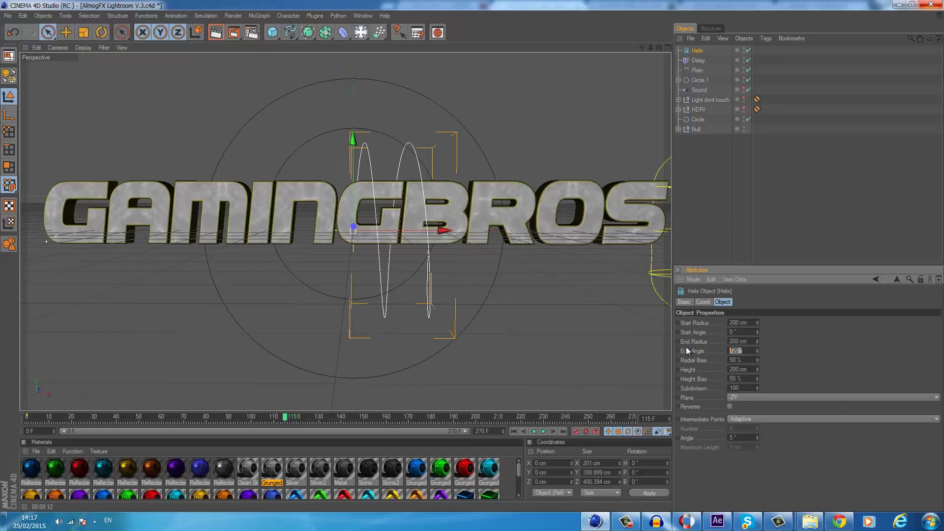
type("70")
key("Return")
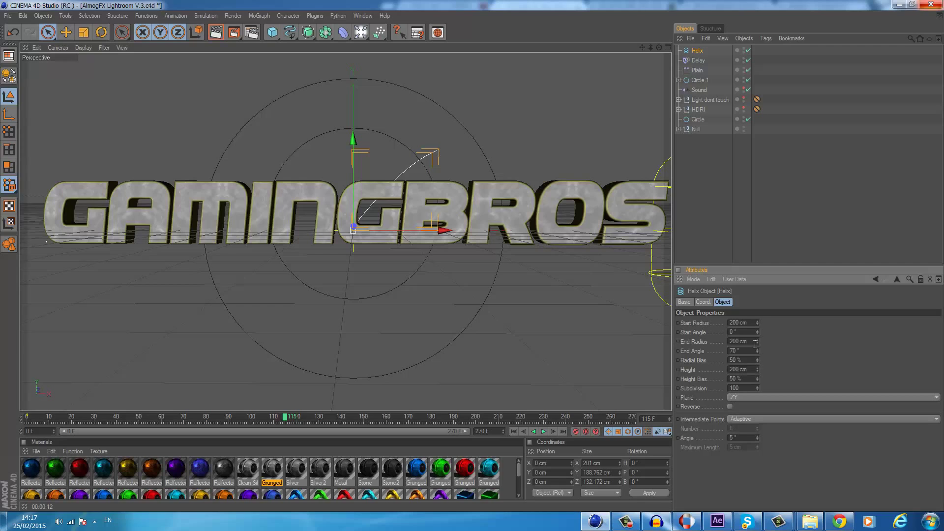
left_click_drag(759, 349, 758, 370)
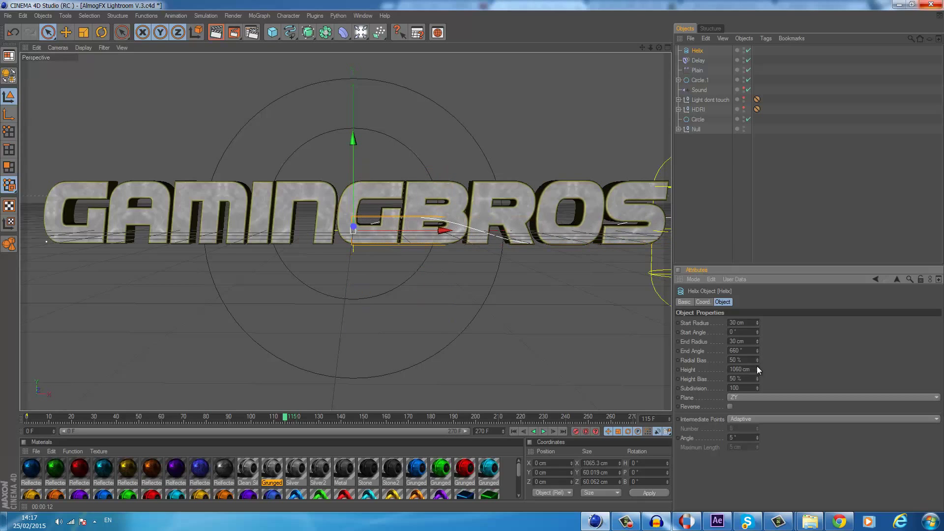
- Turn the helix upright at a bank of about 90° and move it behind the text, to about 492 cm in Y and 90 cm in Z
left_click(101, 32)
left_click_drag(406, 213, 644, 227)
left_click(46, 35)
middle_click(633, 73)
left_click_drag(545, 129, 545, 83)
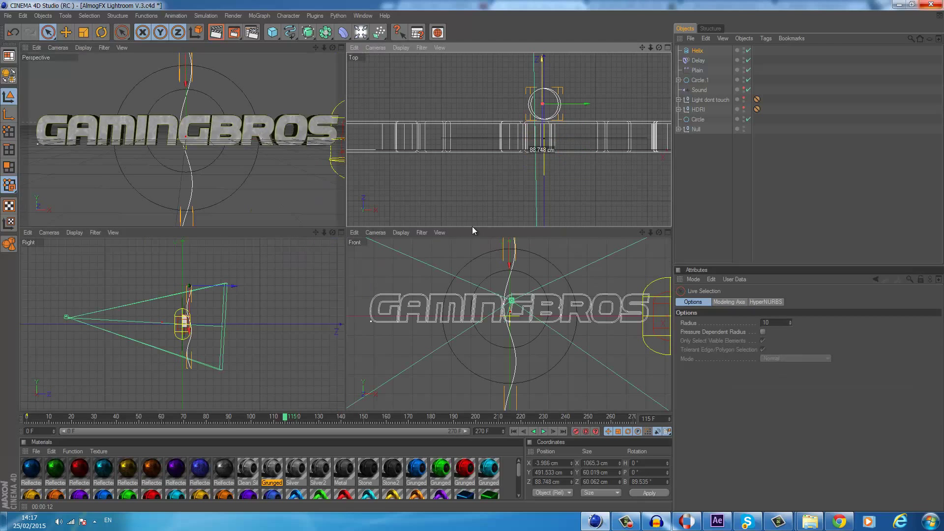
- Set the helix's end angle to 1370° and return to the full-size perspective view
left_click(701, 52)
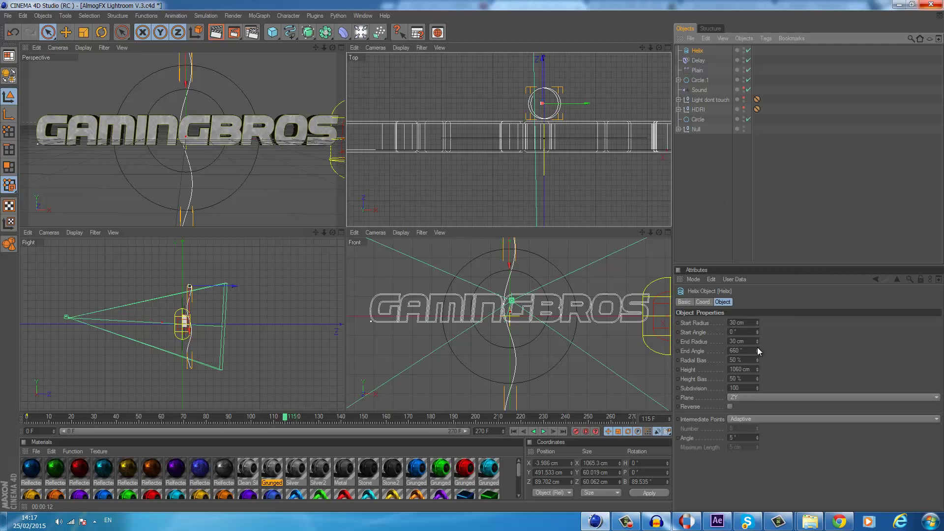
left_click_drag(757, 347, 757, 347)
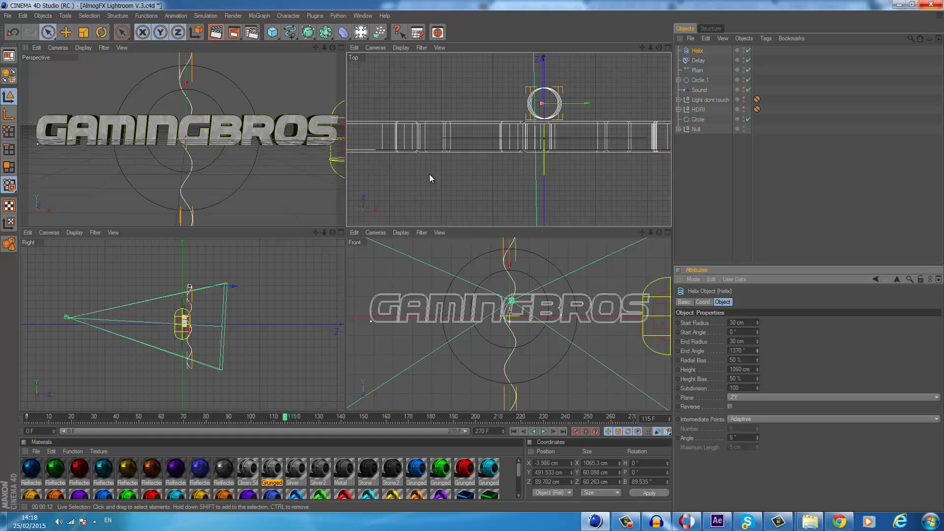
left_click(341, 47)
- Put the helix into a Sweep NURBS, trying a 4-Side spline as its profile and deleting that spline again
left_click_drag(309, 33, 366, 109)
left_click_drag(698, 69, 709, 60)
left_click(733, 332)
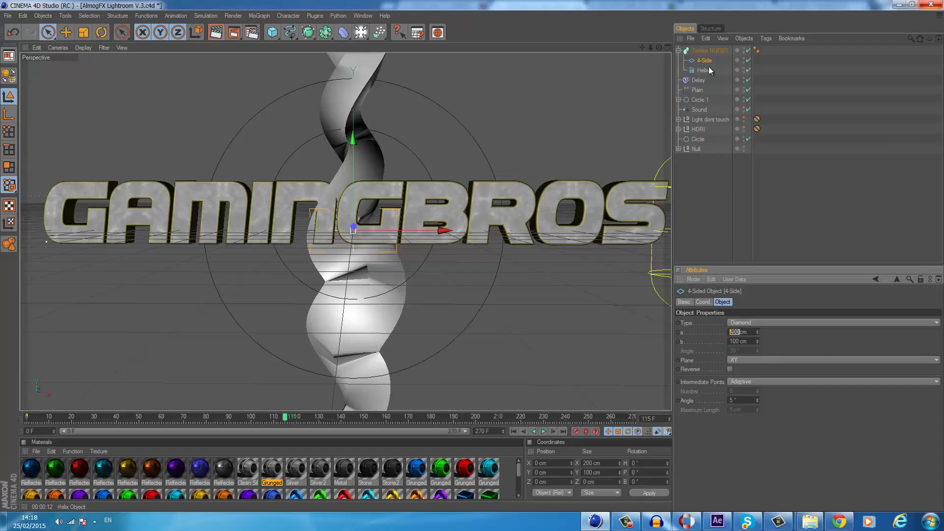
key("Delete")
- Add a Rectangle spline as the Sweep NURBS's profile with its width and height set to 48 cm
left_click_drag(290, 34, 324, 97)
left_click_drag(703, 51, 697, 62)
double_click(734, 323)
type("800")
key("Tab")
type("8")
key("Return")
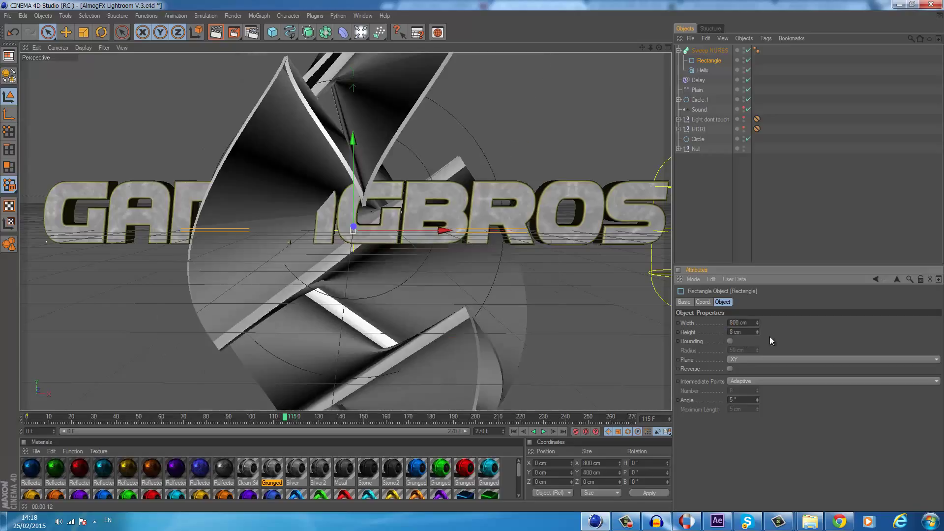
key("BackSpace")
key("Return")
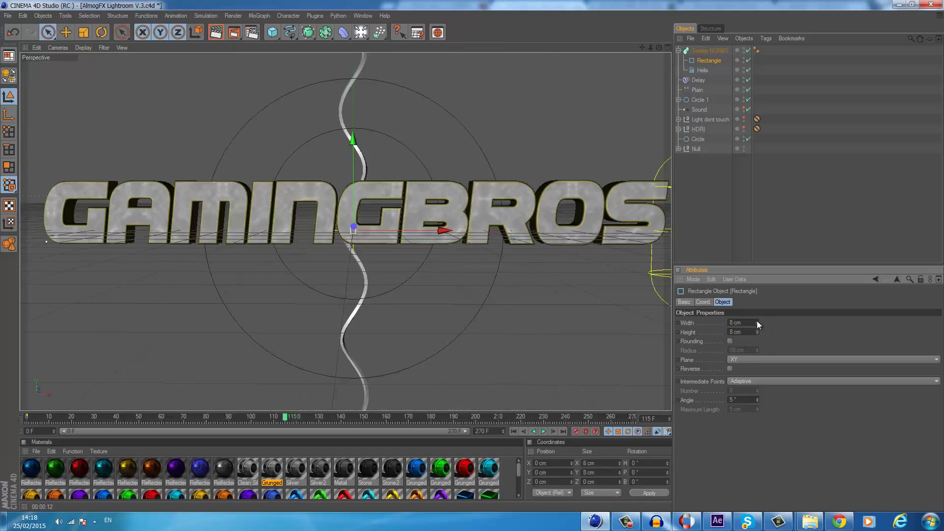
left_click_drag(757, 321, 757, 330)
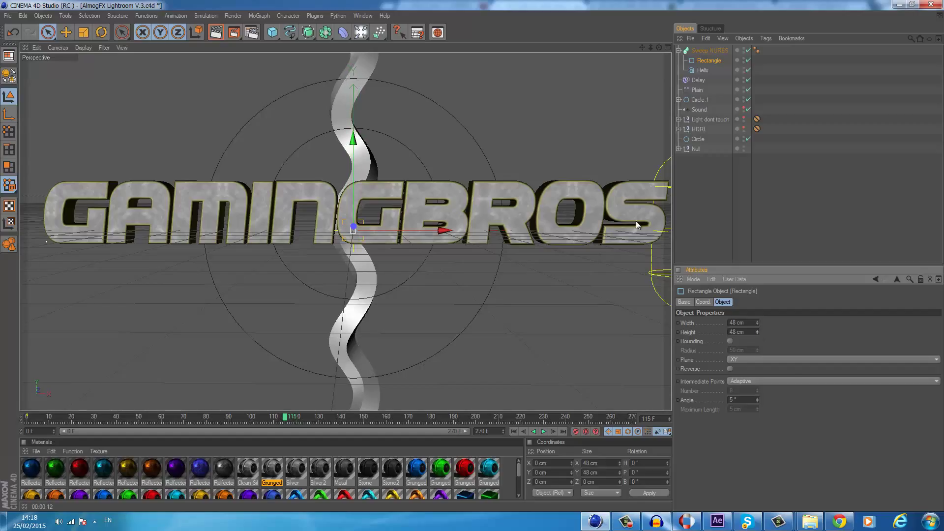
- Keyframe the Sweep NURBS's End Growth from 0 % at frame 118 to 100 % a few frames further on
left_click(702, 52)
left_click(534, 432)
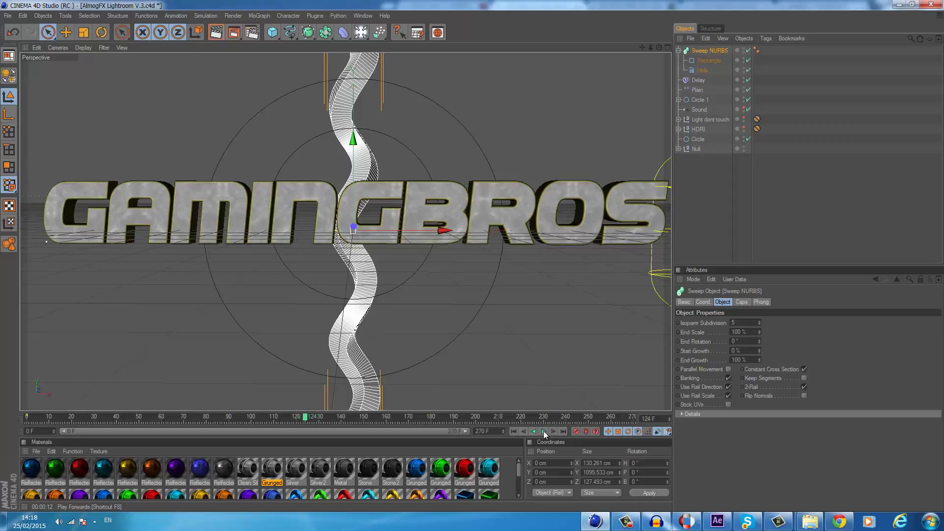
left_click_drag(760, 363, 759, 413)
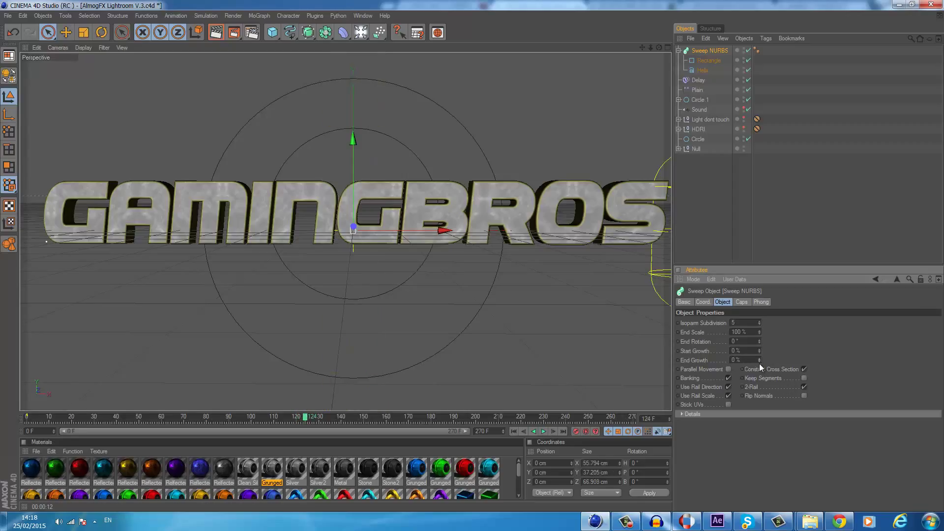
left_click(677, 361, "ctrl")
left_click_drag(275, 417, 269, 417)
left_click_drag(759, 361, 759, 310)
mouse_move(286, 419)
left_mouse_down()
mouse_move(317, 421)
mouse_move(273, 421)
mouse_move(319, 422)
mouse_move(268, 418)
mouse_move(302, 420)
mouse_move(293, 422)
left_mouse_up()
- Play the animation from shortly before frame 118 to check how the helix grows
left_click(255, 420)
left_click(543, 431)
left_click(289, 419)
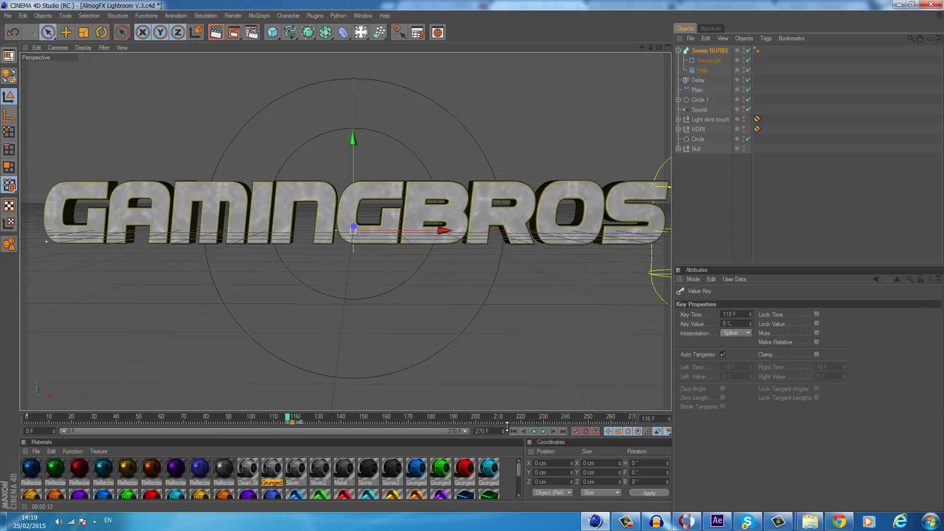
left_click(543, 431)
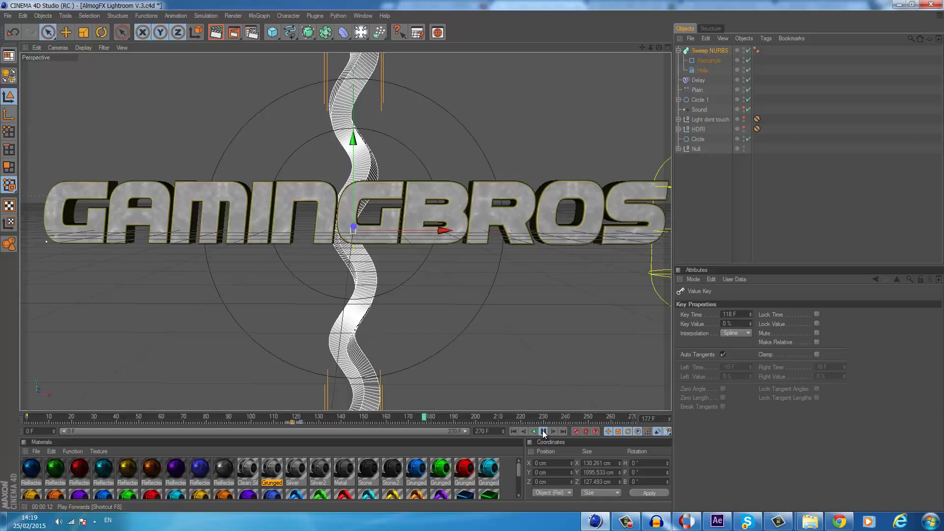
- Keyframe the Sweep NURBS's Start Growth at 0 % on frame 178 and at 100 % on frame 183
left_click(701, 62)
left_click(701, 49)
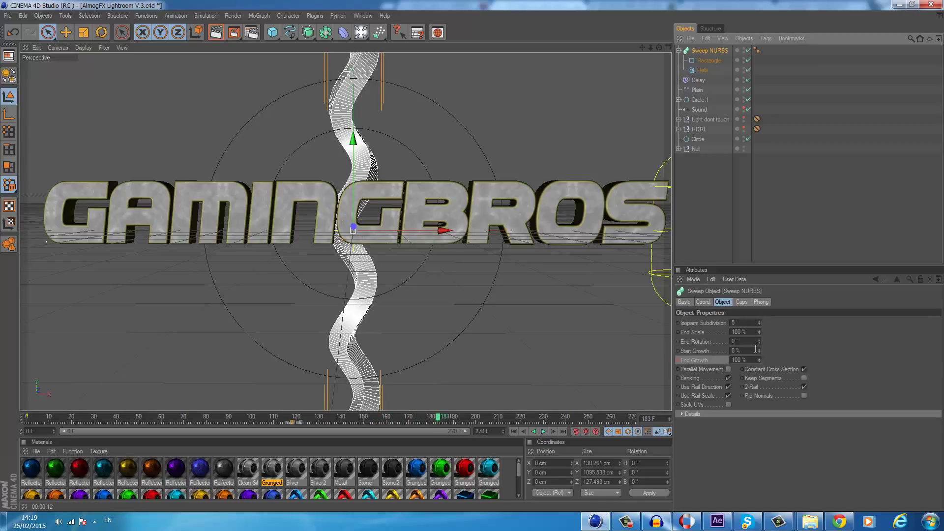
left_click_drag(760, 350, 761, 344)
left_click(678, 351, "ctrl")
left_click_drag(416, 420, 406, 420)
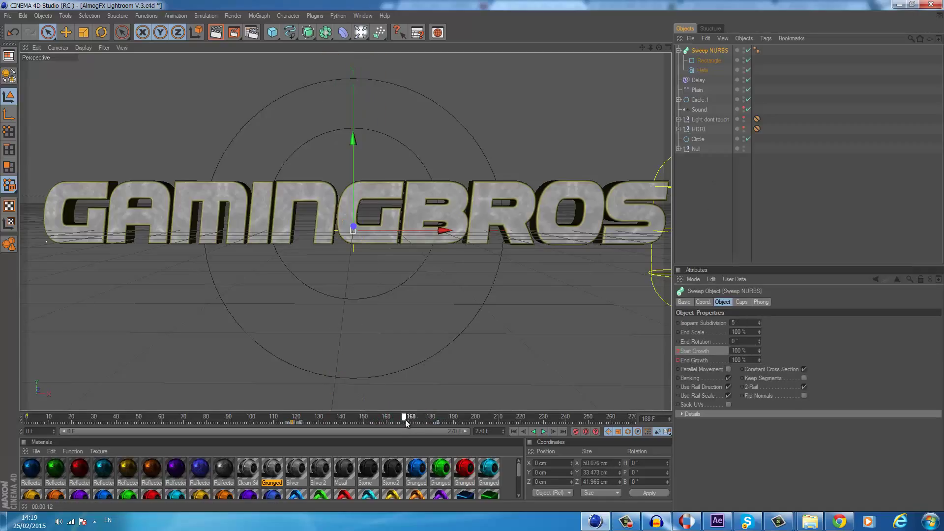
left_click_drag(759, 351, 758, 369)
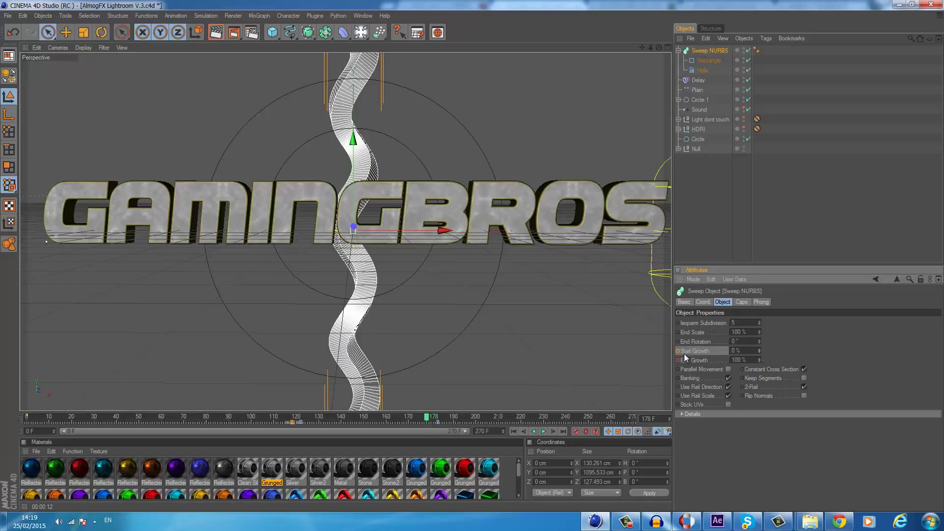
left_click(678, 351, "ctrl")
- Copy the MoText's Shiney Yellow texture tag onto the Sweep NURBS and collapse the sweep's hierarchy
left_click(709, 162)
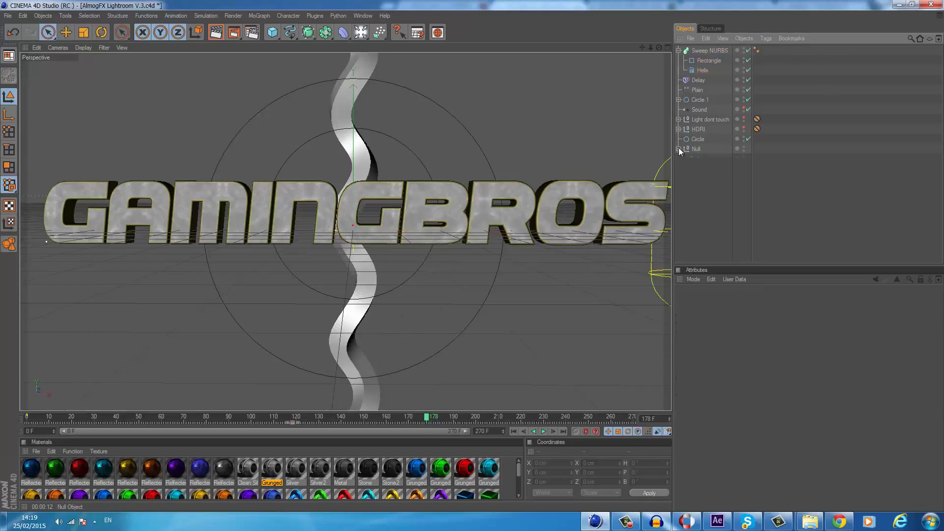
left_click(679, 148)
left_click_drag(765, 52, 766, 51)
left_click(678, 50)
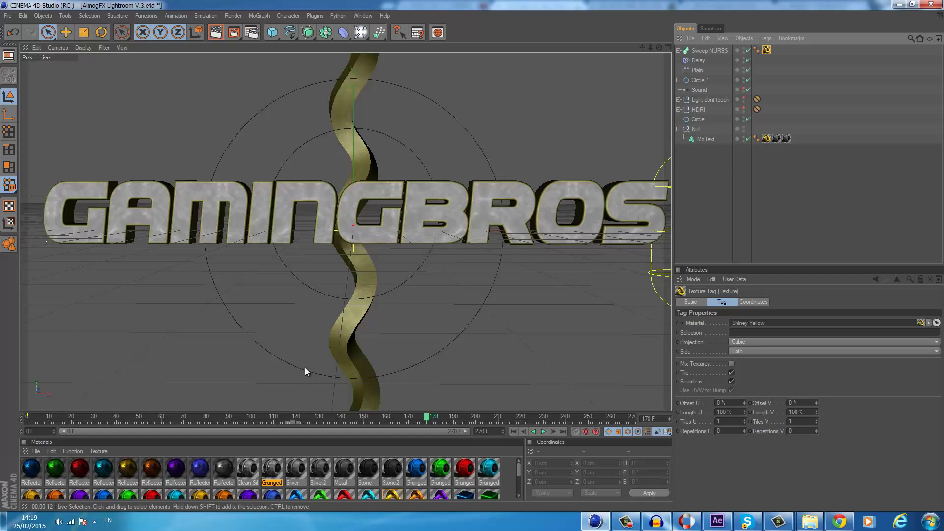
- Replay the animation from frame 0, and move the text null's rotation start keyframe to about frame 40
left_click(514, 431)
left_click(544, 431)
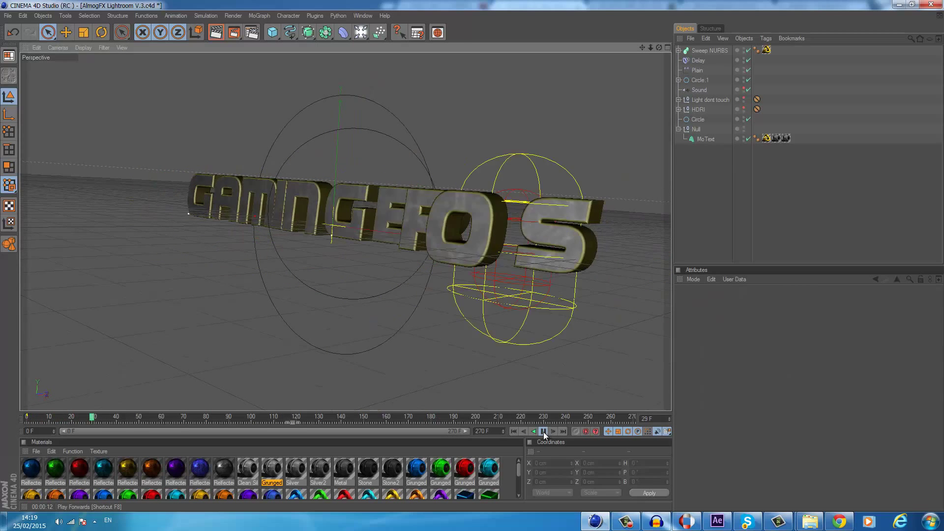
left_click(696, 128)
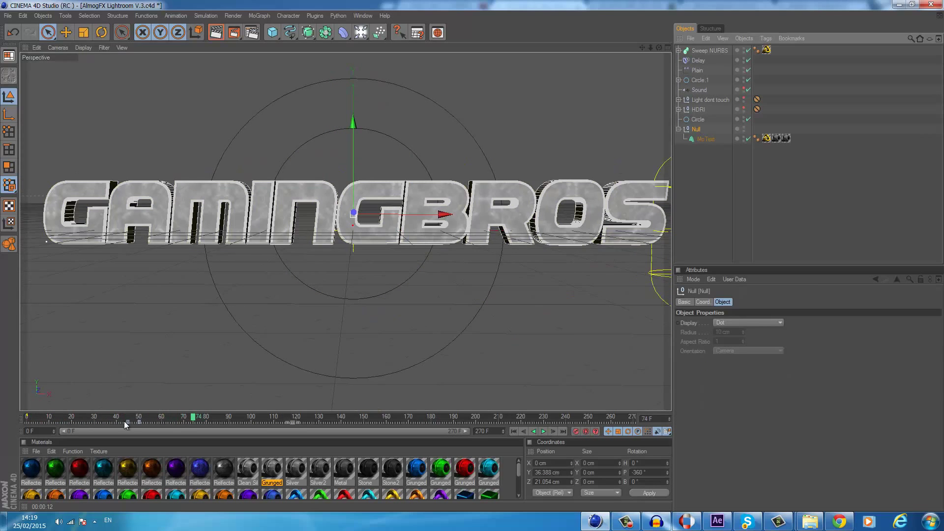
mouse_move(117, 416)
left_mouse_down()
mouse_move(136, 419)
mouse_move(117, 419)
left_mouse_up()
left_click(344, 344)
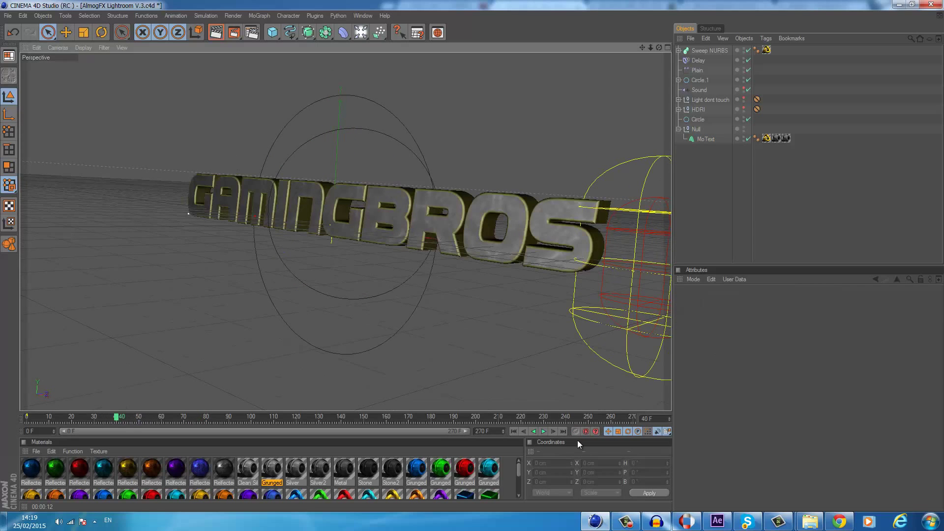
- Play the animation from frame 40 onward, and extend the timeline and its preview range to frame 300
left_click(543, 431)
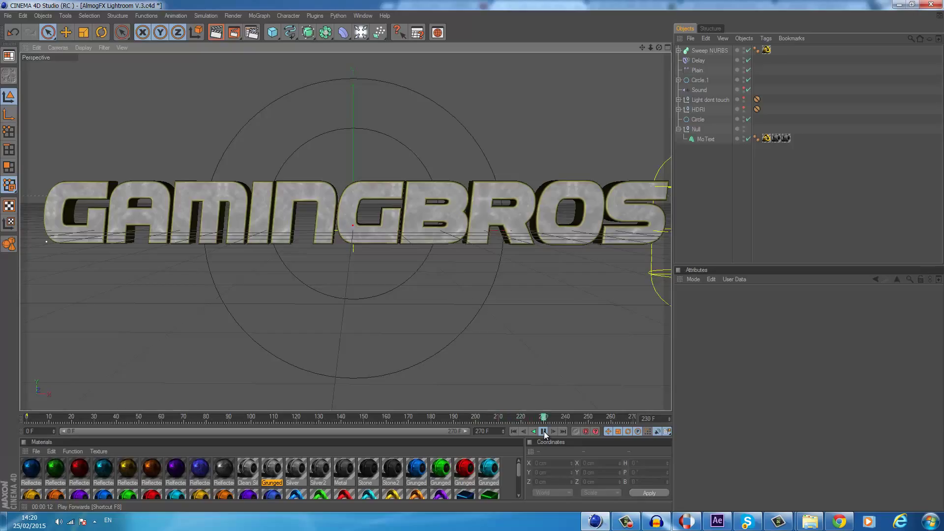
left_click(545, 431)
double_click(486, 431)
type("300")
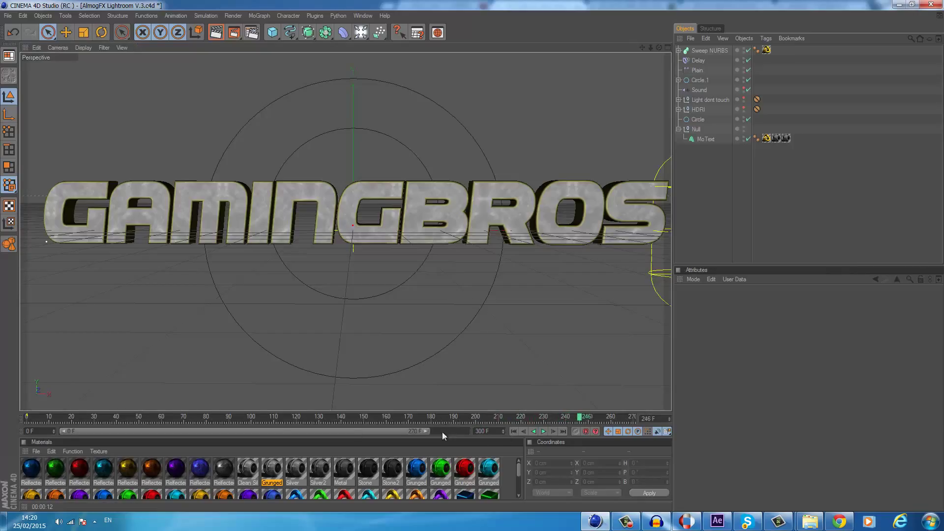
key("Return")
- Record the text null's current pose as keyframes at several frames, including 168, 246 and 270
left_click(696, 129)
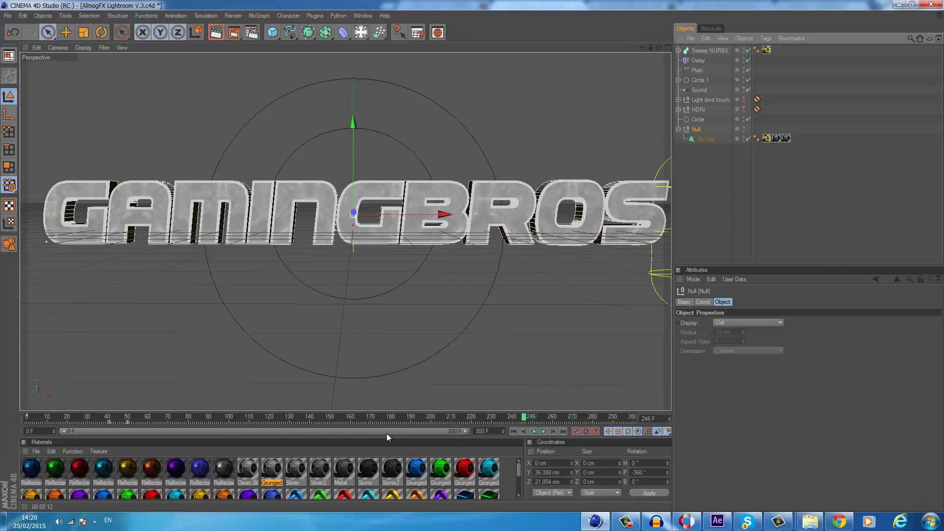
left_click(367, 418)
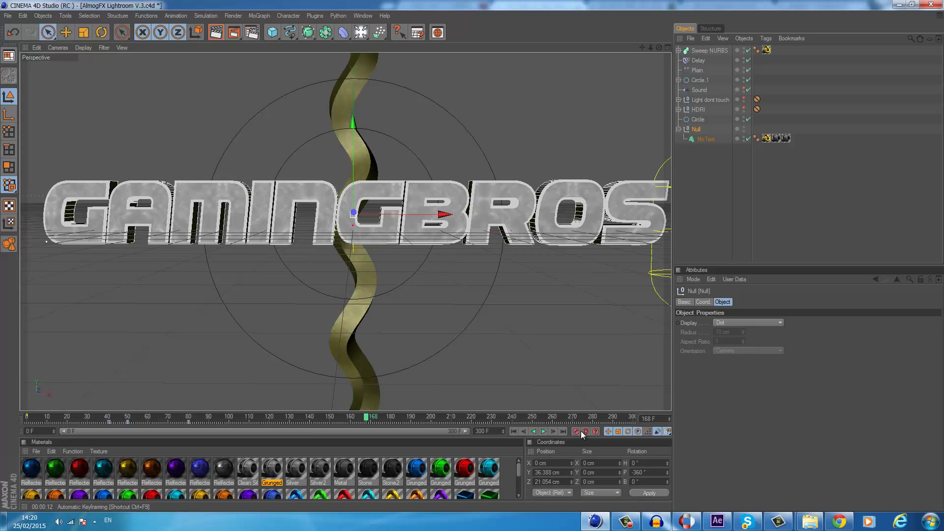
left_click_drag(207, 419, 293, 417)
left_click(436, 418)
left_click(576, 431)
left_click(524, 420)
left_click(576, 431)
left_click_drag(578, 419, 573, 421)
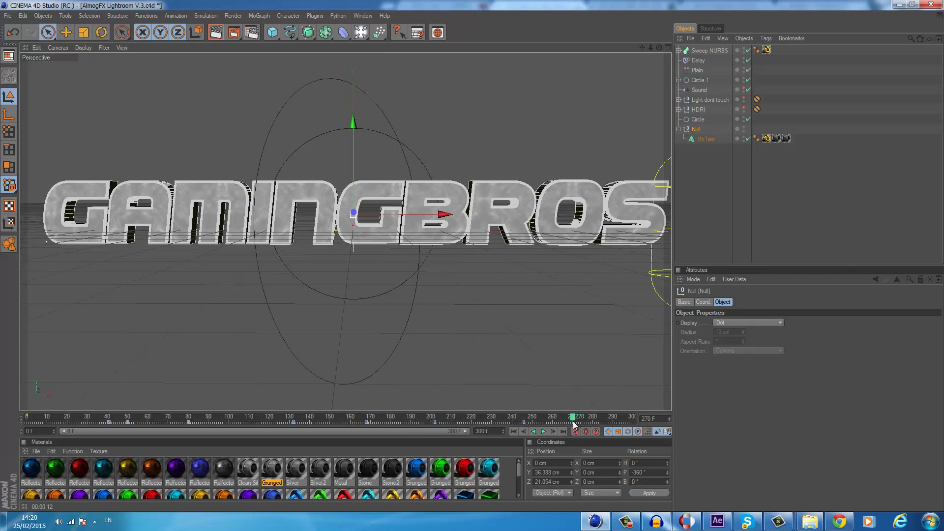
- Rotate the text null to about H 82°, P -414°, B 42° at frame 291 and H 173°, P -388°, B 86° at frame 300
left_click(616, 417)
key("r")
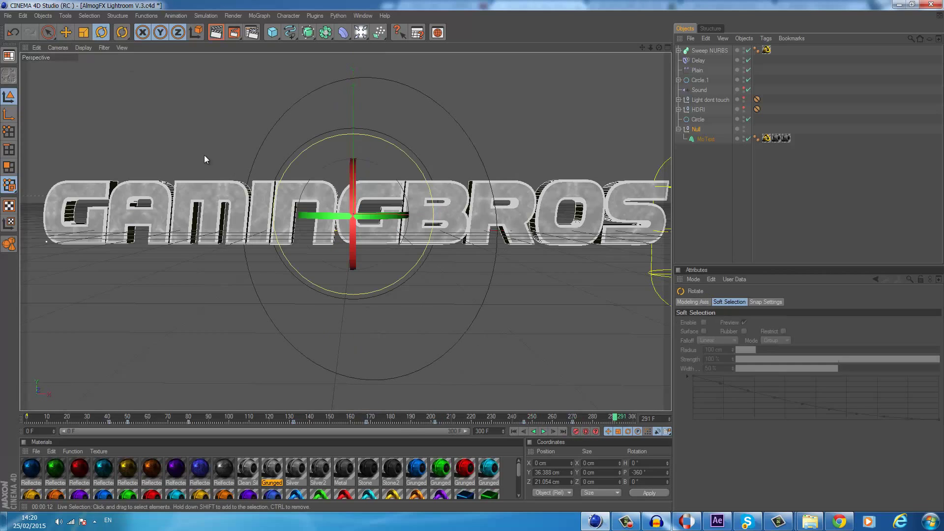
left_click_drag(205, 156, 548, 381)
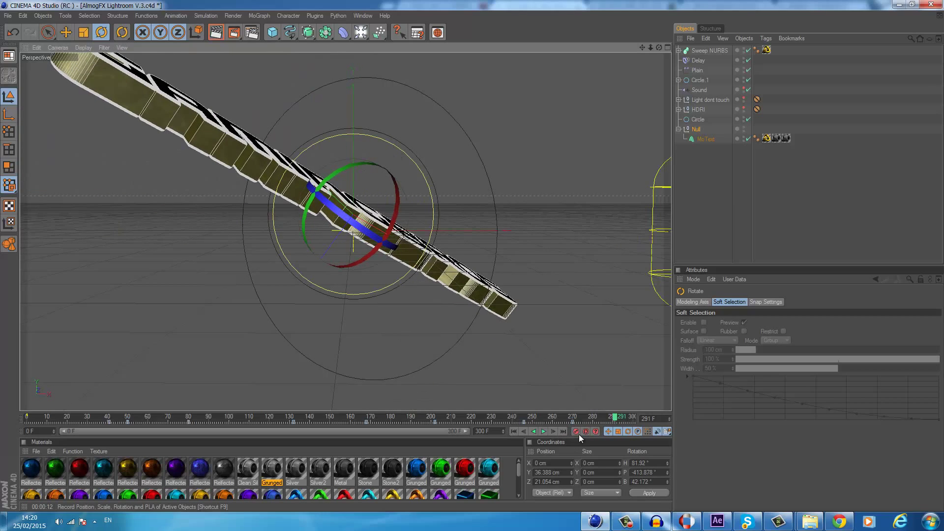
left_click(632, 417)
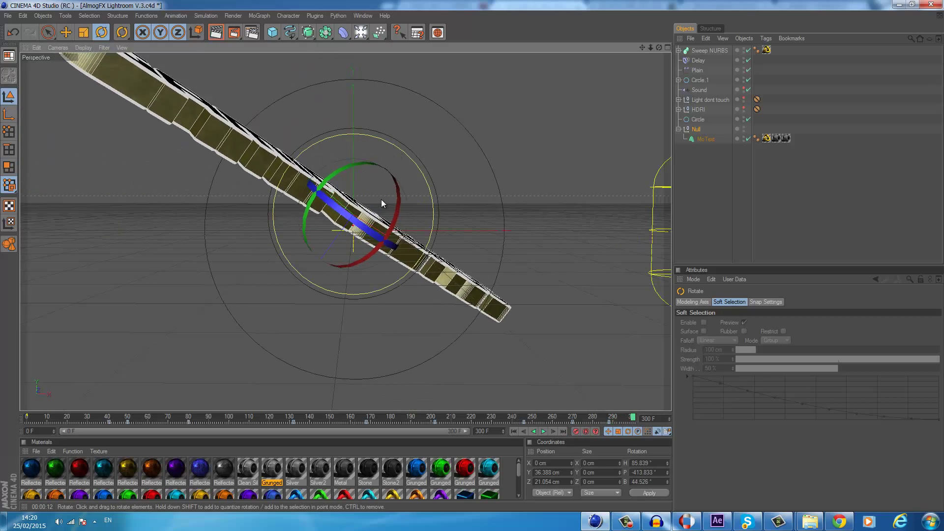
left_click_drag(382, 199, 467, 148)
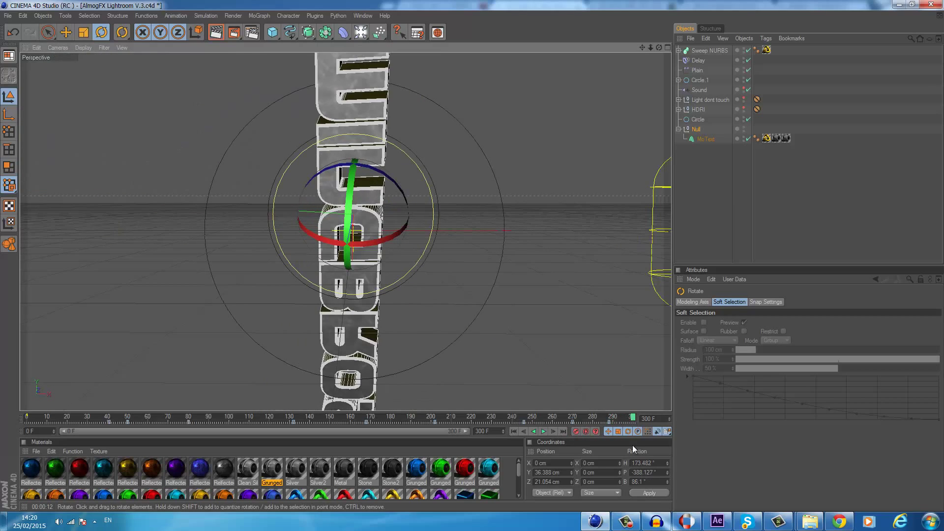
- Record Circle 1's current position, scale and rotation as a keyframe at frame 270
left_click(700, 81)
left_click(47, 32)
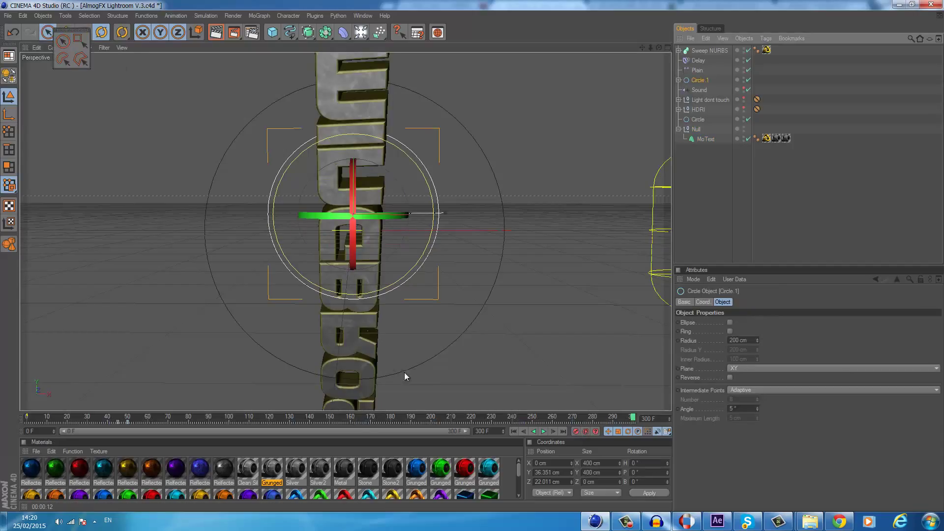
left_click(58, 37)
left_click(573, 417)
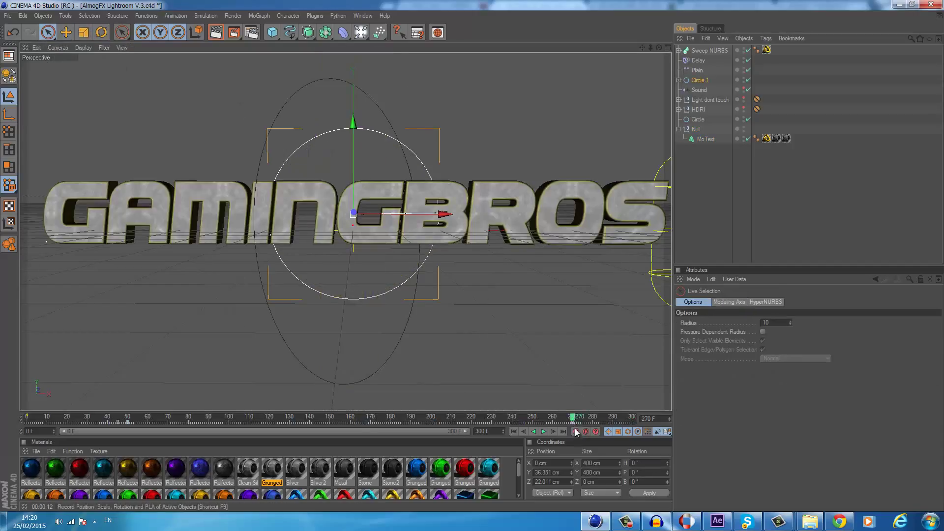
left_click(575, 432)
left_click(574, 423)
left_click_drag(195, 422, 298, 421)
left_click_drag(366, 421, 633, 421)
- Move Circle 1 along the Z axis to about 841 cm at frame 300
middle_click(555, 128)
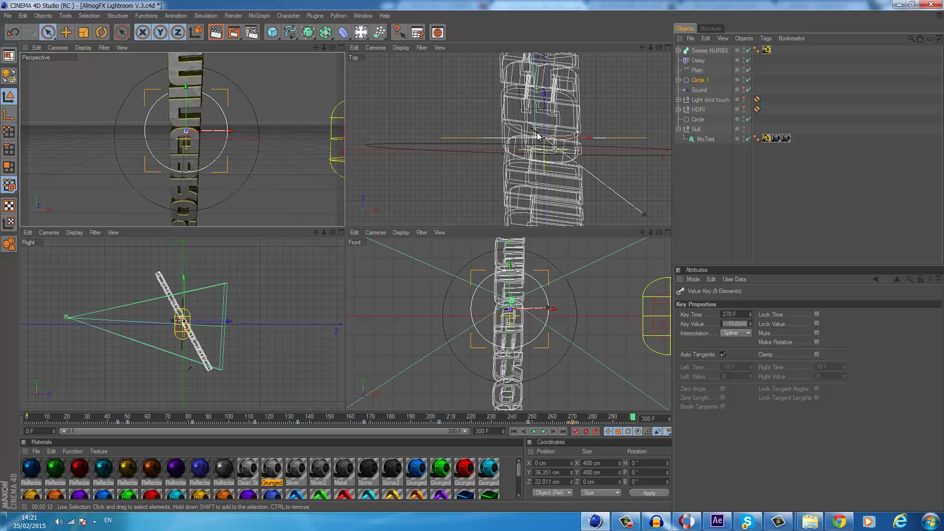
left_click_drag(538, 134, 472, 226)
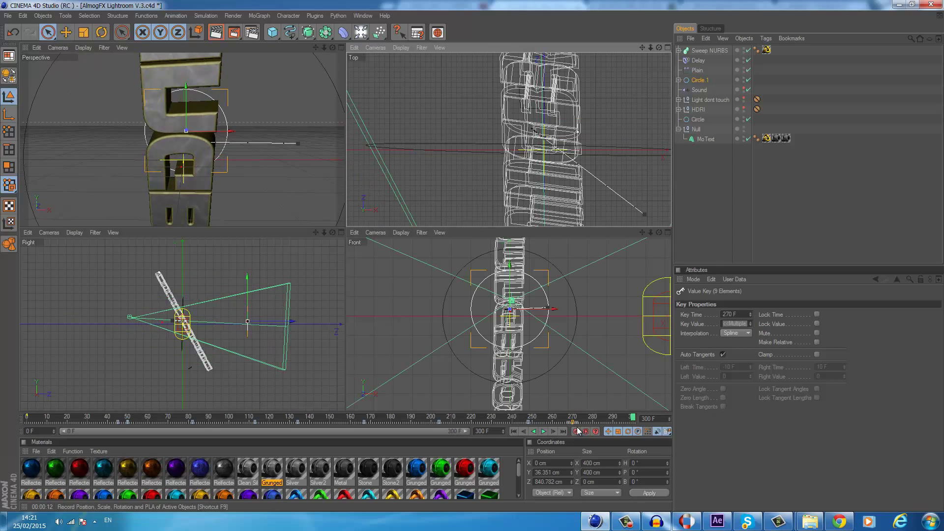
left_click(747, 523)
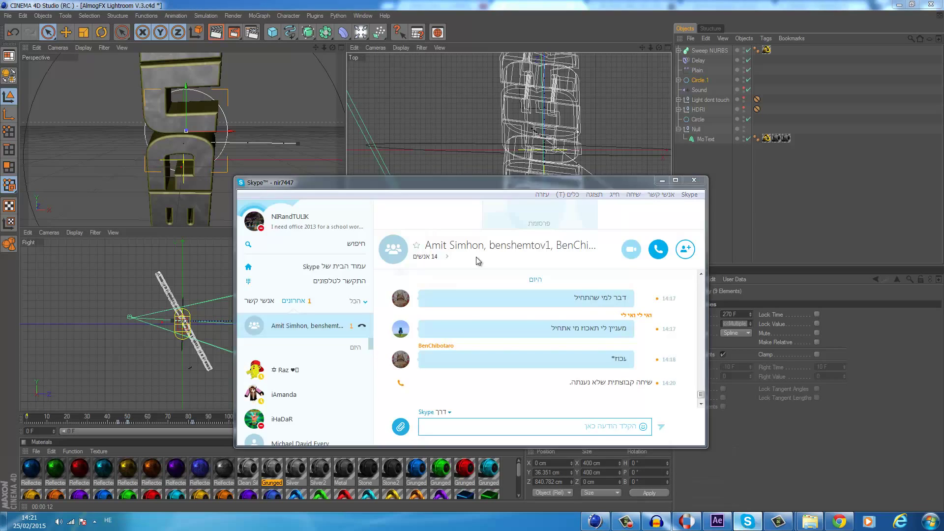
left_click(343, 47)
- Play the animation from frame 0 to about frame 125 and render a preview of the perspective view there
left_click(108, 397)
left_click_drag(40, 418, 0, 420)
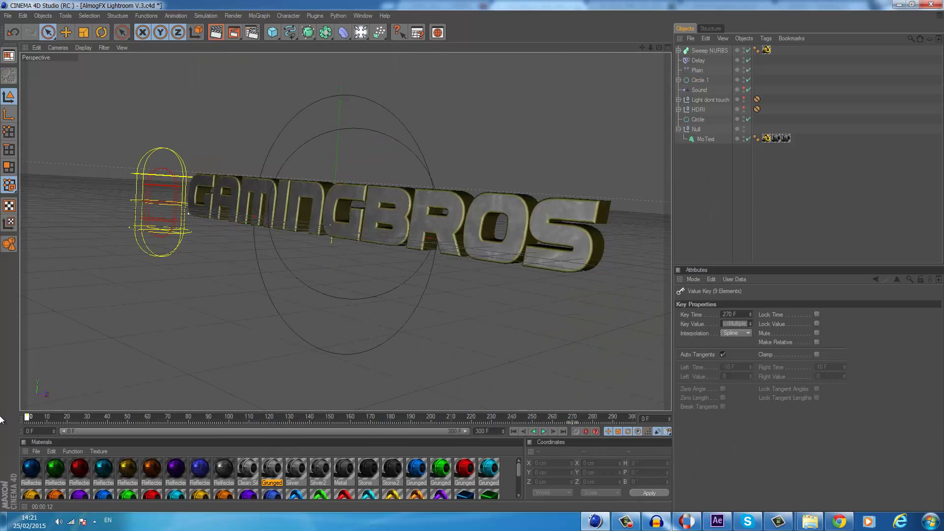
left_click(542, 433)
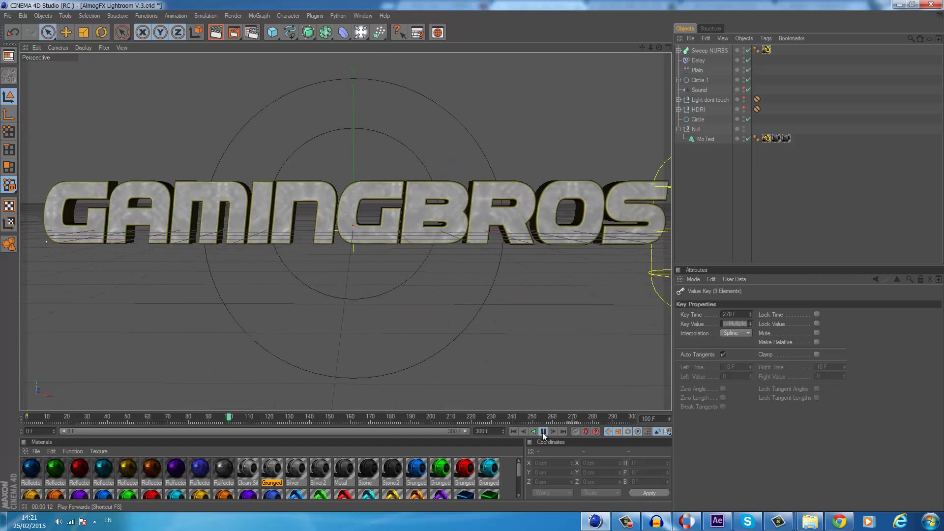
left_click(543, 431)
left_click(217, 34)
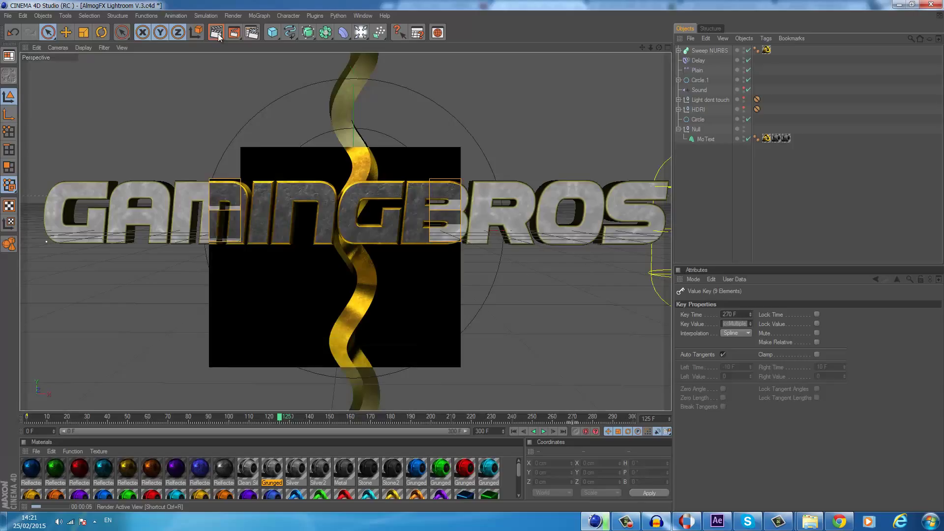
left_click(228, 90)
- Review the output and save options in the render settings, and collapse the compositing project section
left_click(252, 33)
left_click(96, 38)
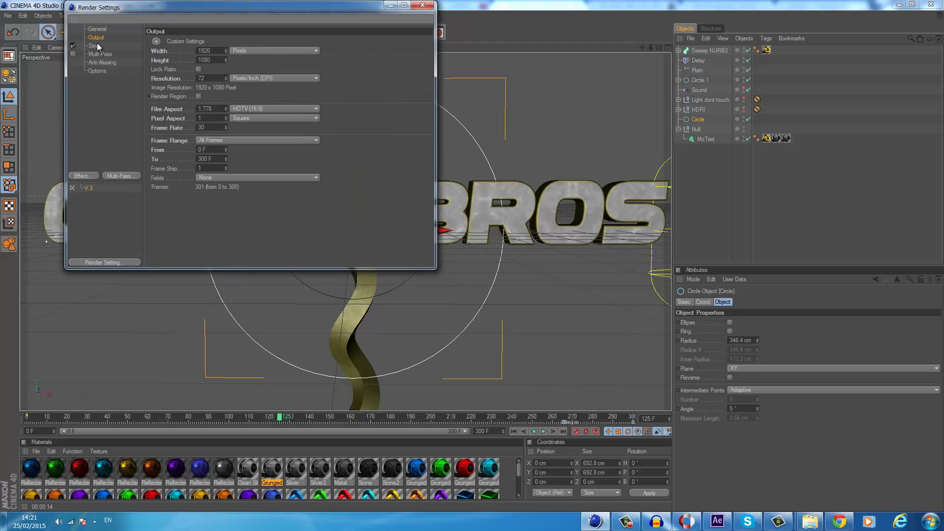
left_click(96, 46)
left_click(219, 153)
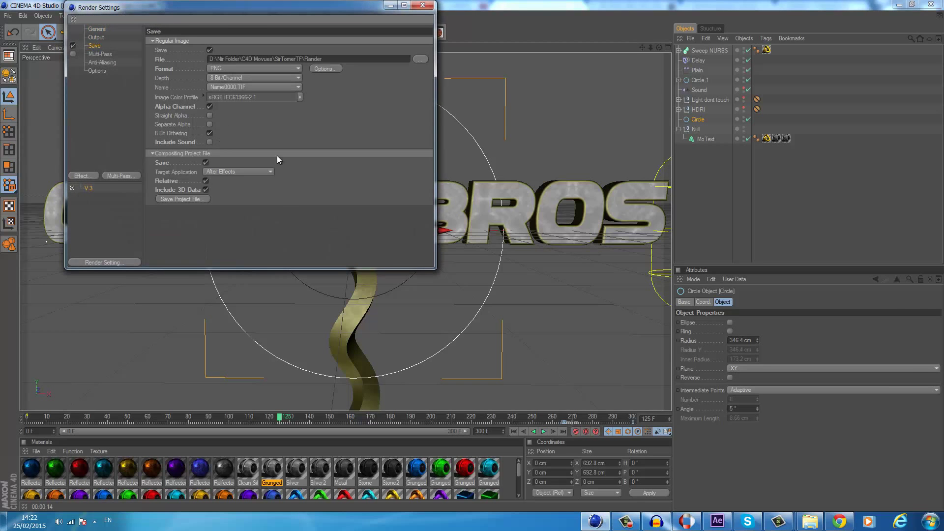
left_click(276, 154)
- Set the render output file to 2D.png in a new GamingBros folder inside C4D Movues
left_click(420, 59)
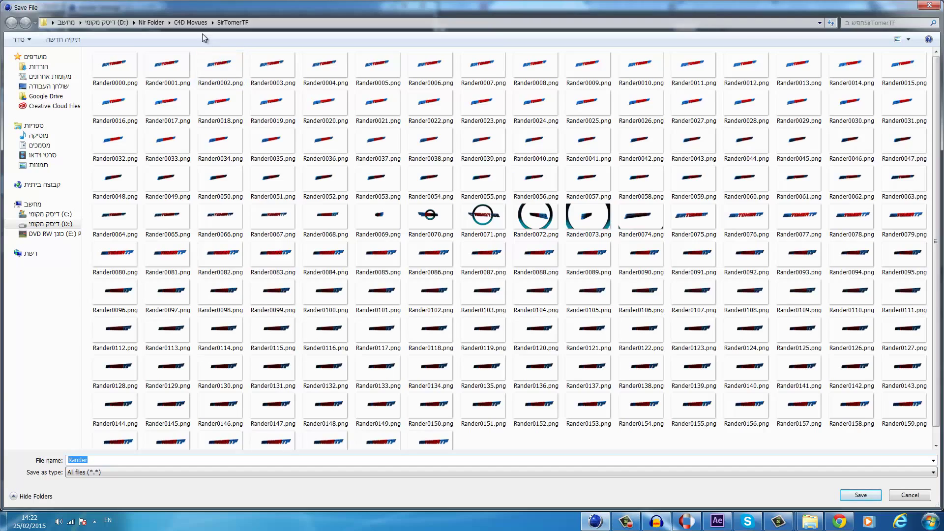
left_click(191, 22)
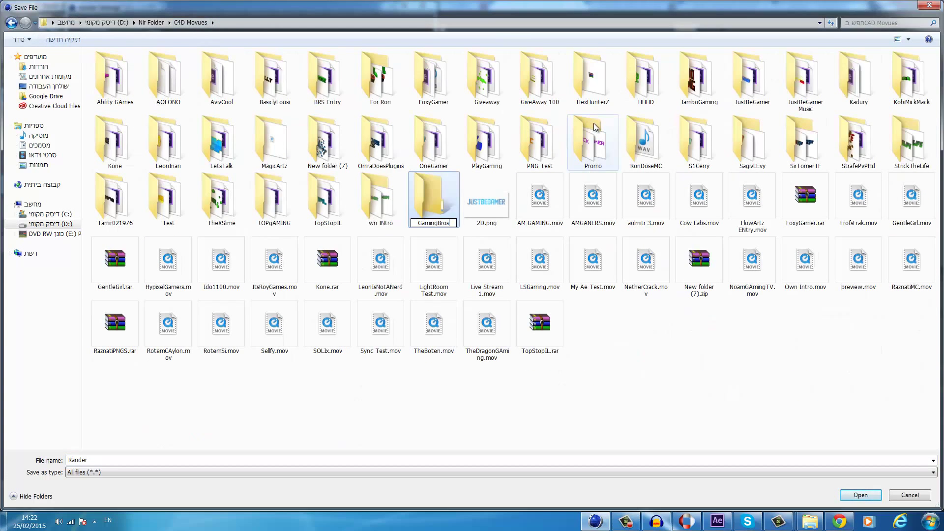
left_click(487, 202)
double_click(487, 78)
left_click(861, 495)
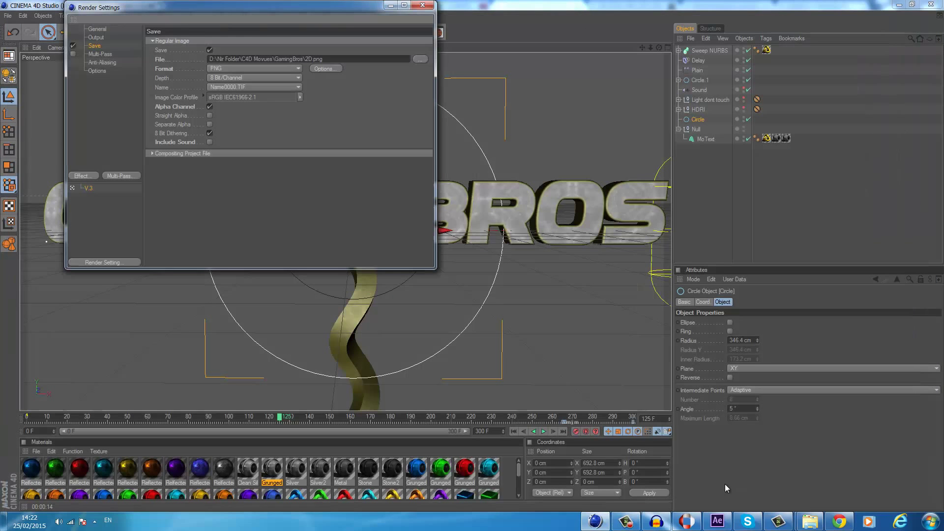
- Close the render settings and render frames 0 to 300 in the Picture Viewer
left_click(423, 4)
left_click(235, 33)
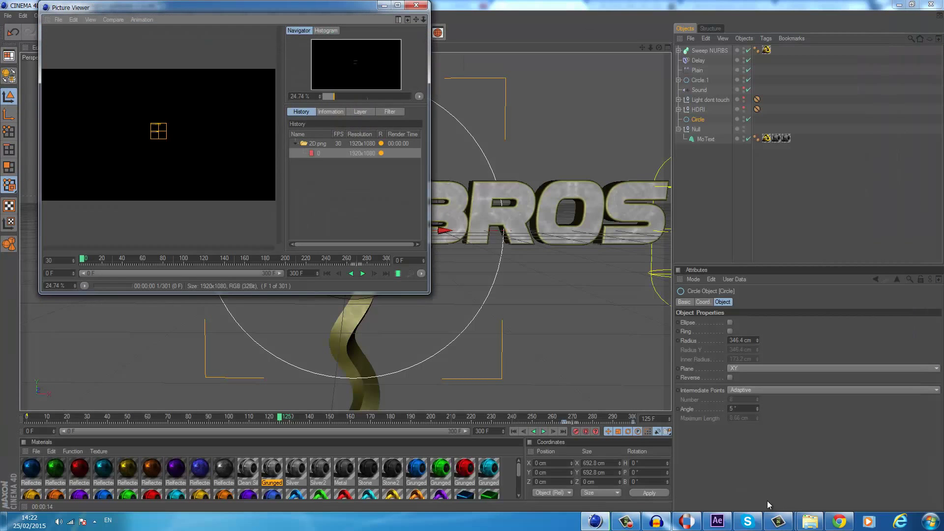
left_click(778, 521)
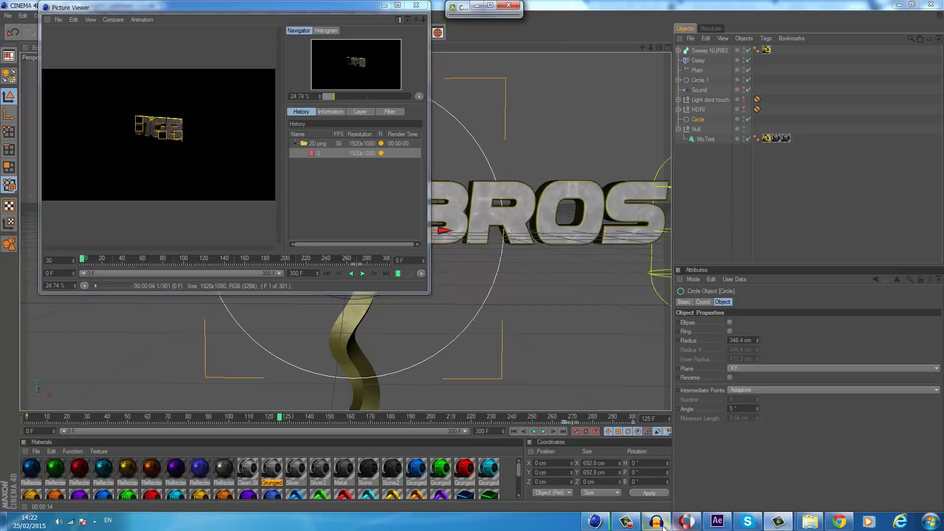
left_click(626, 521)
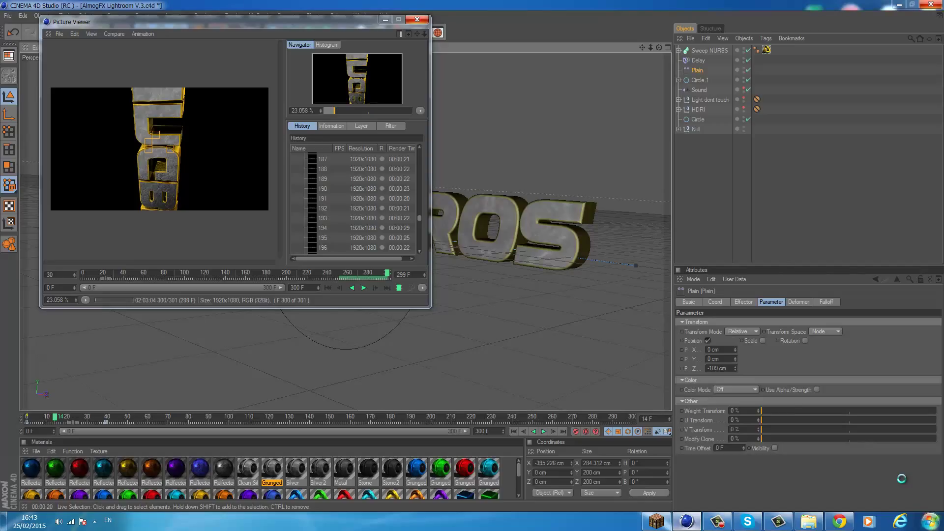
- Switch to After Effects and import the rendered PNG sequence from the GamingBros folder
right_click(902, 479)
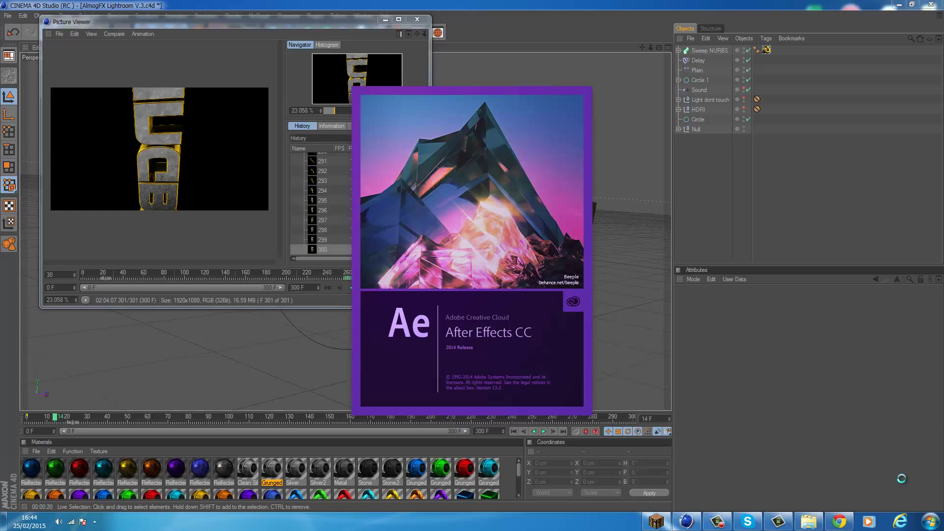
key("Return")
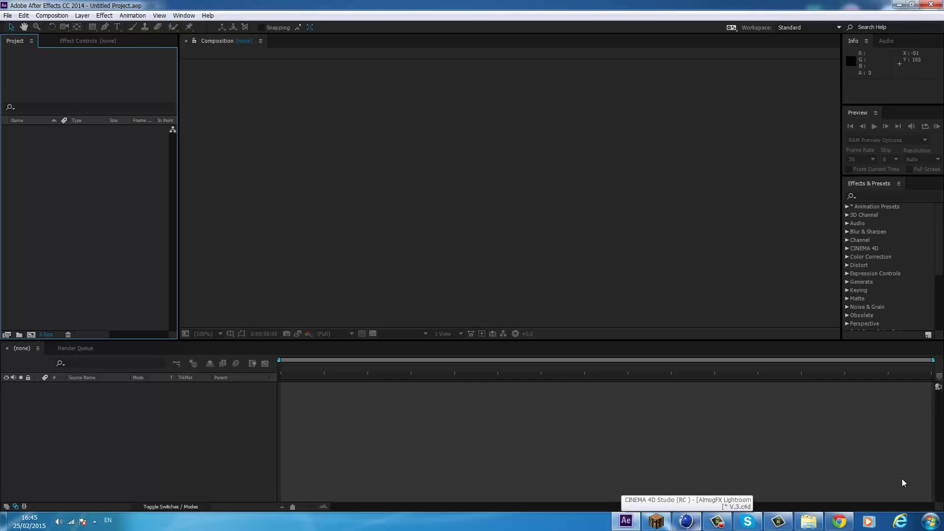
key("alt+e")
key("Left")
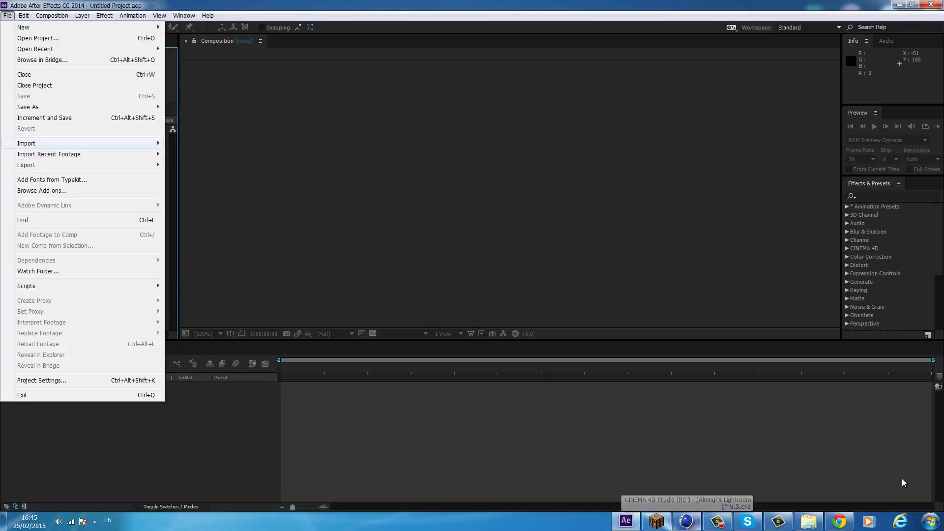
key("Right")
key("Return")
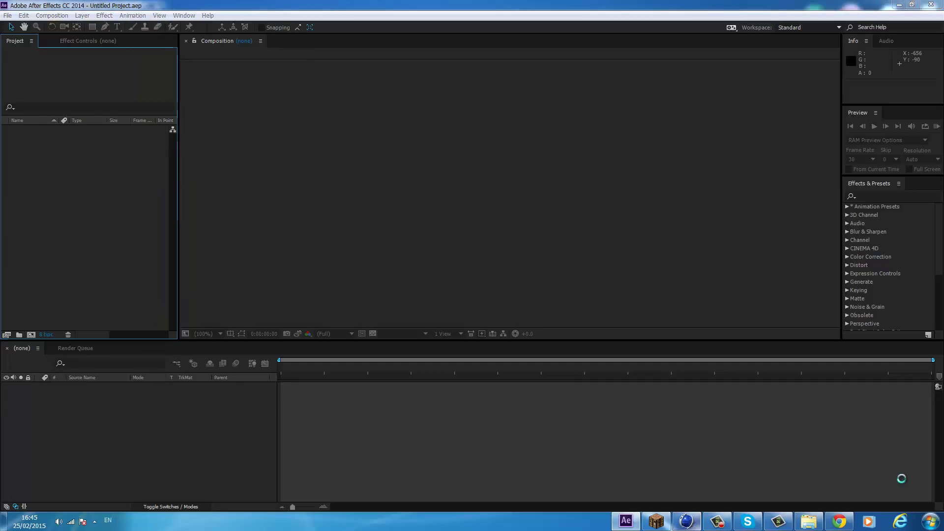
key("alt+Up")
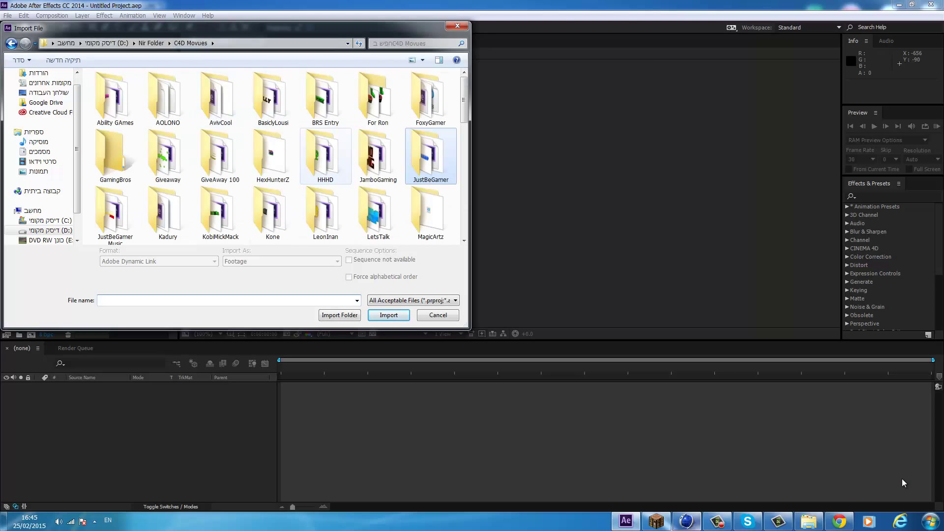
double_click(115, 156)
double_click(115, 91)
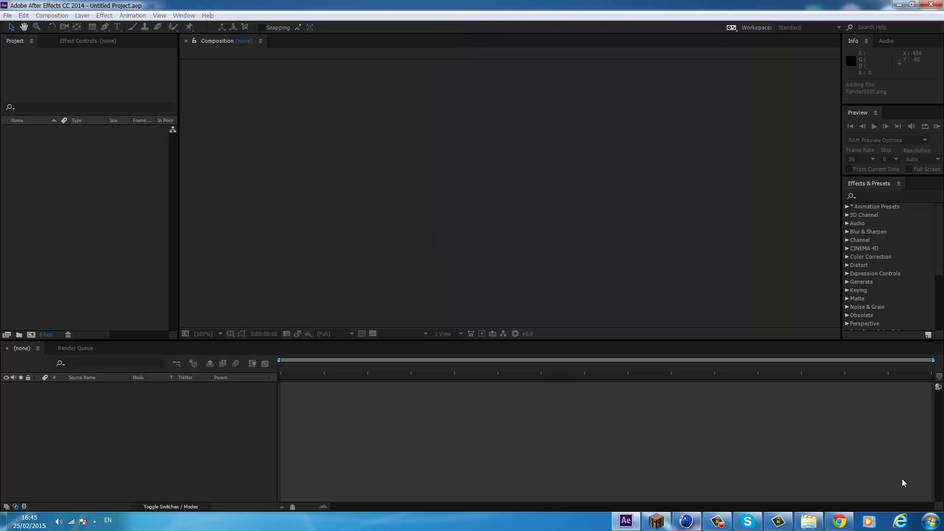
- Import the "[EDM] - Pegboard Nerds - Razor Sharp" WAV file from the Drops folder into the project
left_click(809, 521)
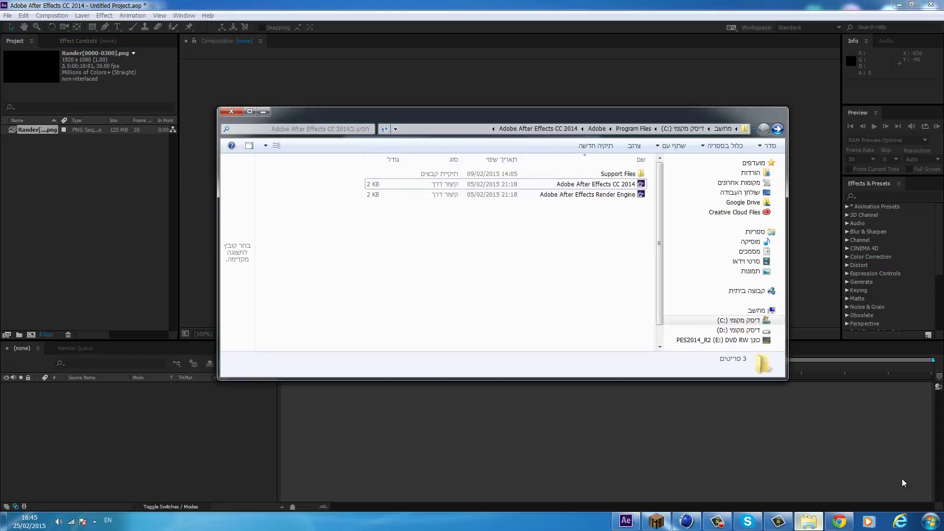
left_click(738, 330)
double_click(614, 195)
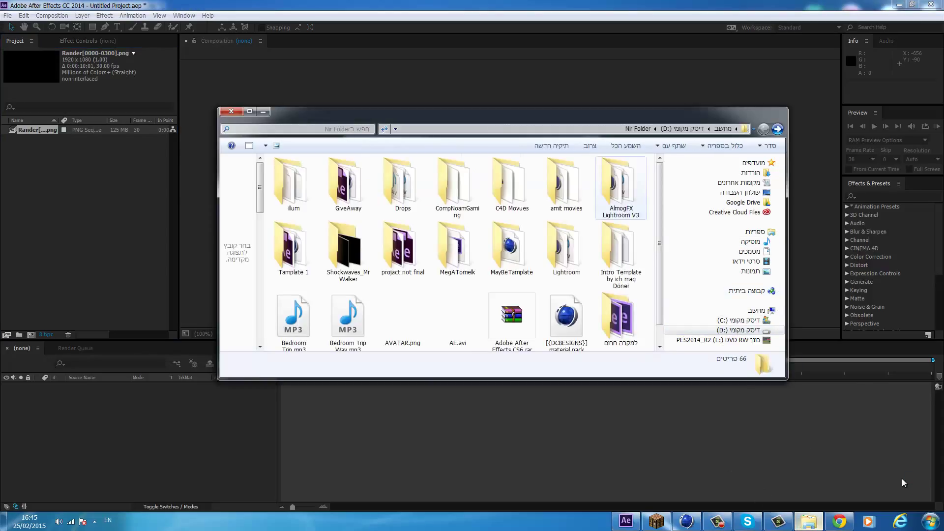
double_click(402, 190)
left_click_drag(608, 173, 236, 174)
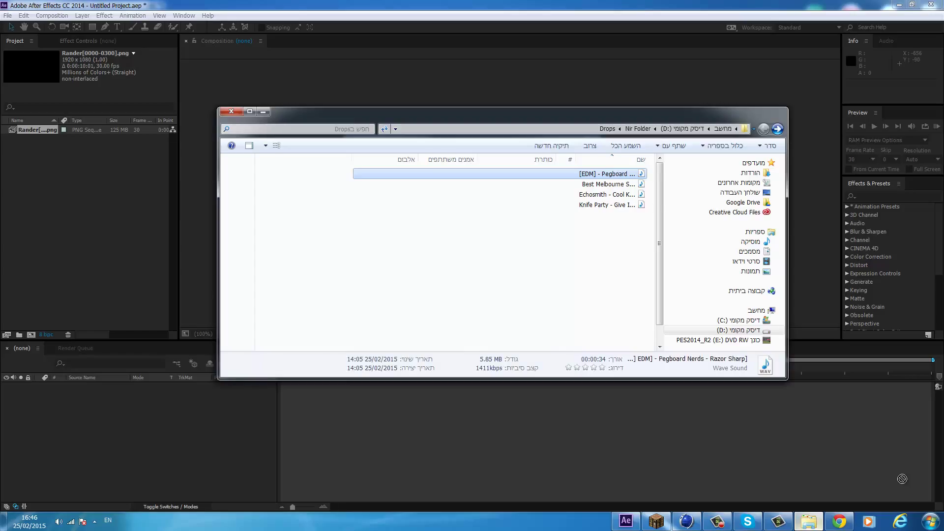
left_click(264, 112)
left_click(568, 356)
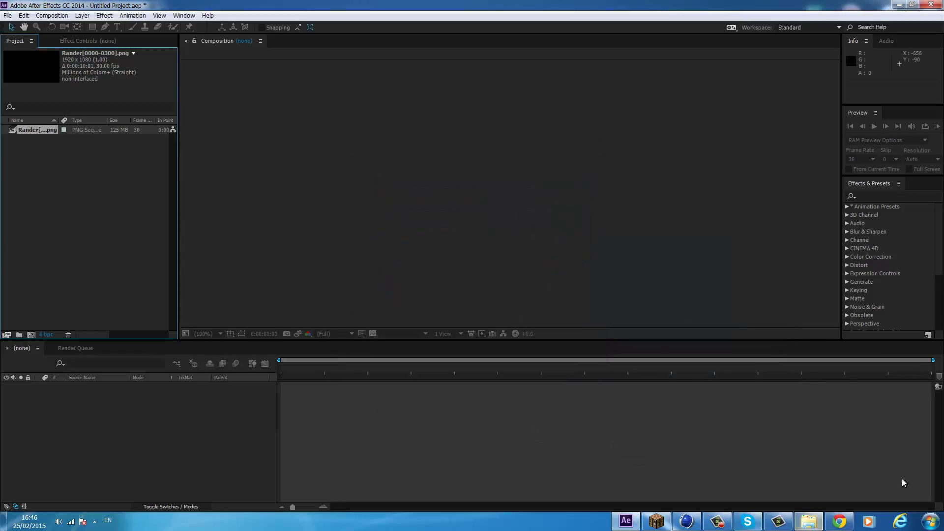
left_click(809, 521)
left_click_drag(607, 174, 163, 199)
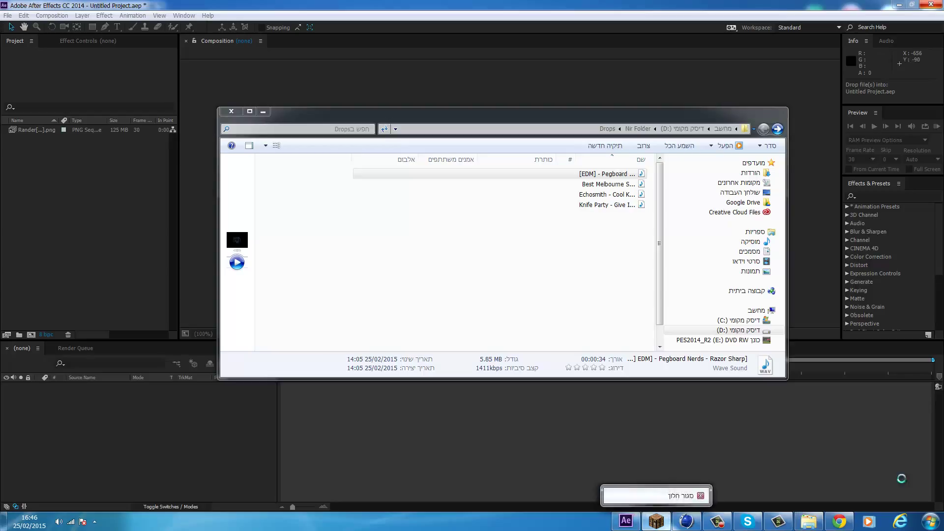
- Create a composition from the PNG sequence with the music layer beneath it, and preview it
left_click(903, 483)
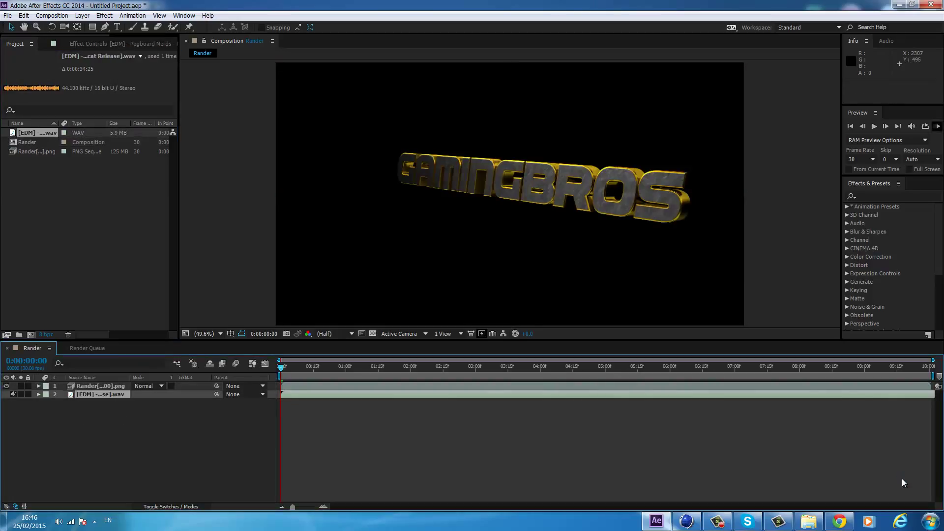
key("KP_0")
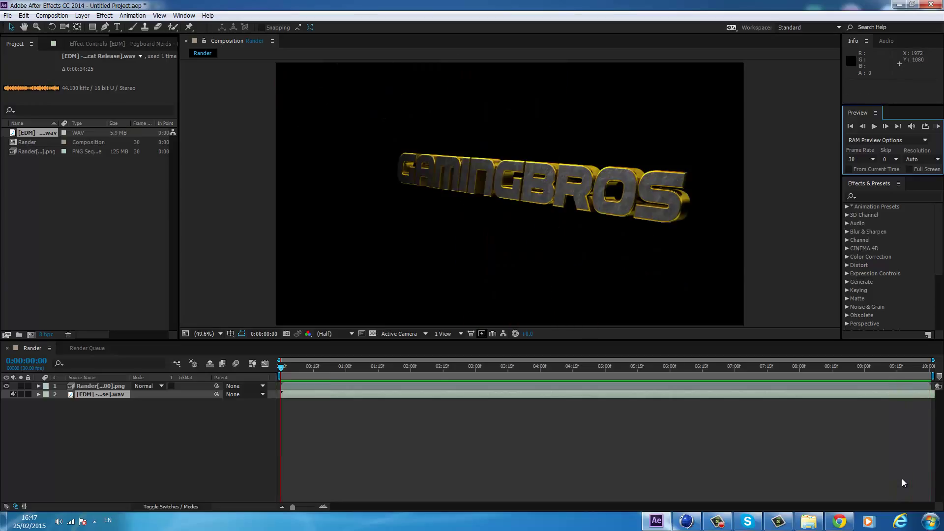
- Add a black 1920 x 1080 px solid to the composition and place it above all other layers
right_click(902, 483)
mouse_move(264, 351)
key("Return")
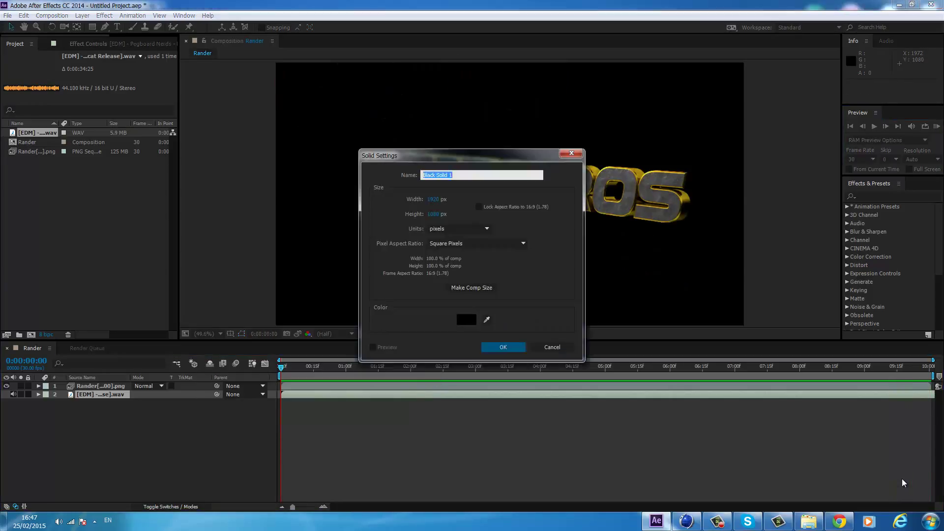
key("Return")
key("t")
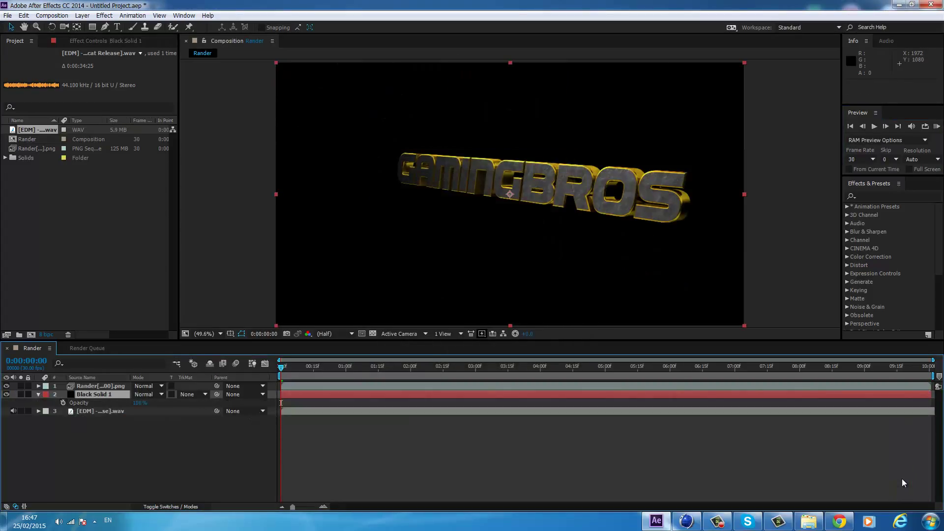
key("ctrl+shift+]")
- Keyframe the black solid's opacity from 100% at the start to 0% at 0:00:00:21, and check the fade-in
key("alt+shift+t")
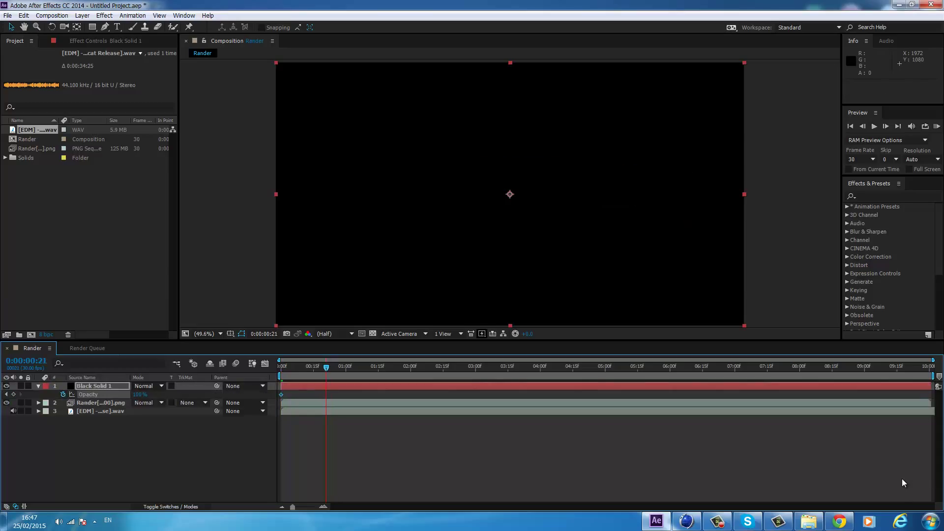
left_click_drag(140, 394, 91, 395)
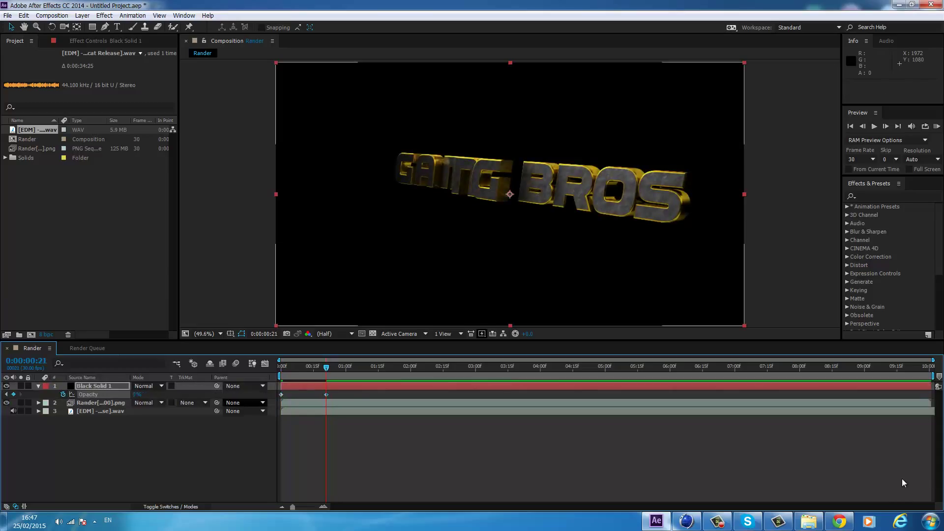
left_click_drag(326, 366, 307, 367)
key("space")
- Keyframe the black solid's opacity at 100% at 0:00:10:00
key("End")
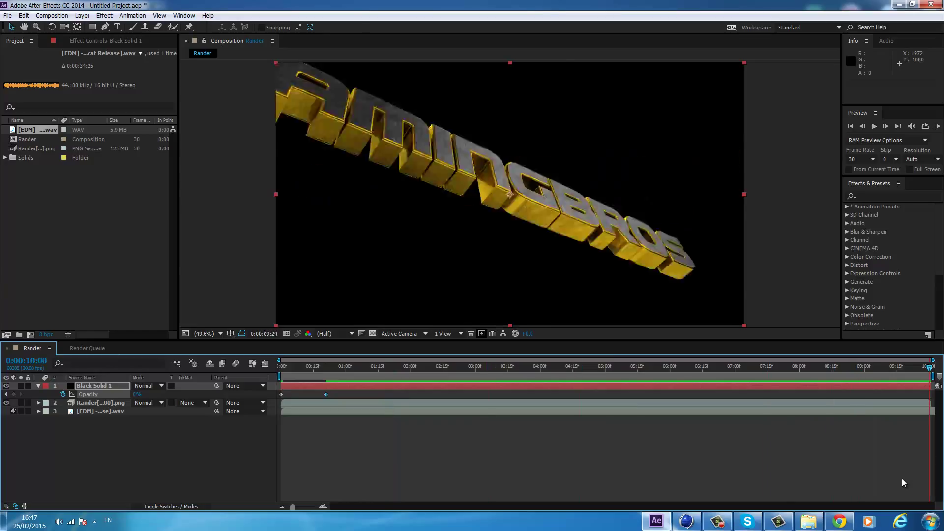
left_click_drag(137, 394, 190, 395)
left_click_drag(929, 367, 856, 367)
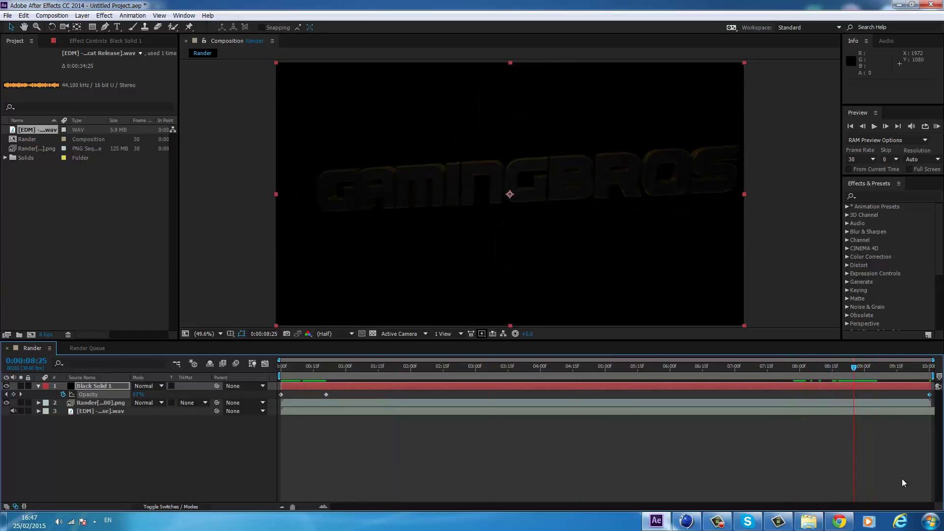
- Paste the copied opacity keyframe on the black solid at 0:00:08:25 to begin the fade-out, and preview the composition
key("ctrl+v")
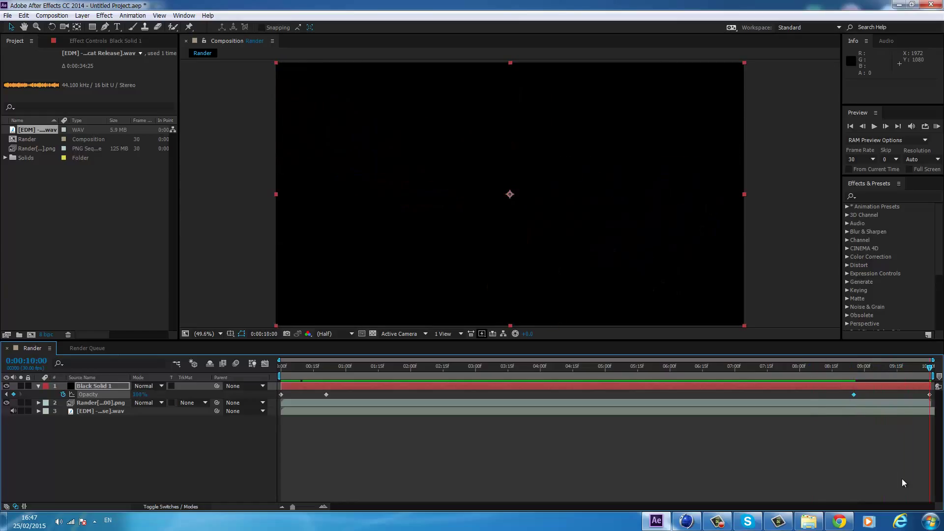
key("KP_0")
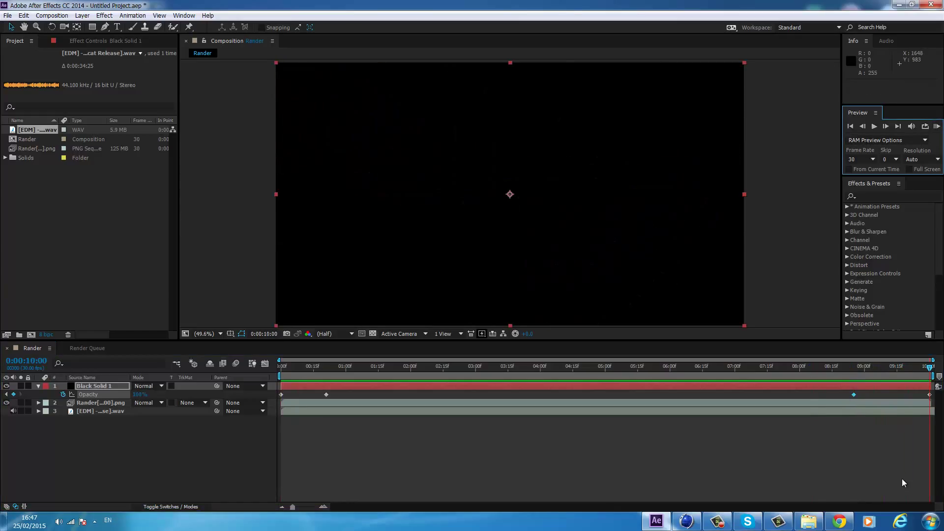
- Add a second black 1920 x 1080 px solid directly beneath the PNG sequence and extend it to the composition's end
right_click(39, 426)
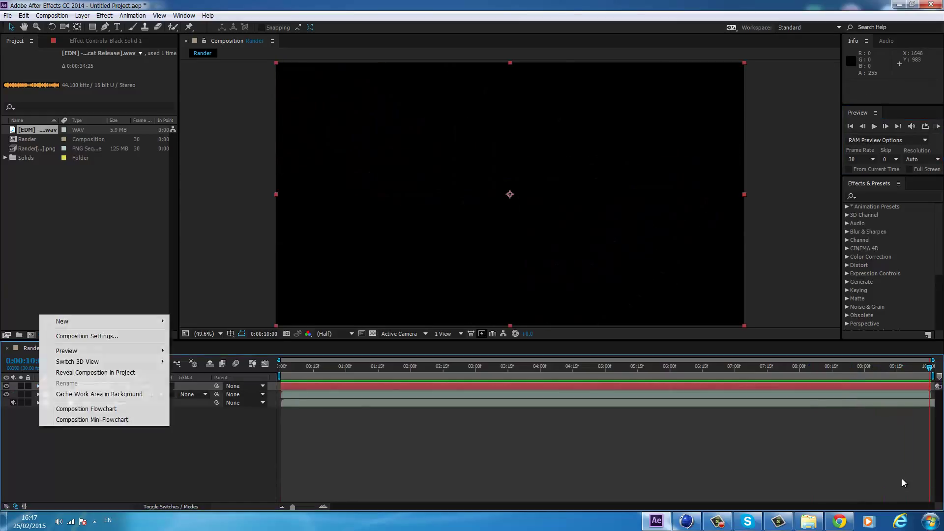
mouse_move(98, 321)
left_click(194, 346)
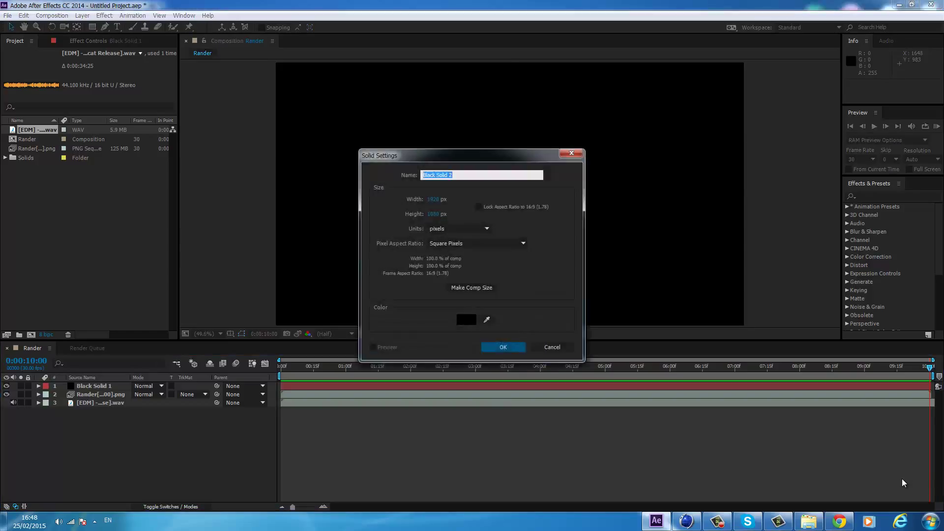
key("Return")
left_click_drag(738, 402, 420, 402)
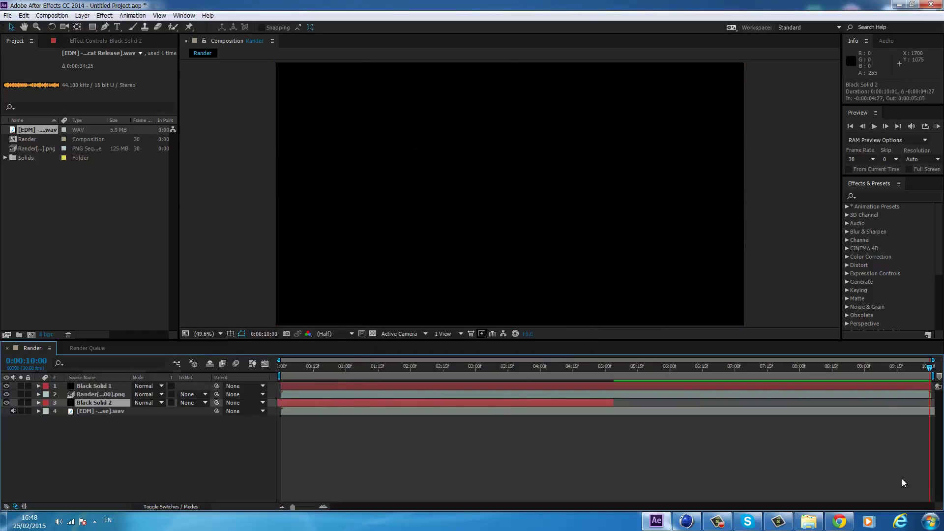
left_click_drag(613, 402, 935, 402)
- Find the Trapcode Particular effect and apply it to the second black solid
left_click(885, 196)
type("par")
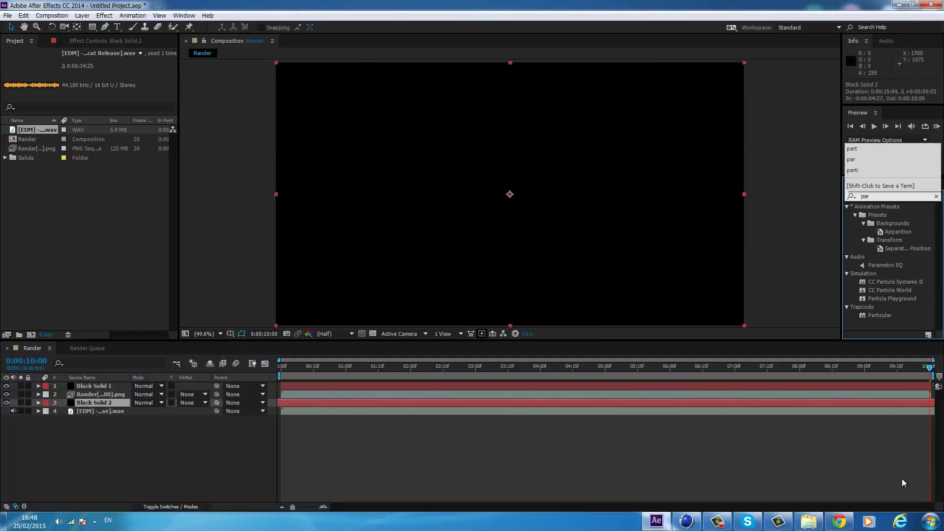
left_click_drag(880, 315, 877, 403)
- Set Particular's emitter type to Box, enlarge its X, Y and Z sizes to fill the frame, and lower the particles per second
mouse_move(929, 367)
left_mouse_down()
mouse_move(281, 367)
mouse_move(365, 367)
left_mouse_up()
left_click(14, 78)
left_click(128, 95)
left_click(111, 116)
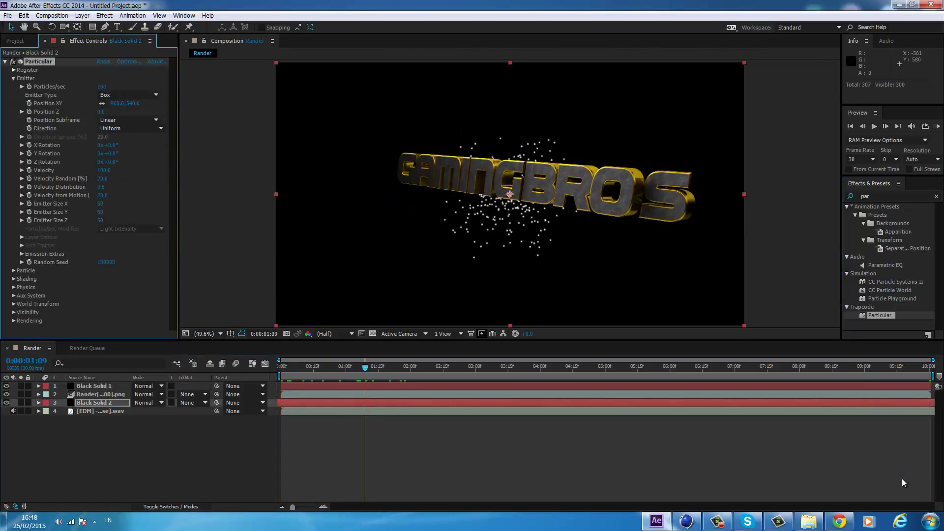
left_click_drag(903, 483, 903, 478)
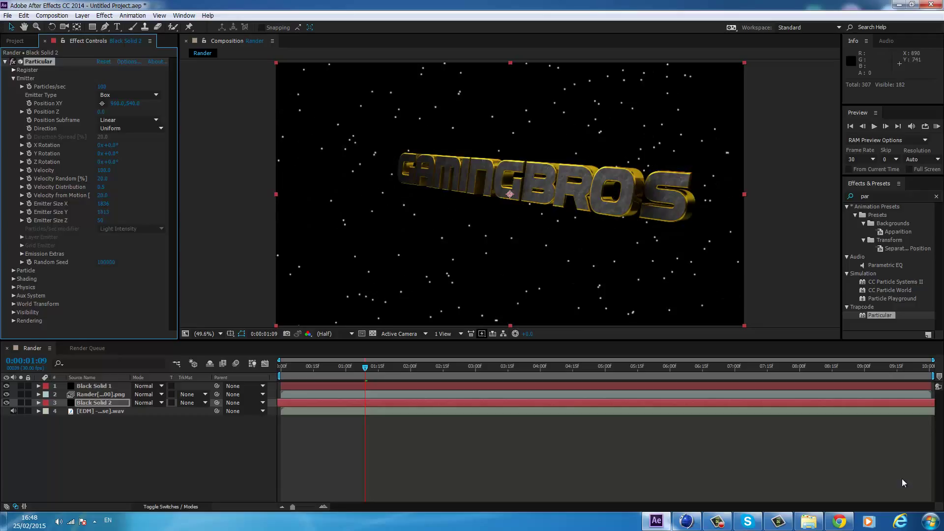
left_click_drag(101, 221, 134, 220)
left_click_drag(102, 87, 57, 86)
- Colour the particles gold, set their size to 275 and opacity to 5, and preview the smoky background
left_click(13, 79)
left_click(13, 87)
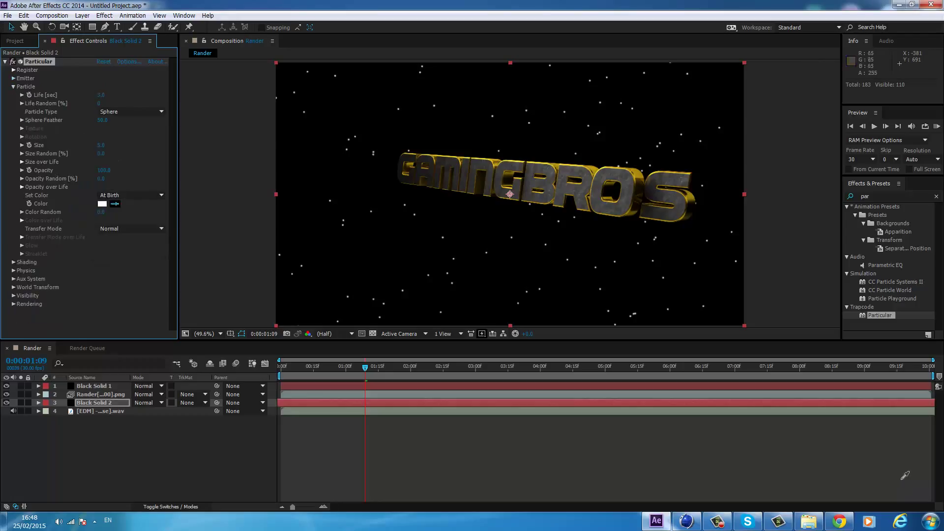
left_click_drag(903, 483, 903, 479)
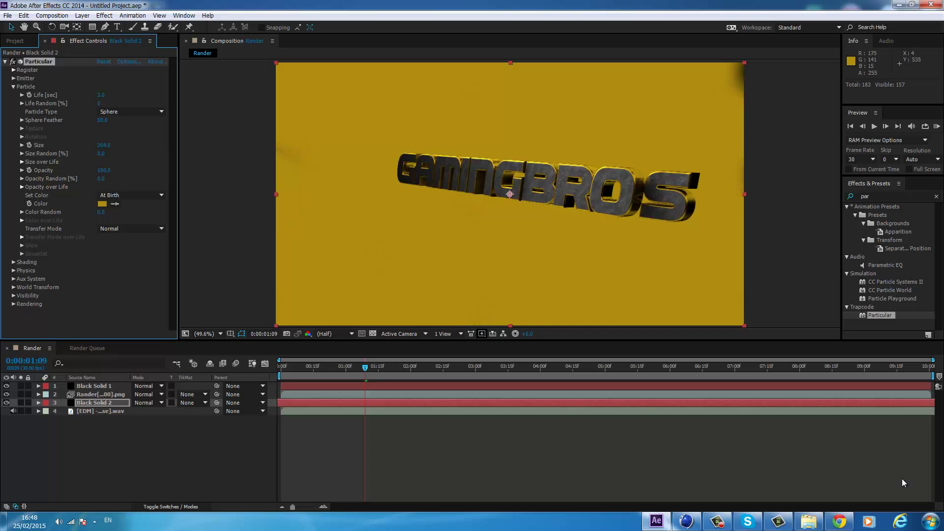
left_click_drag(103, 170, 57, 170)
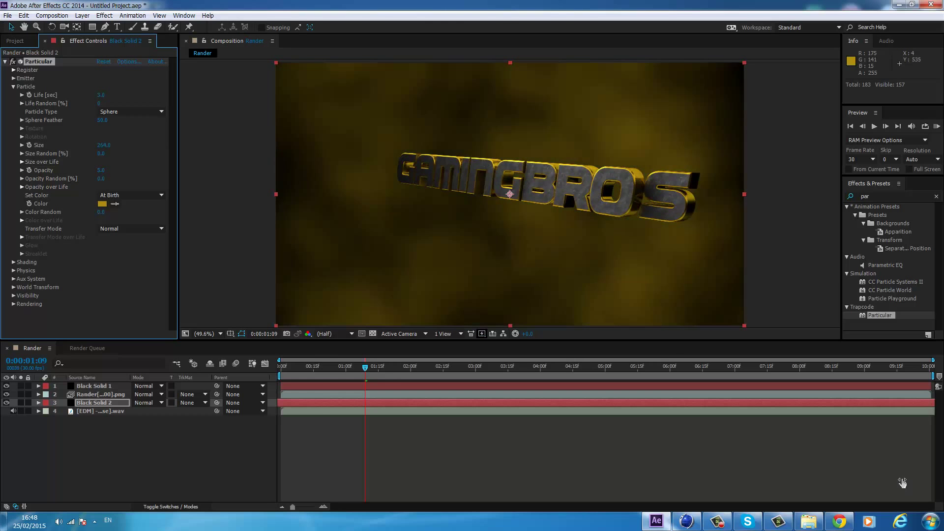
key("KP_0")
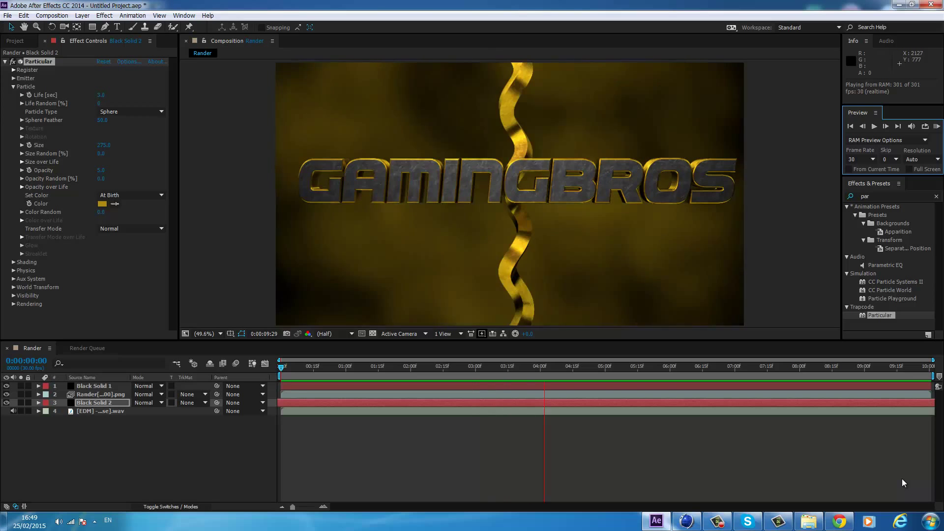
key("space")
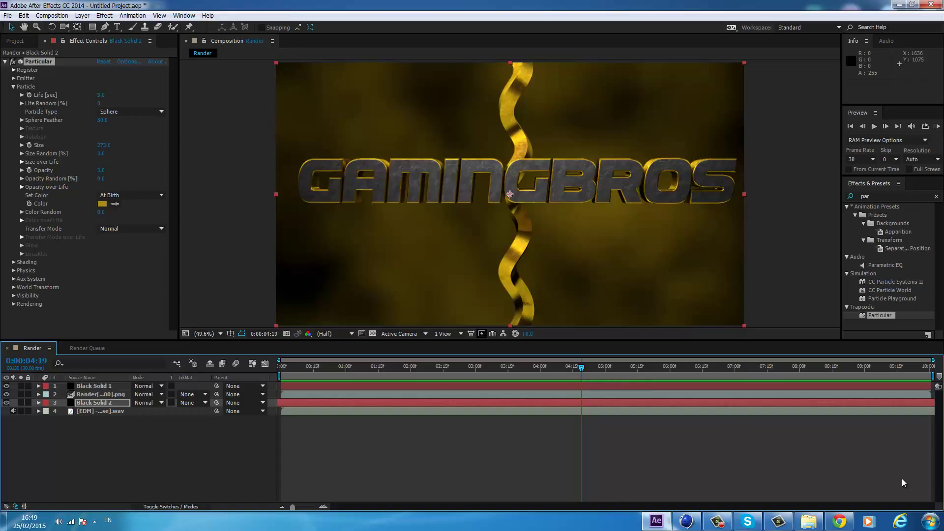
- Add a null object below all other layers, name it sync and give it a cyan label
left_click_drag(581, 367, 369, 367)
right_click(143, 473)
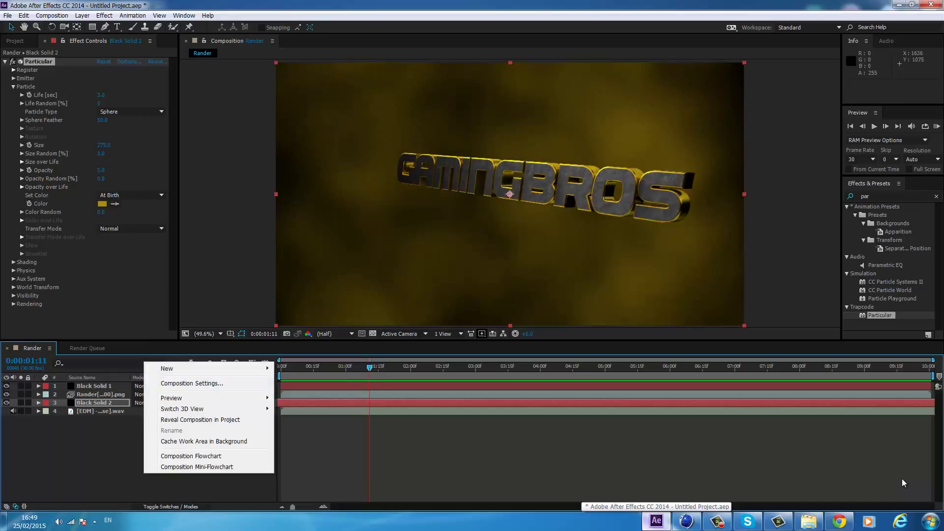
mouse_move(213, 368)
left_click(303, 426)
left_click_drag(94, 402, 94, 423)
key("Return")
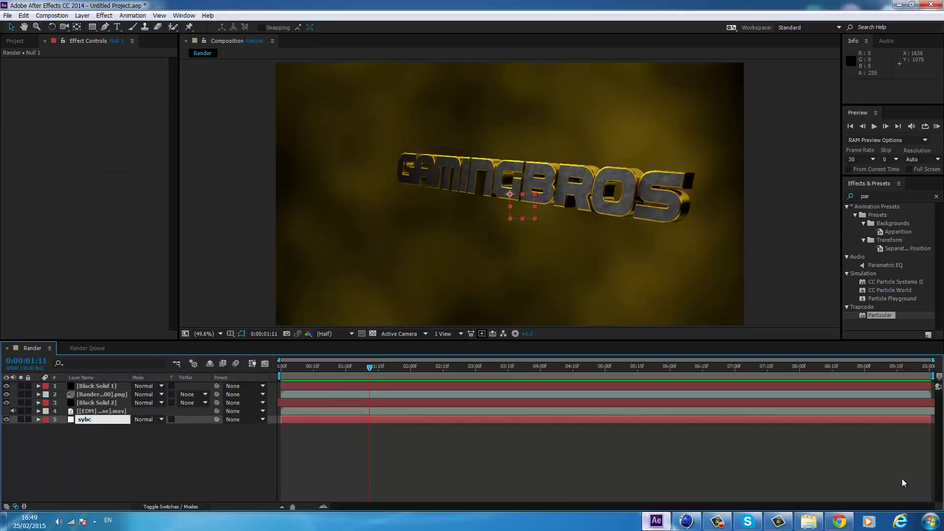
type("sync")
key("Return")
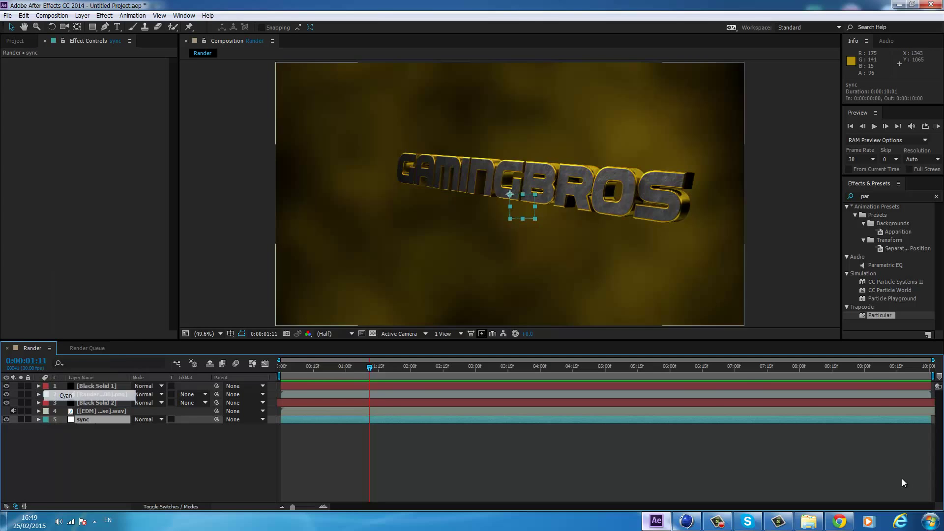
- Set the RAM preview frame rate to 15 and play the composition with its music
key("KP_0")
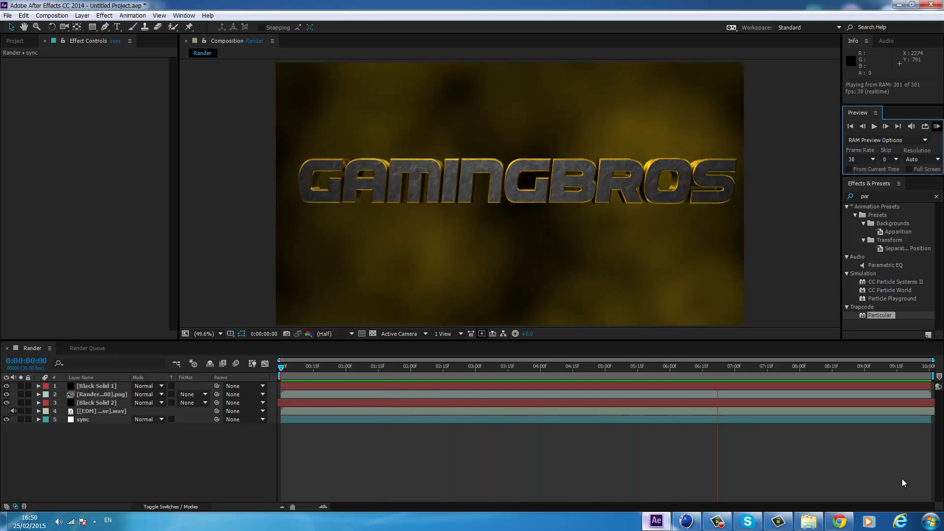
key("space")
left_click(874, 160)
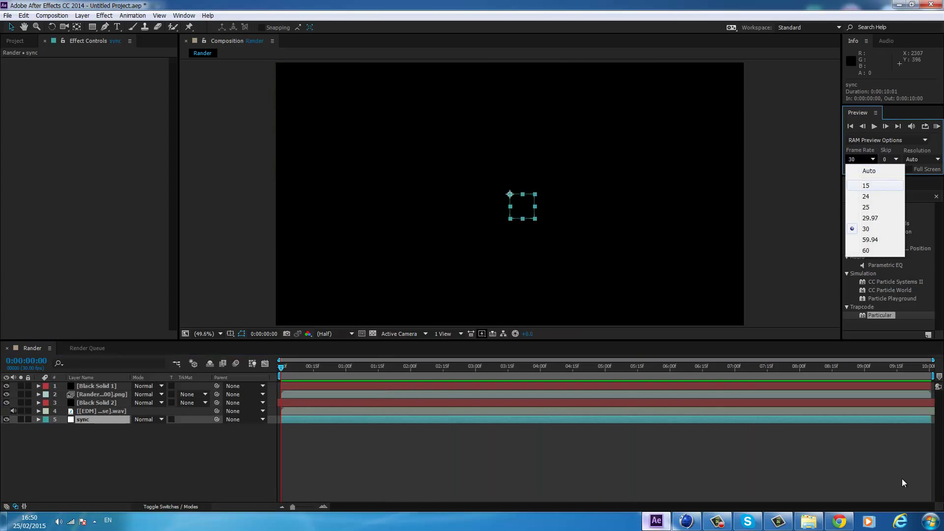
left_click(861, 180)
key("KP_0")
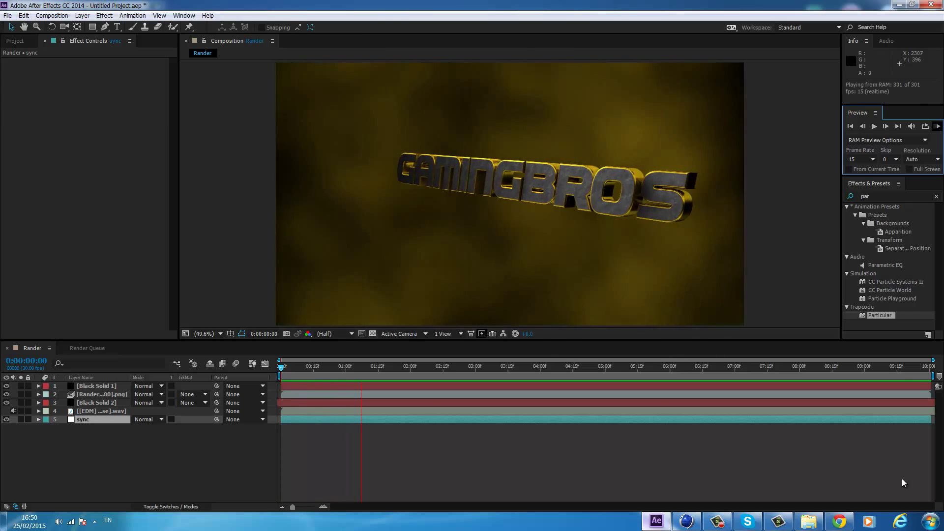
- Add layer markers to the sync layer on the music's beats during playback, and fill in missed beats on a second pass
key("KP_Multiply")
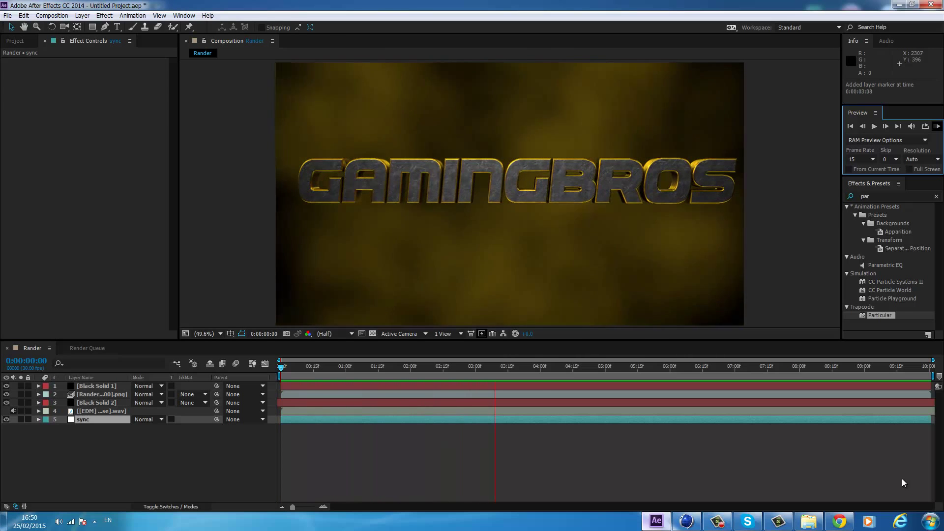
key("KP_Multiply")
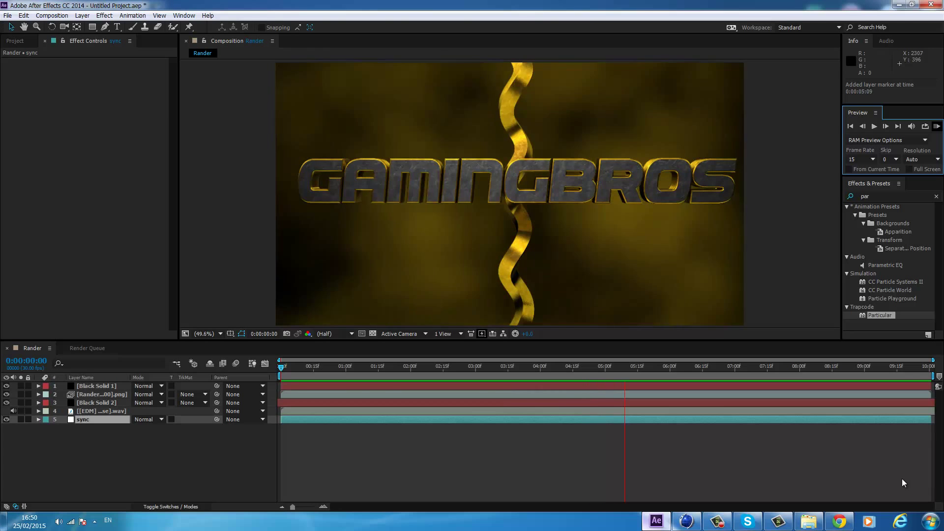
key("KP_Multiply")
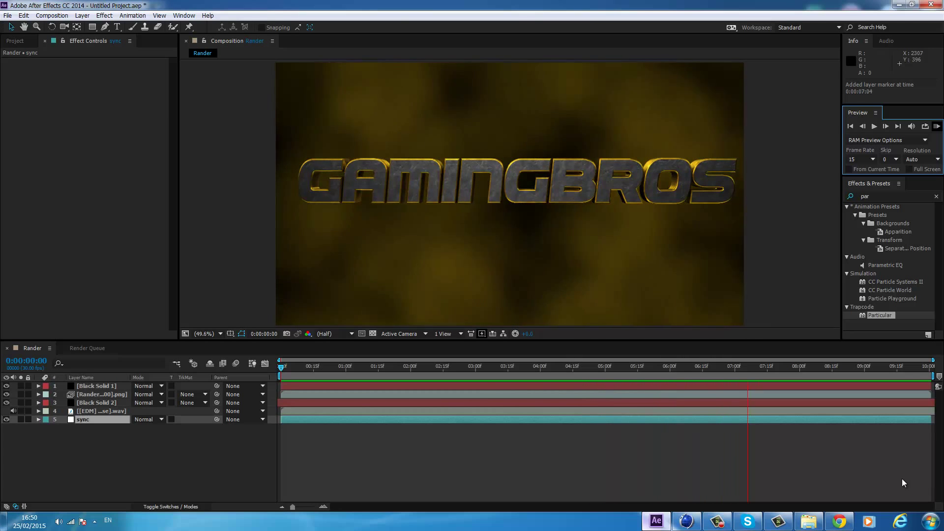
key("KP_Multiply")
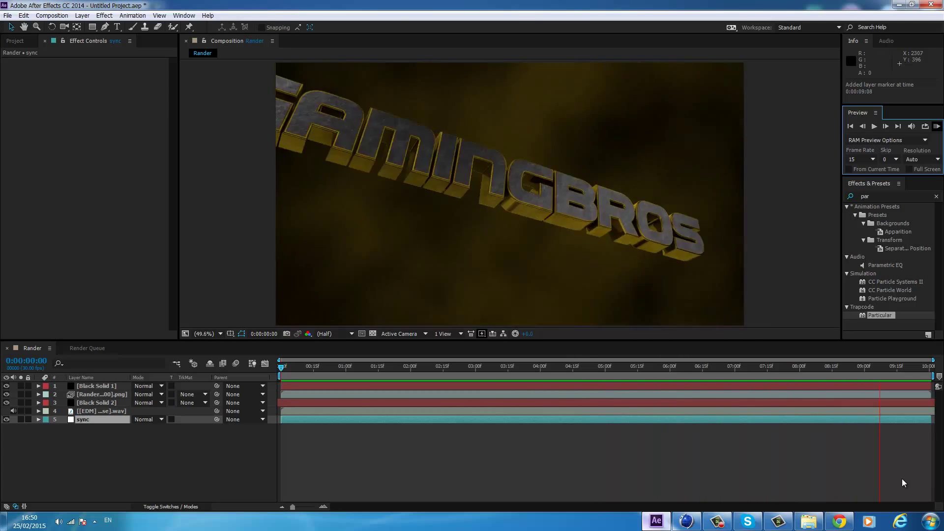
key("space")
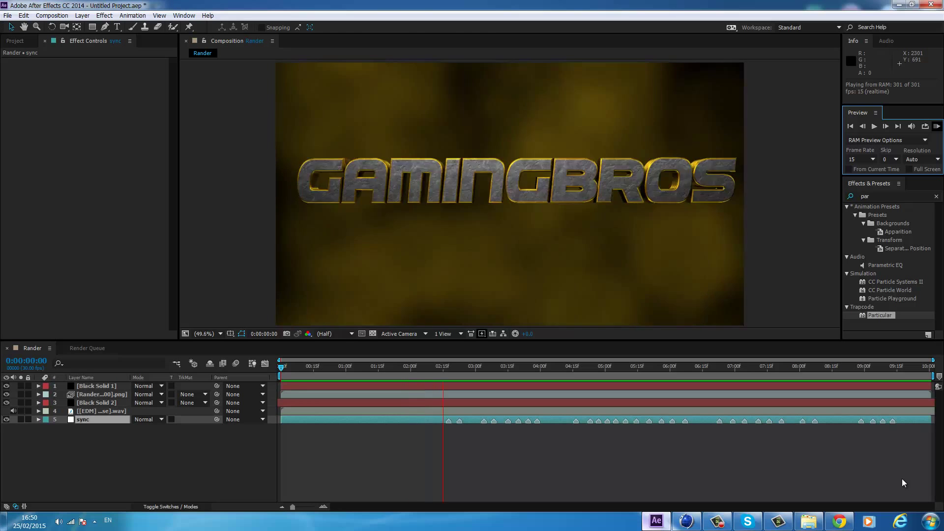
key("KP_Multiply")
key("KP_Multiply")
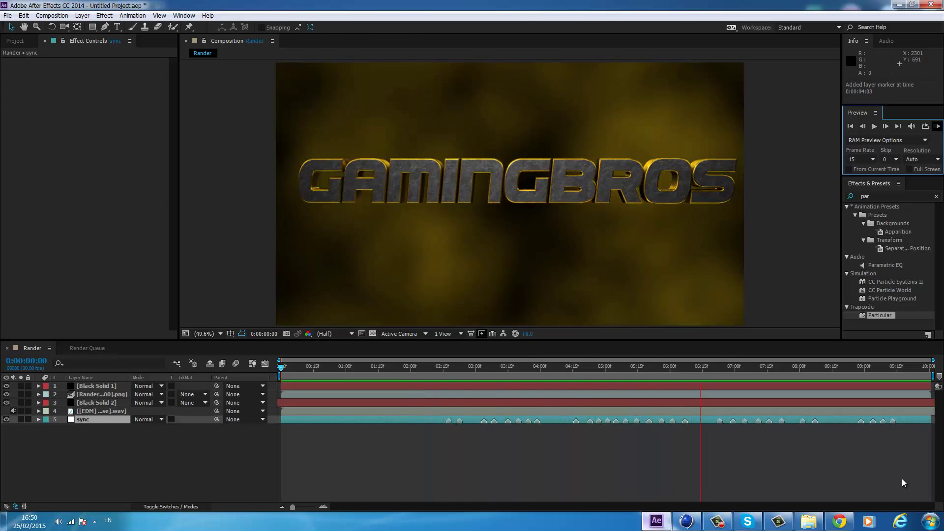
key("KP_Multiply")
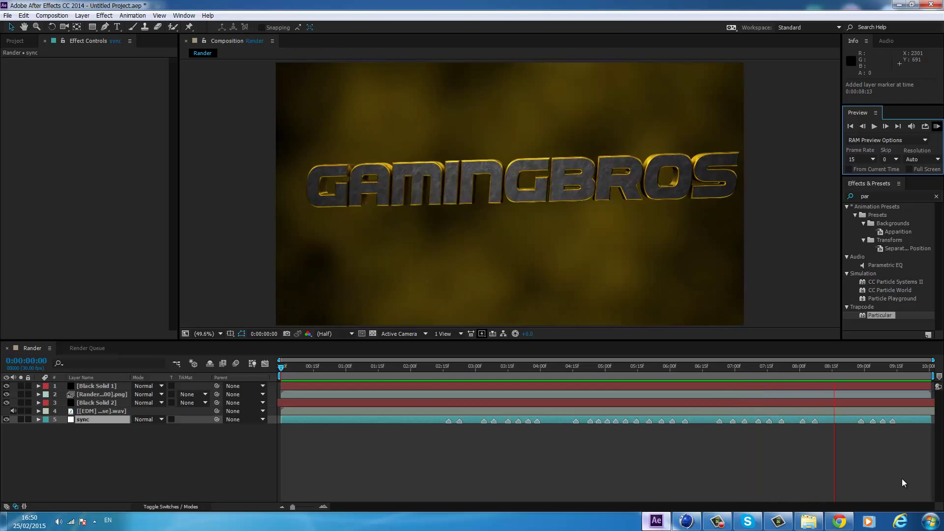
key("space")
- Shift the sync layer one frame earlier and expand the PNG sequence layer's properties
key("KP_5")
key("alt+Page_Up")
key("alt+Page_Up")
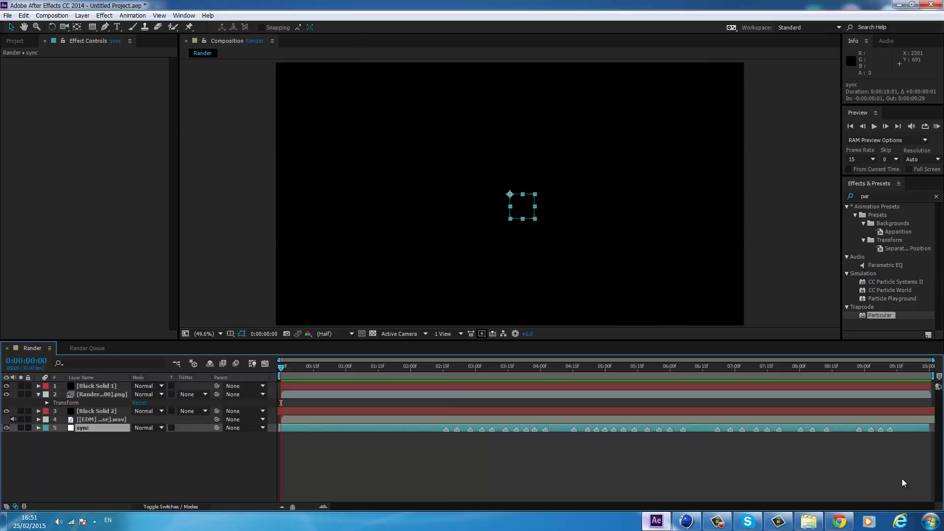
- Keyframe the PNG sequence's scale at 100% at 0:00:02:16 and 110% at 0:00:02:17, and copy both keyframes
key("k")
key("Page_Down")
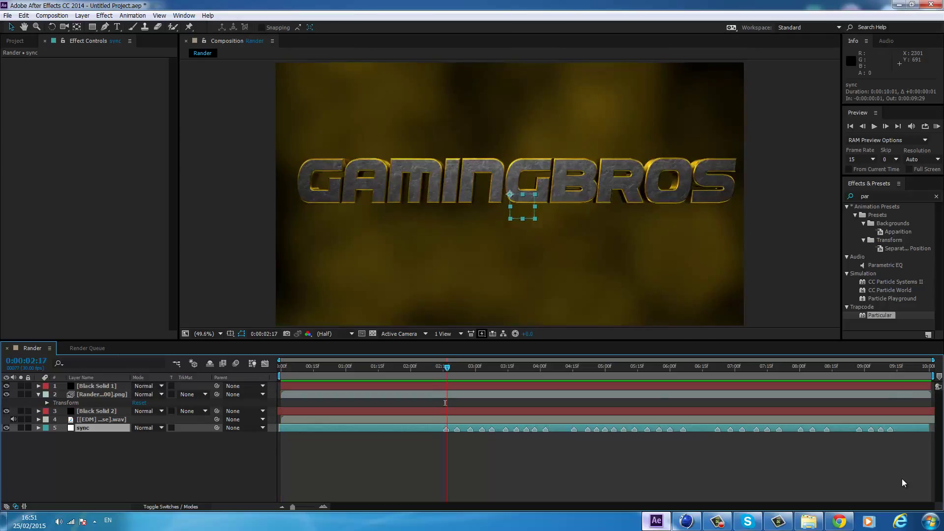
key("ctrl+Right")
key("Page_Up")
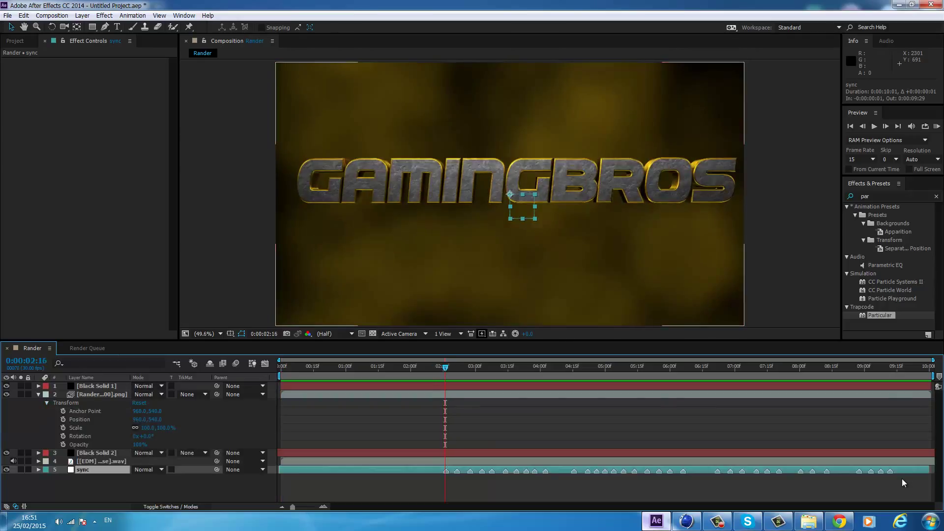
key("2")
key("Page_Down")
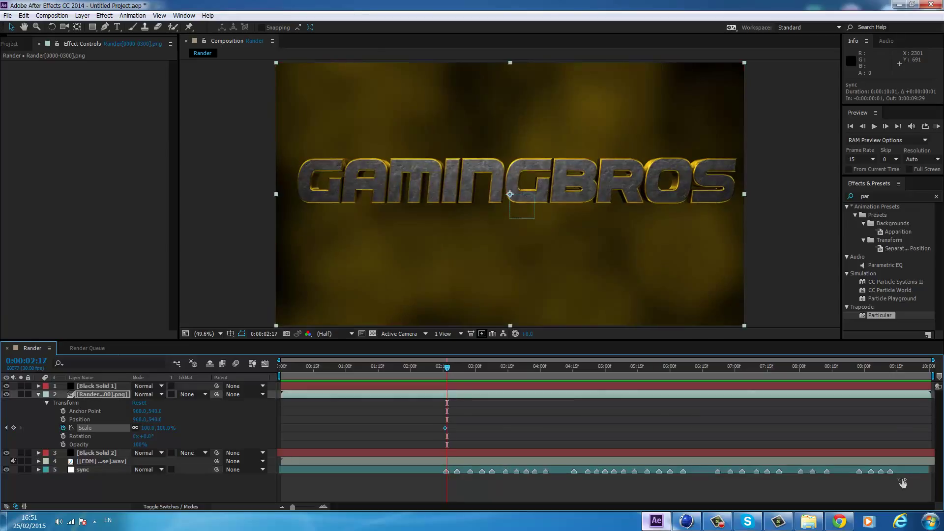
key("alt+KP_Add")
key("alt+KP_Add")
key("alt+KP_Add")
key("alt+KP_Add")
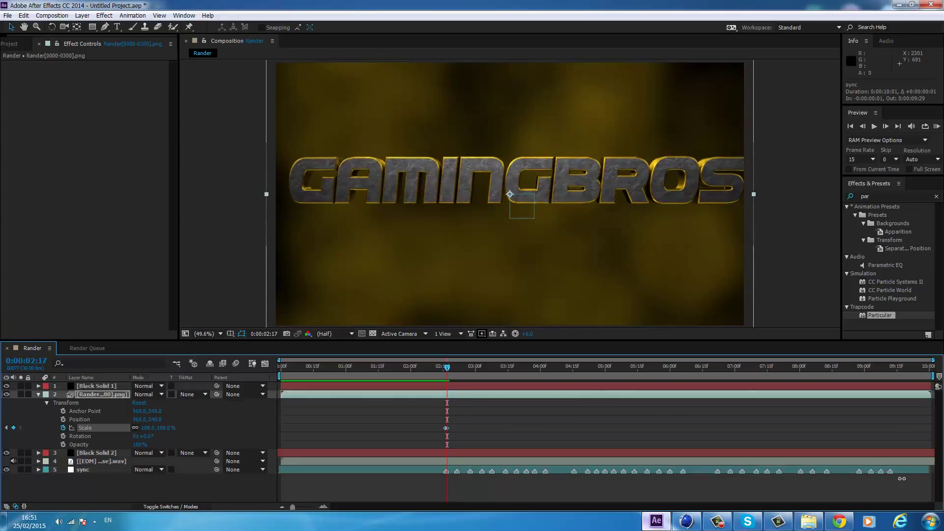
key("alt+KP_Add")
key("alt+KP_Add")
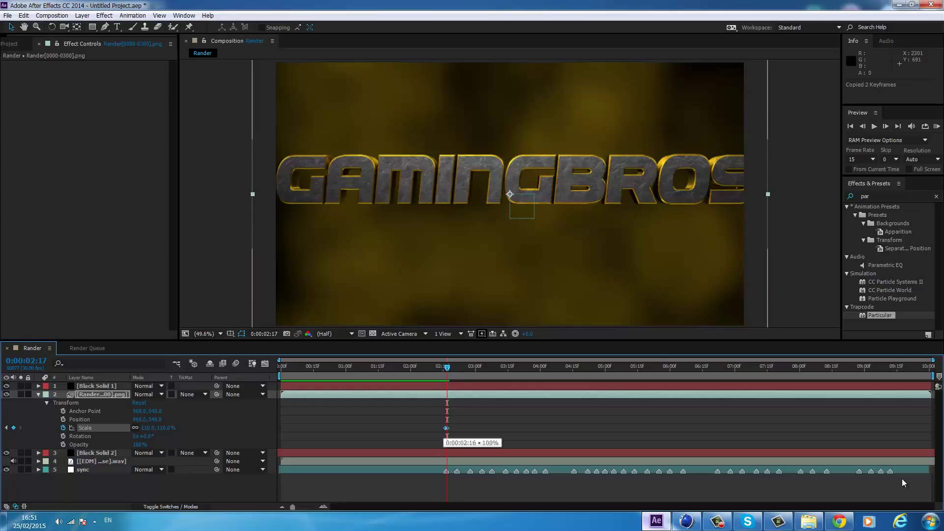
- Paste the copied scale keyframe pair onto the PNG sequence at the next beat marker following 0:00:02:17
key("Page_Down")
key("Page_Down")
key("Page_Down")
key("Page_Down")
key("Page_Down")
key("Page_Down")
key("Page_Up")
key("Page_Up")
key("ctrl+v")
- Paste the scale keyframe pair at the beat markers from about 0:00:02:28 up to the one before 0:00:03:14
key("Page_Down")
key("Page_Down")
key("Page_Down")
key("Page_Down")
key("Page_Down")
key("Page_Down")
key("Page_Down")
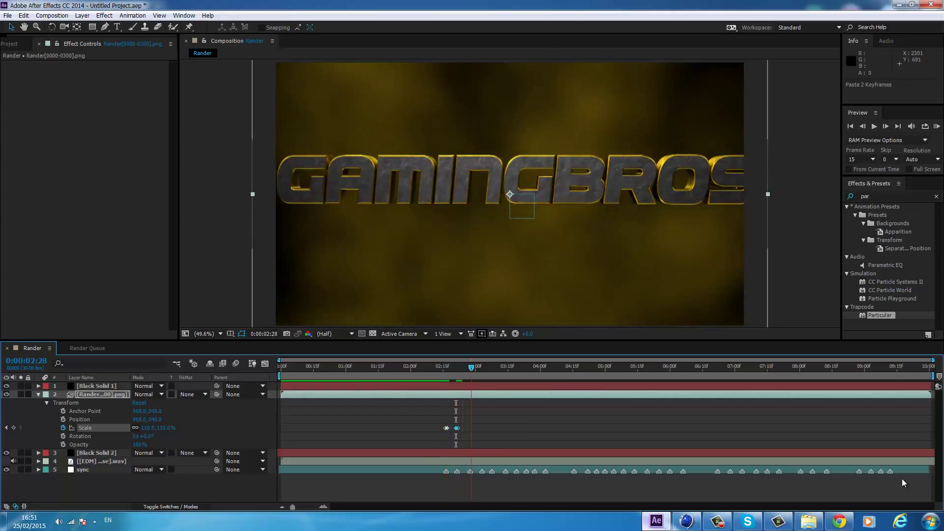
key("ctrl+v")
key("Page_Down")
key("Page_Down")
key("Page_Down")
key("Page_Down")
key("Page_Down")
key("Page_Down")
key("Page_Down")
key("Page_Down")
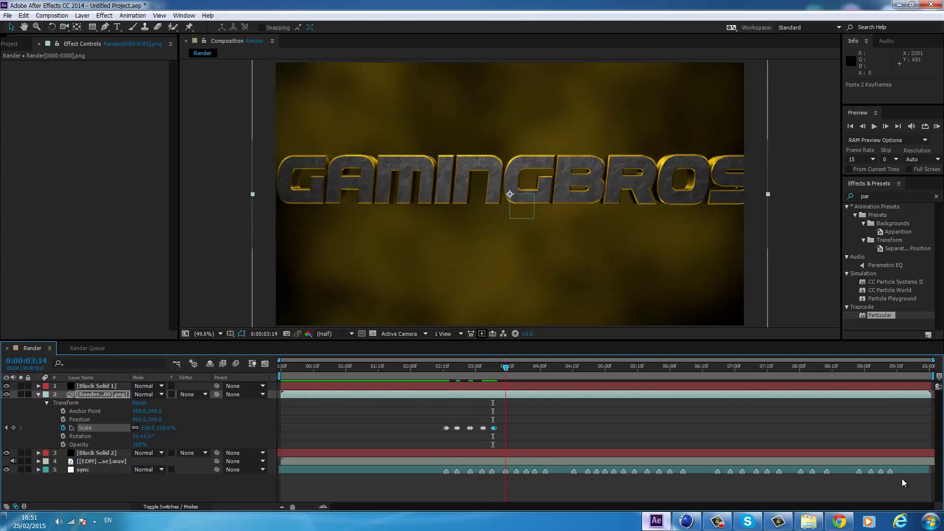
- Paste the scale keyframe pair at the three beat markers from 0:00:03:14 through 0:00:03:24
key("ctrl+v")
key("Page_Down")
key("Page_Down")
key("Page_Down")
key("Page_Down")
key("Page_Down")
key("Page_Down")
key("Page_Down")
key("Page_Down")
key("Page_Down")
key("Page_Down")
key("ctrl+v")
key("Page_Down")
key("Page_Down")
key("Page_Down")
key("Page_Down")
key("Page_Down")
key("ctrl+v")
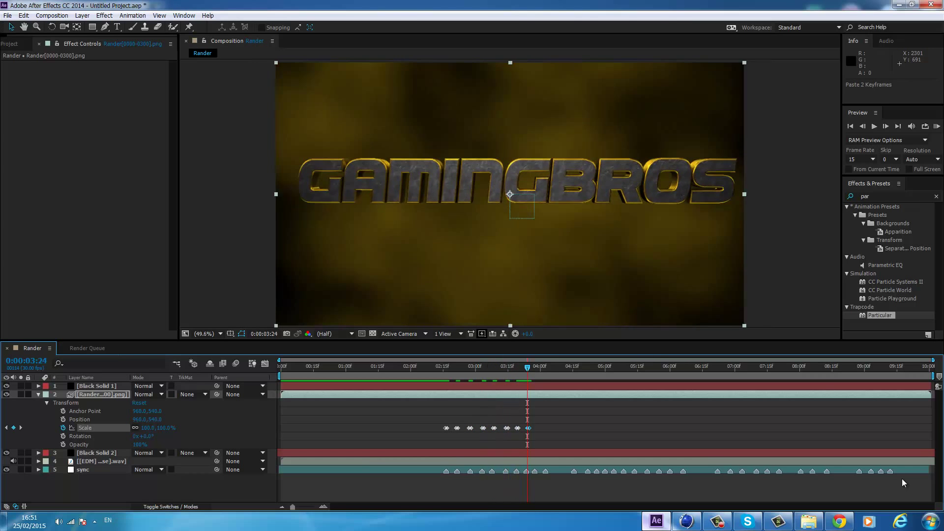
- Paste the scale keyframe pair at the two closely spaced beat markers following 0:00:03:24
key("Page_Down")
key("Page_Down")
key("Page_Down")
key("ctrl+v")
key("Page_Down")
key("Page_Down")
key("Page_Down")
key("ctrl+v")
- Skip the gap in the beat markers and paste the scale keyframe pair at the three markers between 0:00:04:14 and 0:00:04:26
key("Page_Down")
key("Page_Down")
key("Page_Down")
key("Page_Down")
key("Page_Down")
key("Page_Down")
key("Page_Down")
key("Page_Down")
key("Page_Down")
key("Page_Down")
key("Page_Down")
key("Page_Down")
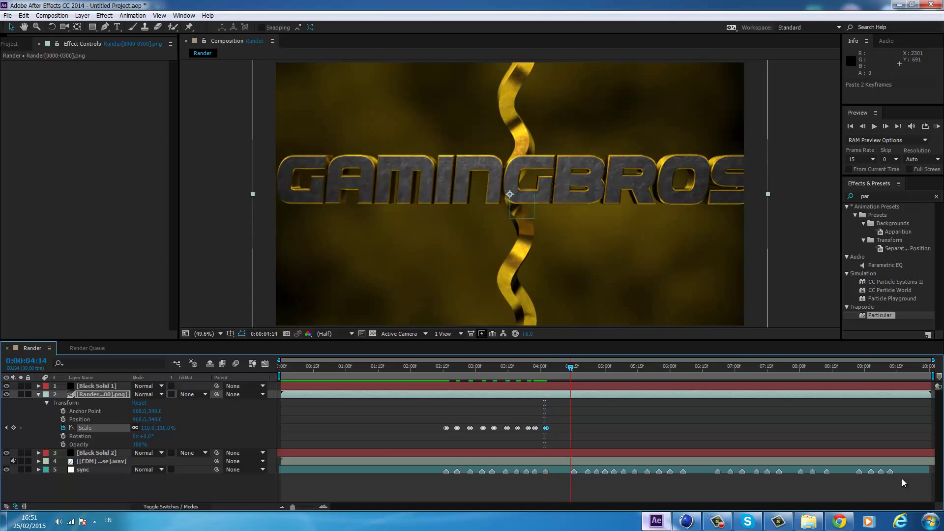
key("ctrl+v")
key("Page_Down")
key("Page_Down")
key("Page_Down")
key("Page_Down")
key("Page_Down")
key("Page_Down")
key("Page_Down")
key("ctrl+v")
key("Page_Down")
key("Page_Down")
key("Page_Down")
key("Page_Down")
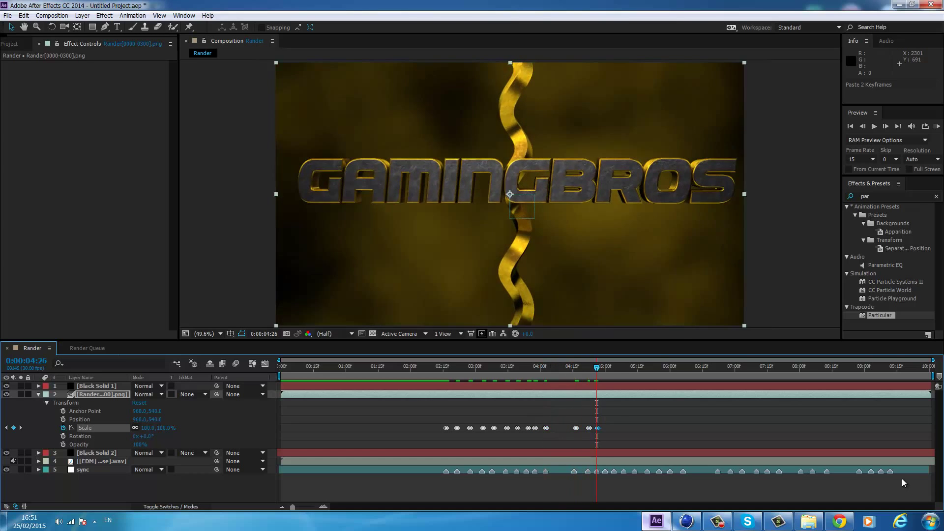
key("ctrl+v")
- Paste the scale keyframe pair at the two beat markers between 0:00:04:26 and 0:00:05:09
key("Page_Down")
key("Page_Down")
key("Page_Down")
key("Page_Down")
key("Page_Down")
key("ctrl+v")
key("Page_Down")
key("Page_Down")
key("Page_Down")
key("Page_Down")
key("ctrl+v")
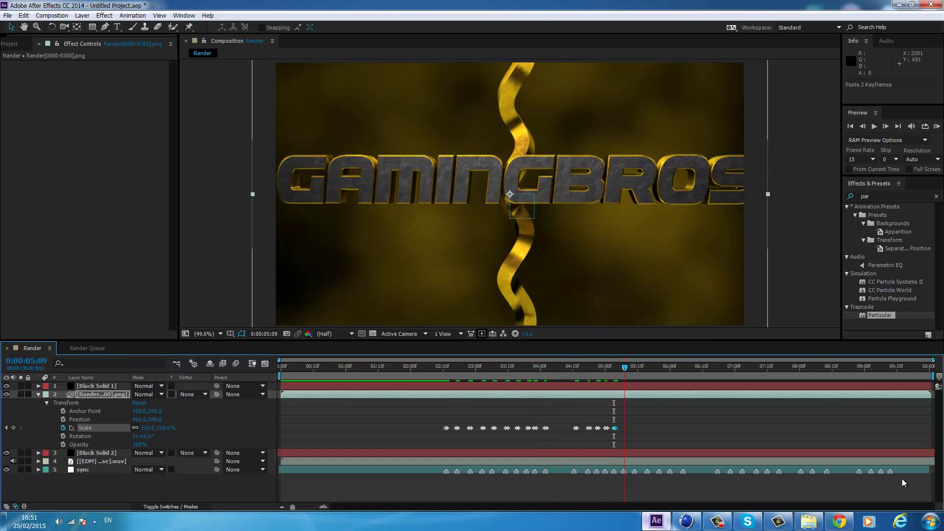
- Paste the scale keyframe pair at the three beat markers from 0:00:05:09 up to the one before 0:00:05:25
key("Page_Down")
key("Page_Down")
key("Page_Down")
key("Page_Down")
key("ctrl+v")
key("Page_Down")
key("Page_Down")
key("Page_Down")
key("Page_Down")
key("ctrl+v")
key("Page_Down")
key("Page_Down")
key("Page_Down")
key("Page_Down")
key("Page_Down")
key("Page_Down")
key("ctrl+v")
- Paste the scale keyframe pair at the three beat markers from 0:00:05:25 through 0:00:06:06
key("Page_Down")
key("Page_Down")
key("Page_Down")
key("Page_Down")
key("Page_Down")
key("Page_Down")
key("Page_Down")
key("Page_Down")
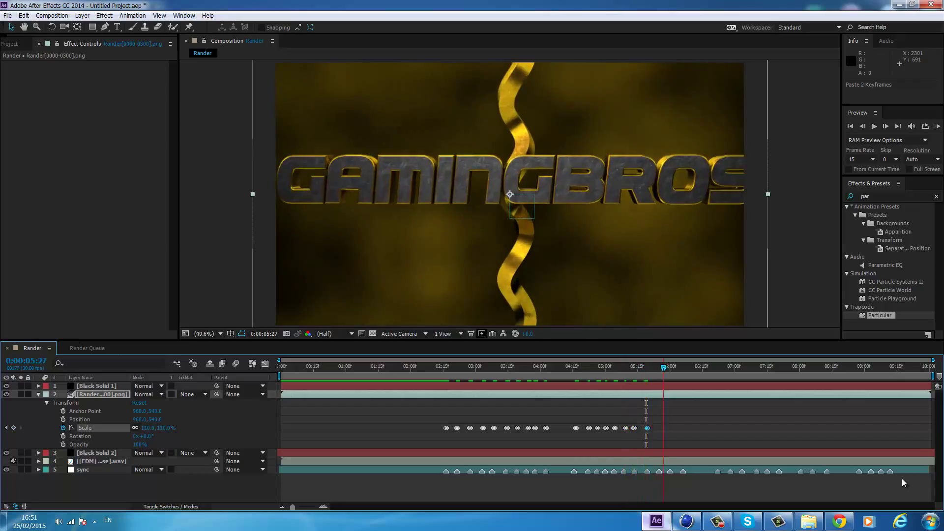
key("Page_Down")
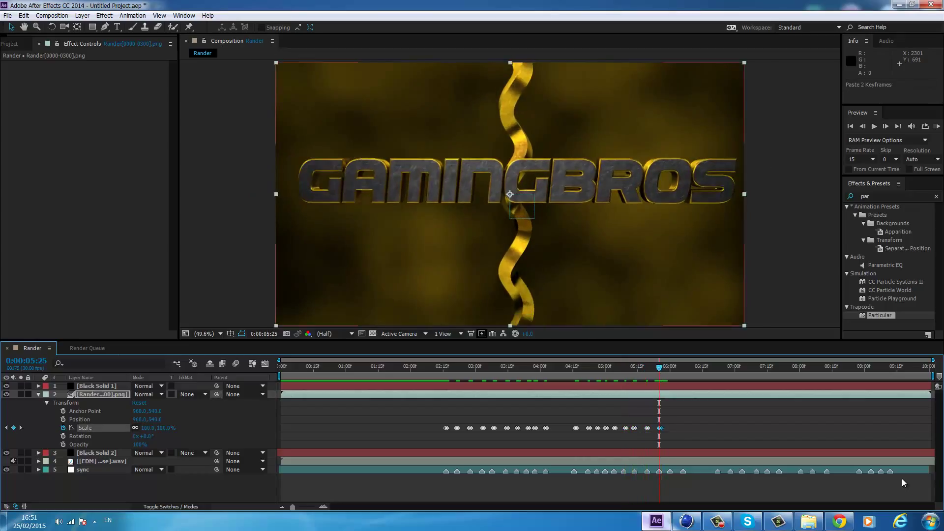
key("ctrl+v")
key("Page_Down")
key("Page_Down")
key("Page_Down")
key("Page_Down")
key("Page_Down")
key("Page_Down")
key("Page_Down")
key("ctrl+v")
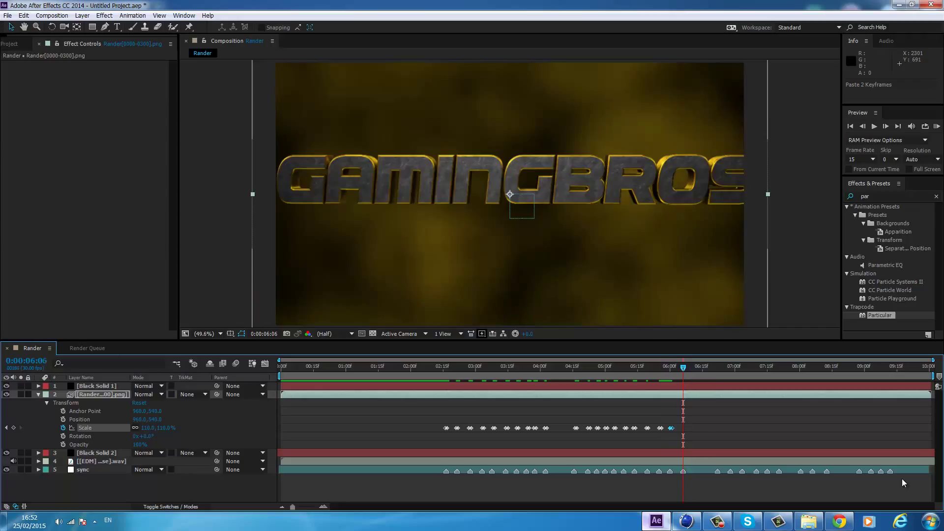
key("ctrl+v")
- Paste the scale keyframe pair at the 0:00:06:06 beat marker and at the next marker after the gap
key("Page_Down")
key("Page_Down")
key("Page_Down")
key("Page_Down")
key("Page_Down")
key("Page_Down")
key("Page_Down")
key("Page_Down")
key("Page_Down")
key("Page_Down")
key("Page_Down")
key("Page_Down")
key("Page_Down")
key("Page_Down")
key("Page_Down")
key("Page_Down")
key("ctrl+v")
- Paste the scale keyframe pair at the five beat markers from 0:00:06:28 up to the one before 0:00:08:01
key("Page_Down")
key("Page_Down")
key("Page_Down")
key("Page_Down")
key("Page_Down")
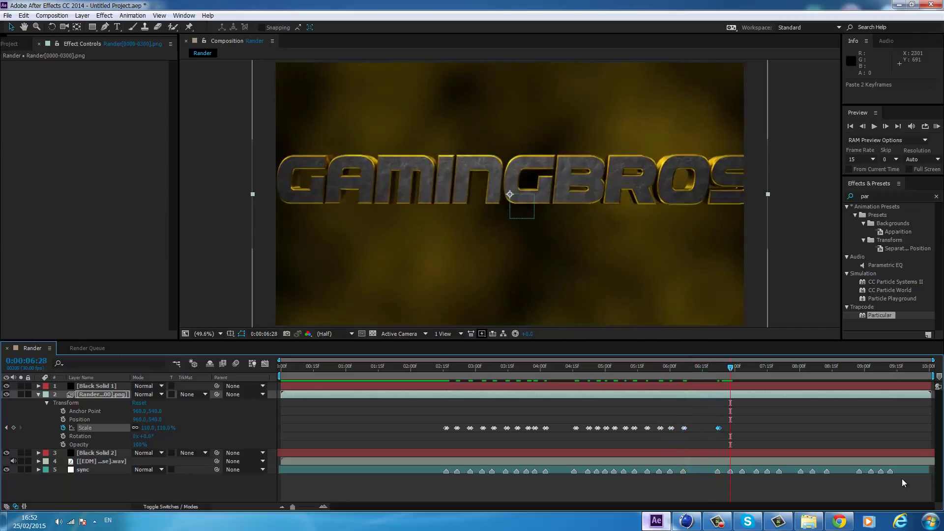
key("ctrl+v")
key("Page_Down")
key("Page_Down")
key("Page_Down")
key("Page_Down")
key("Page_Down")
key("Page_Down")
key("Page_Down")
key("ctrl+v")
- Paste the scale keyframe pair onto the rendered text layer at the beat marker at 0:00:08:00
key("Page_Down")
key("Page_Down")
key("Page_Down")
key("Page_Down")
key("Page_Down")
key("Page_Down")
key("Page_Down")
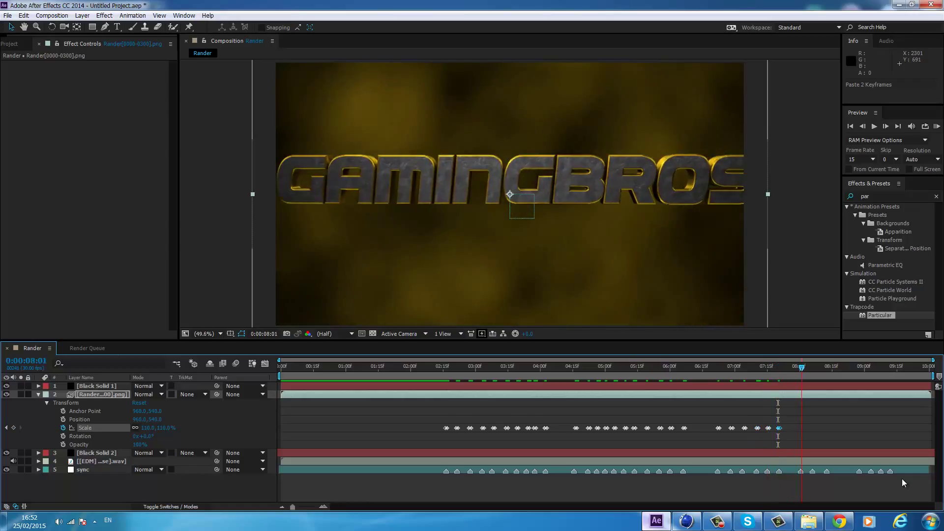
key("ctrl+Up")
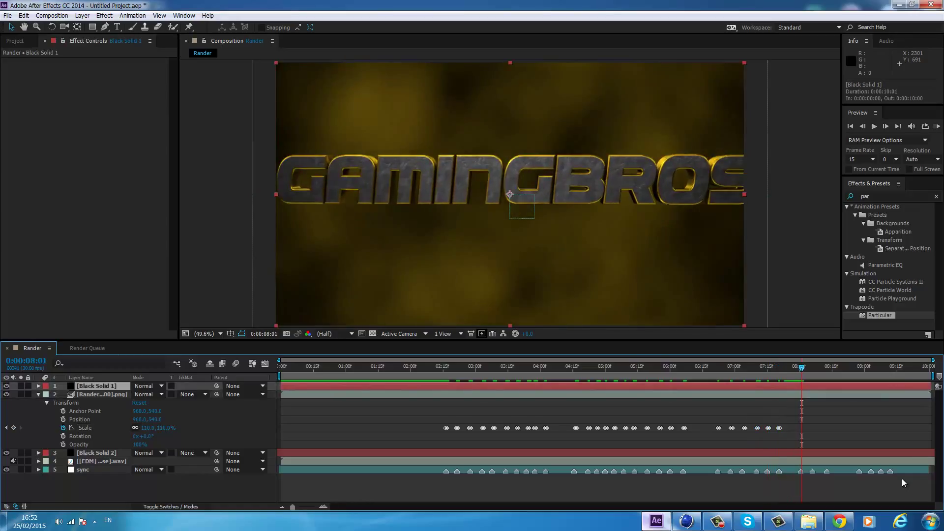
key("ctrl+Down")
key("ctrl+v")
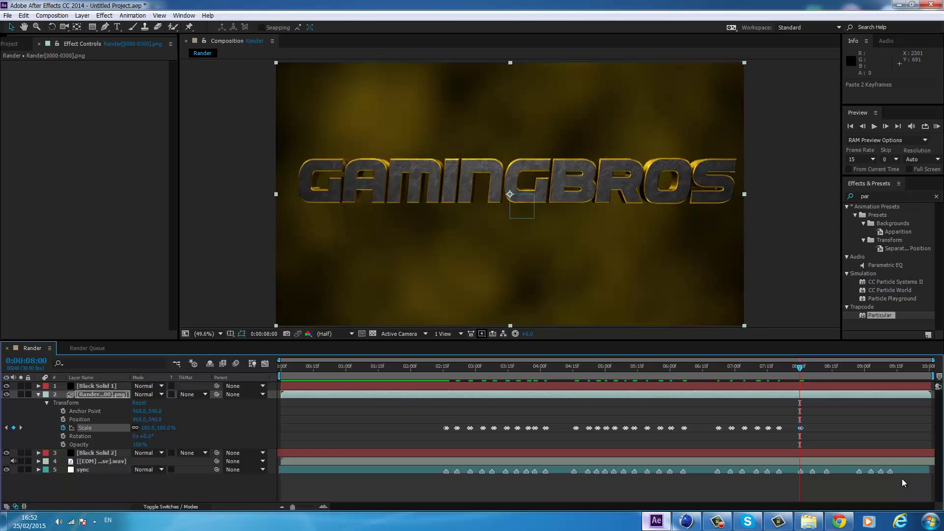
key("ctrl+v")
- Paste the scale keyframe pair at the three beat markers following 0:00:08:00, ending with the one at 0:00:08:28
key("Page_Down")
key("Page_Down")
key("Page_Down")
key("Page_Down")
key("Page_Down")
key("Page_Down")
key("Page_Down")
key("Page_Down")
key("Page_Down")
key("Page_Down")
key("Page_Down")
key("Page_Down")
key("Page_Down")
key("Page_Down")
key("Page_Down")
key("Page_Down")
key("Page_Down")
key("Page_Down")
key("Page_Down")
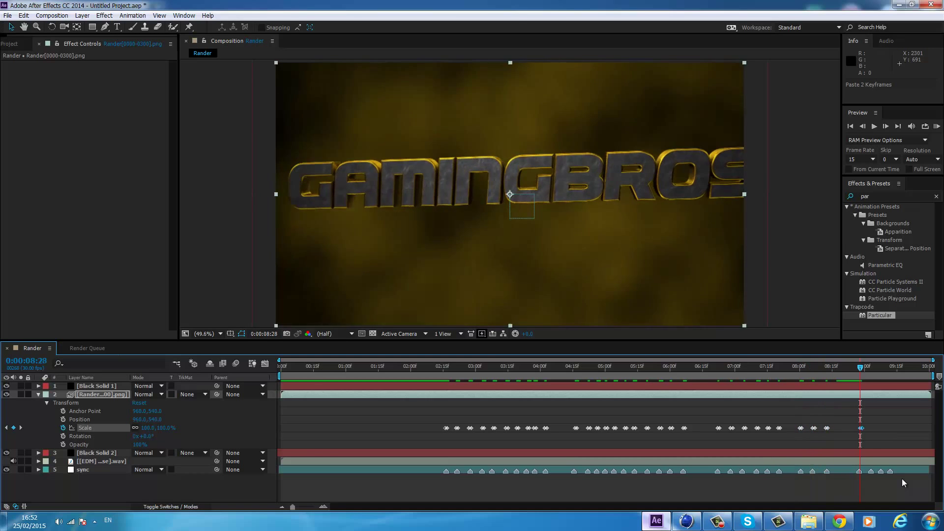
- Paste the scale keyframe pair at the last three beat markers, ending at 0:00:09:12
key("Page_Down")
key("Page_Down")
key("Page_Down")
key("Page_Down")
key("Page_Down")
key("Page_Down")
key("Page_Down")
key("Page_Down")
key("Page_Down")
key("Page_Down")
key("ctrl+v")
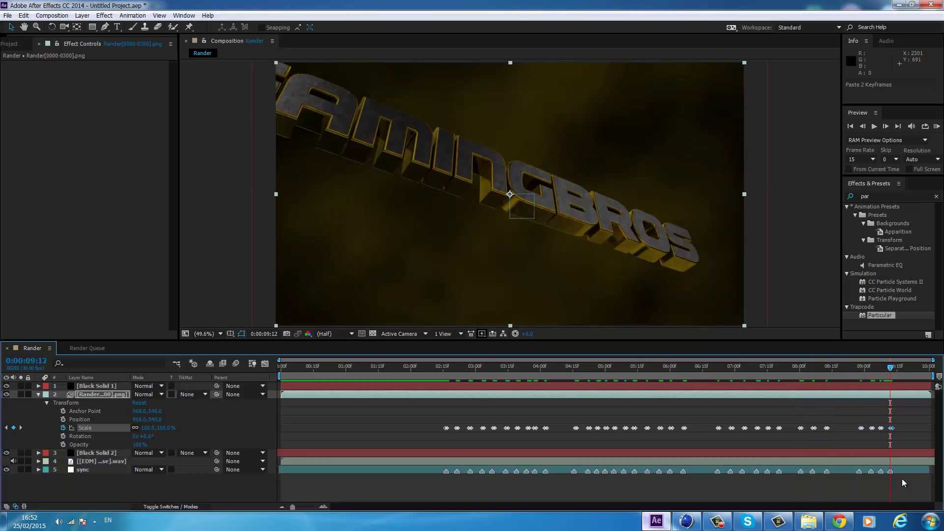
- Play a RAM preview of the beat-synced scaling, set the preview frame rate to 30 and play it again
key("KP_0")
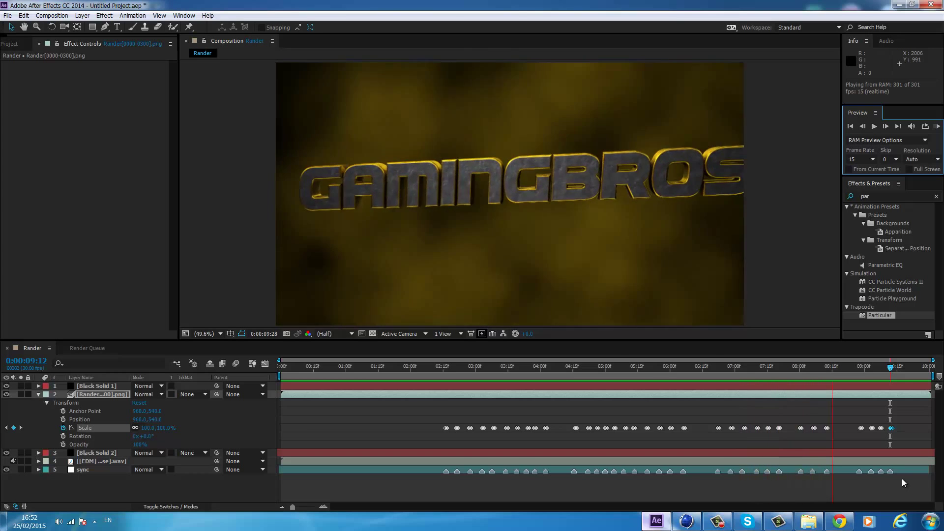
key("space")
left_click(862, 159)
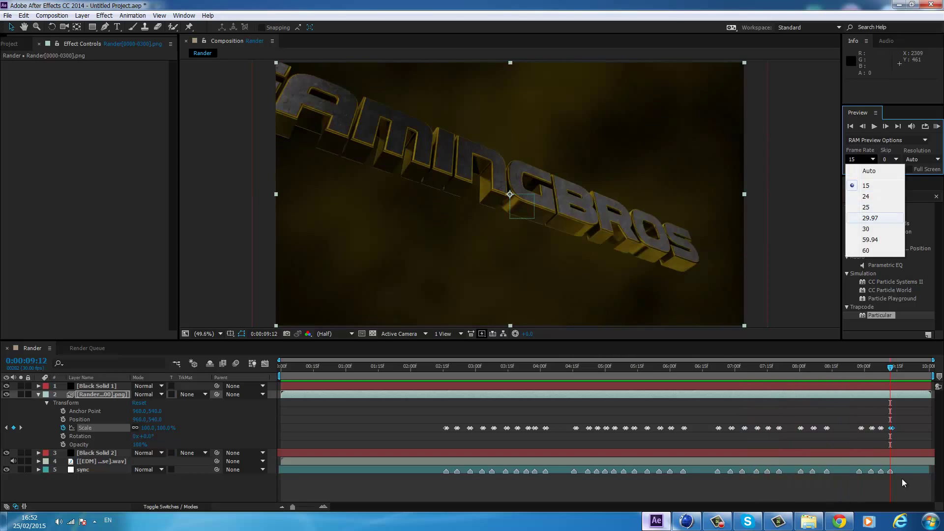
left_click(871, 228)
key("KP_0")
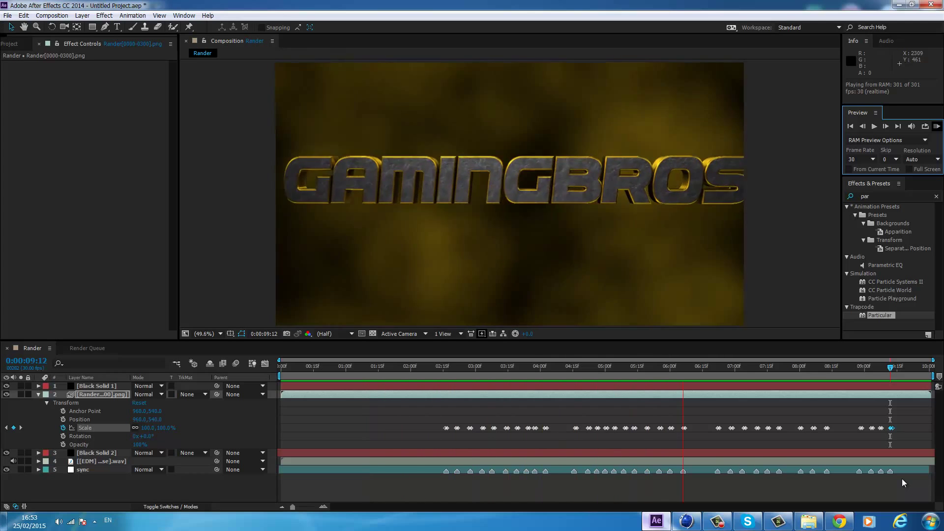
key("space")
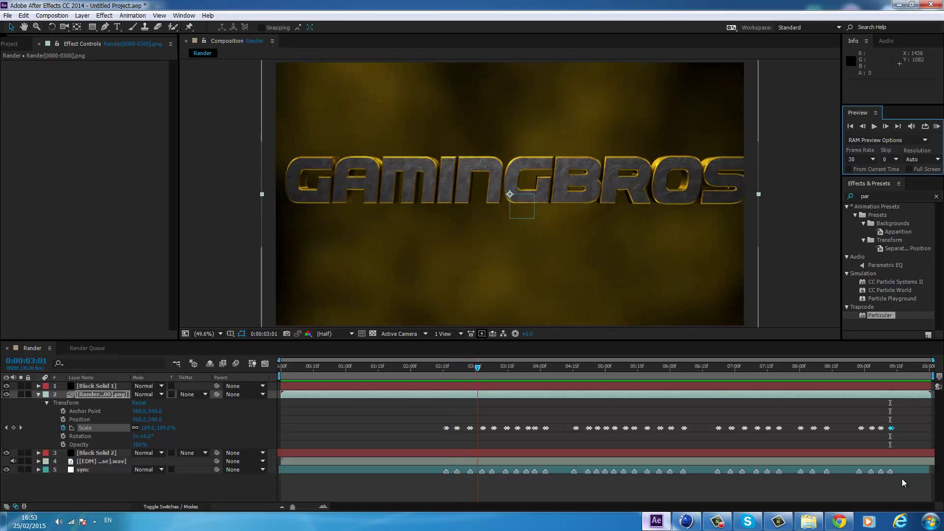
key("space")
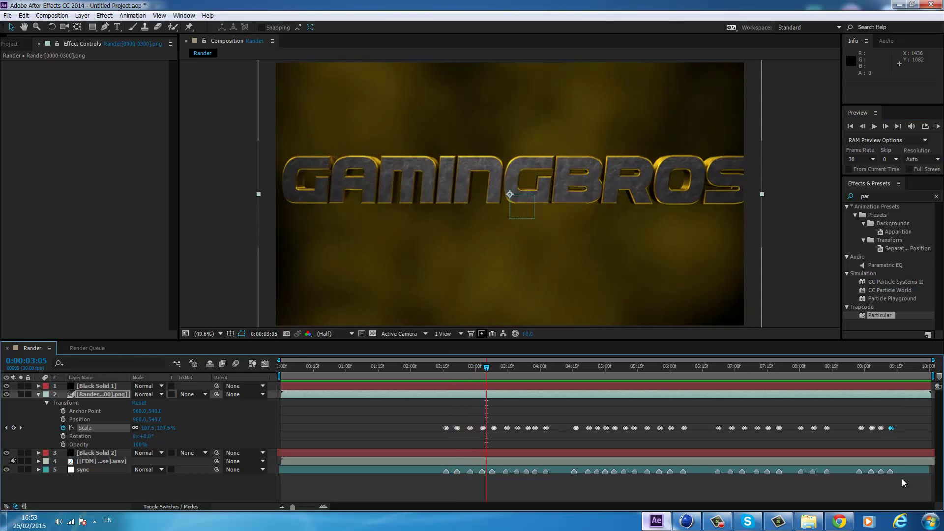
- Add a null object named wave and place it at the bottom of the layer stack
key("u")
key("ctrl+alt+shift+y")
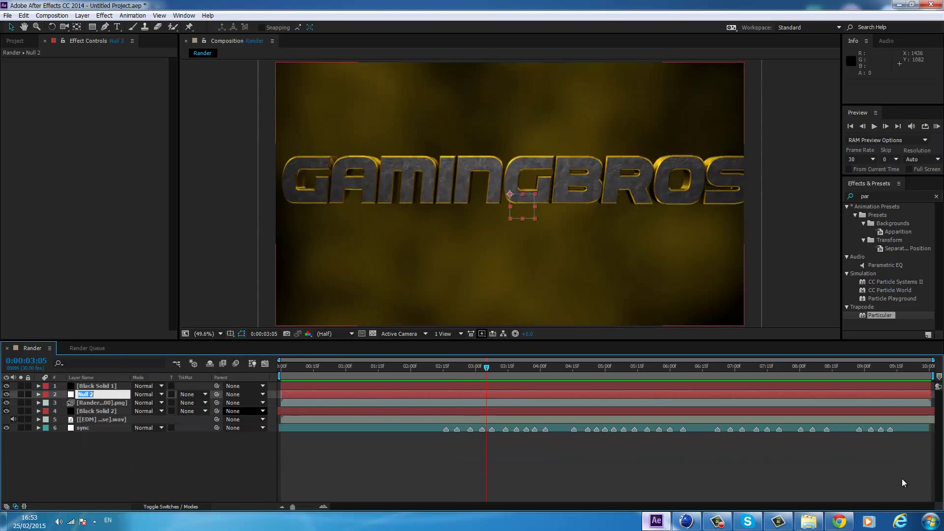
key("Return")
key("ctrl+shift+bracketleft")
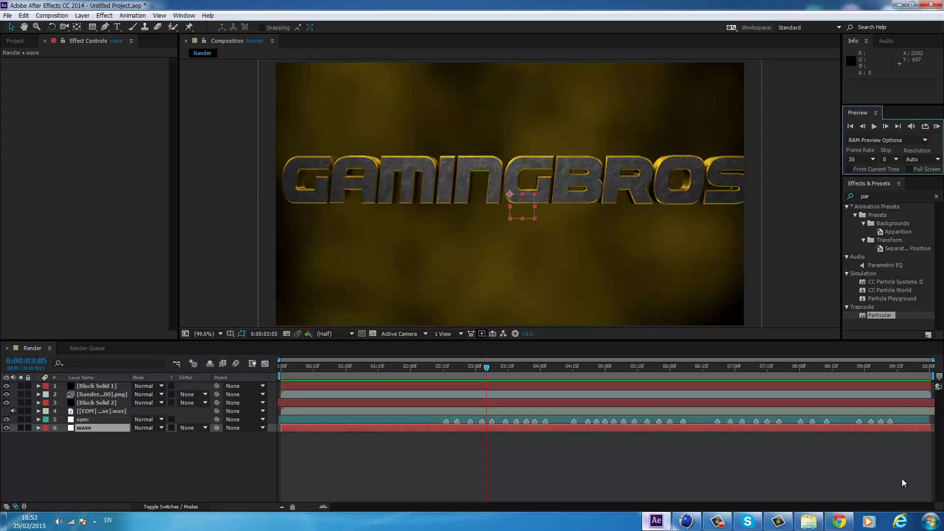
- Add four markers to the wave layer in time with the music during playback, the first at 0:00:01:25 and the third at 0:00:06:12
key("KP_Multiply")
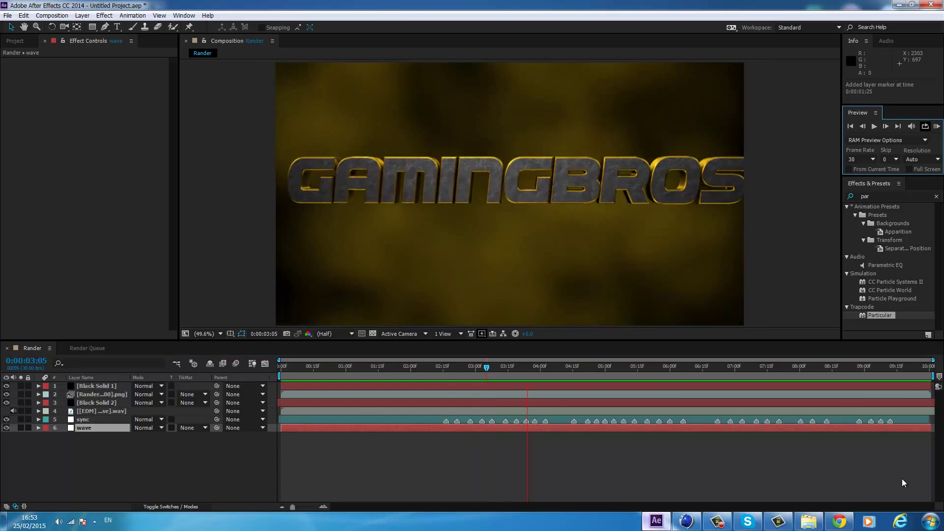
key("KP_Multiply")
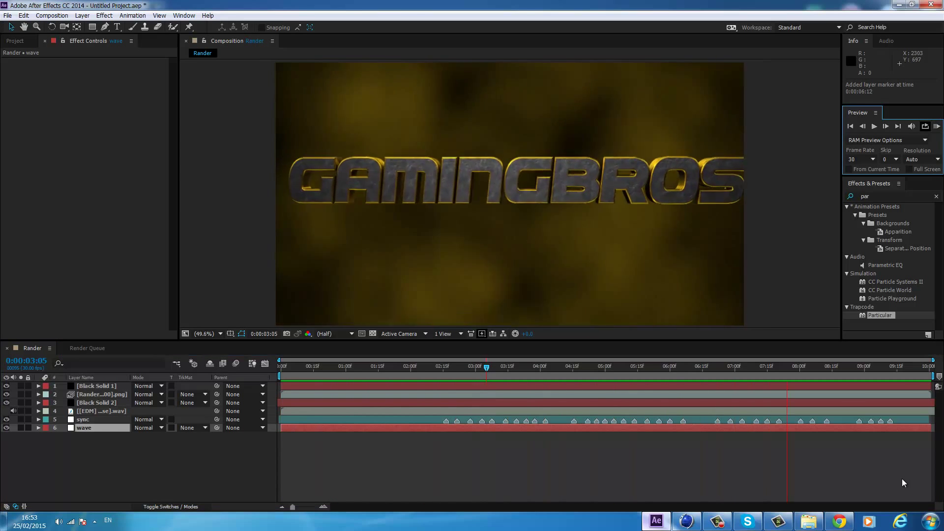
key("KP_Multiply")
key("space")
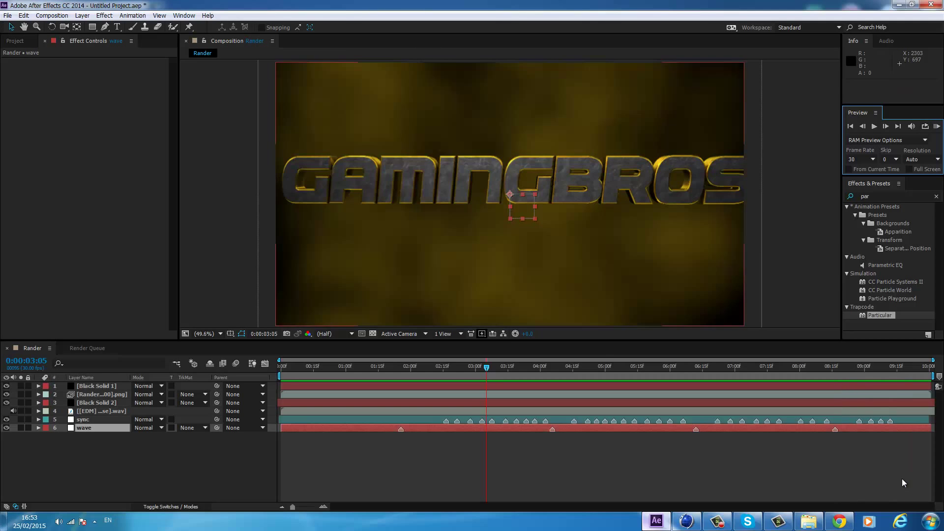
- Search the effects for wave and add a topmost adjustment layer trimmed to about 13 frames, starting at the first wave marker
type("wave")
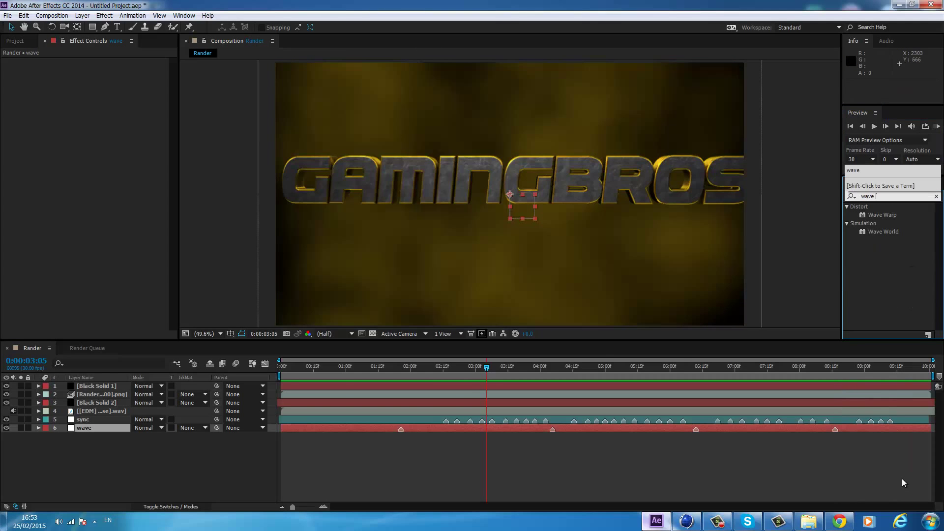
right_click(215, 477)
mouse_move(278, 372)
left_click(383, 451)
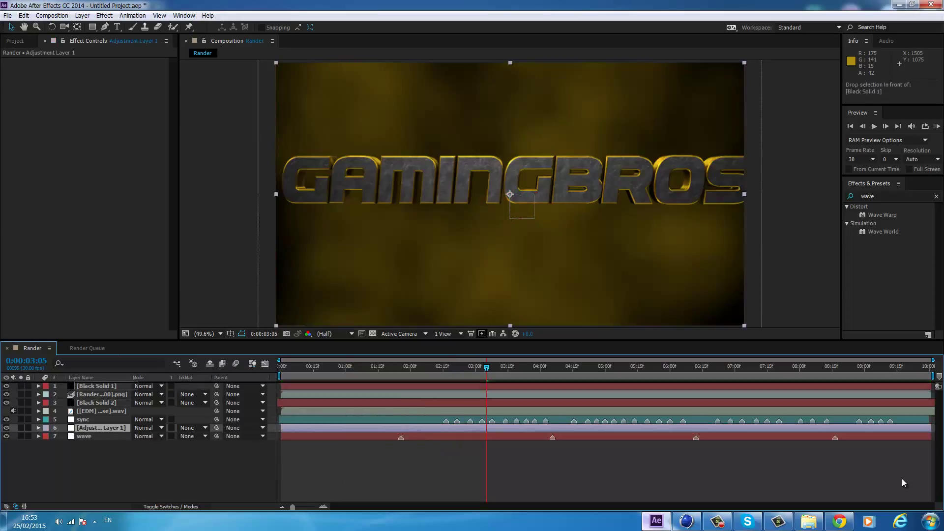
key("ctrl+shift+bracketright")
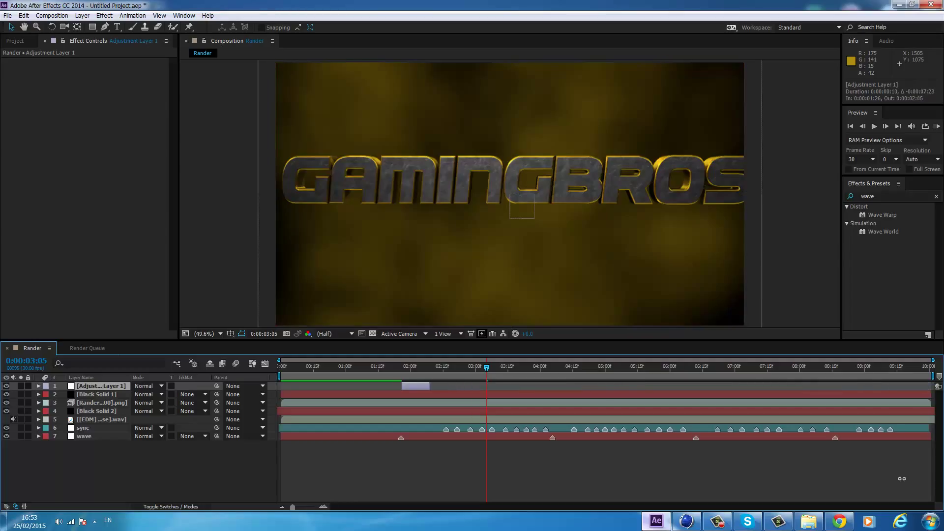
- Apply Wave Warp to the adjustment layer, set its wave type to Sawtooth and preview the distortion
mouse_move(882, 215)
left_mouse_down()
mouse_move(414, 374)
mouse_move(414, 386)
left_mouse_up()
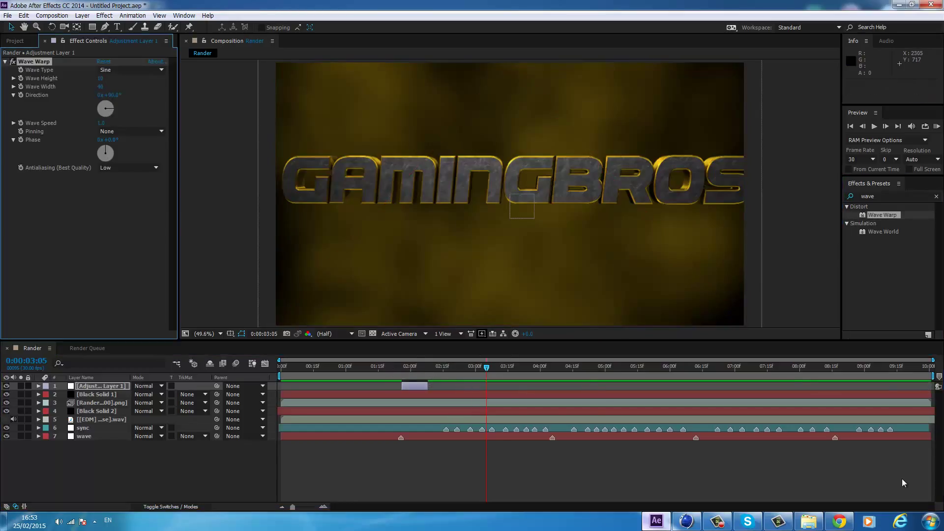
left_click(417, 366)
left_click(130, 69)
left_click(127, 113)
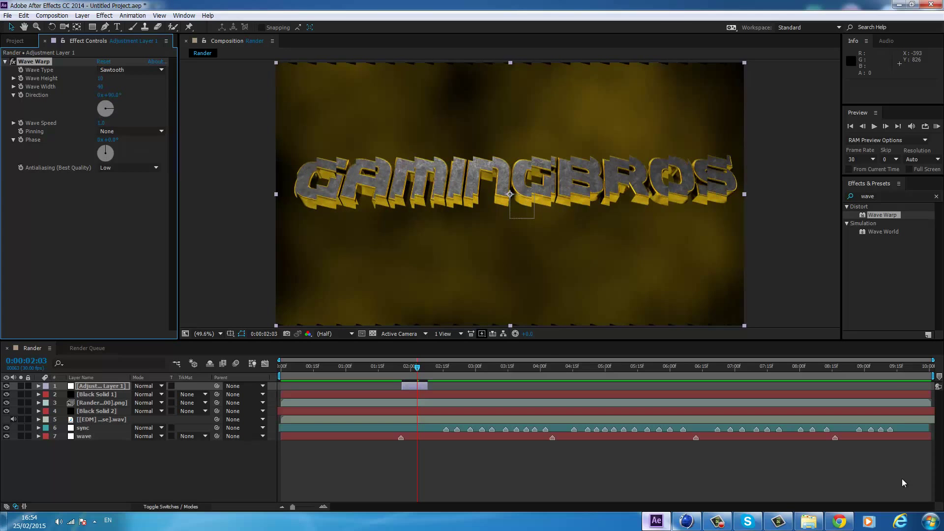
key("space")
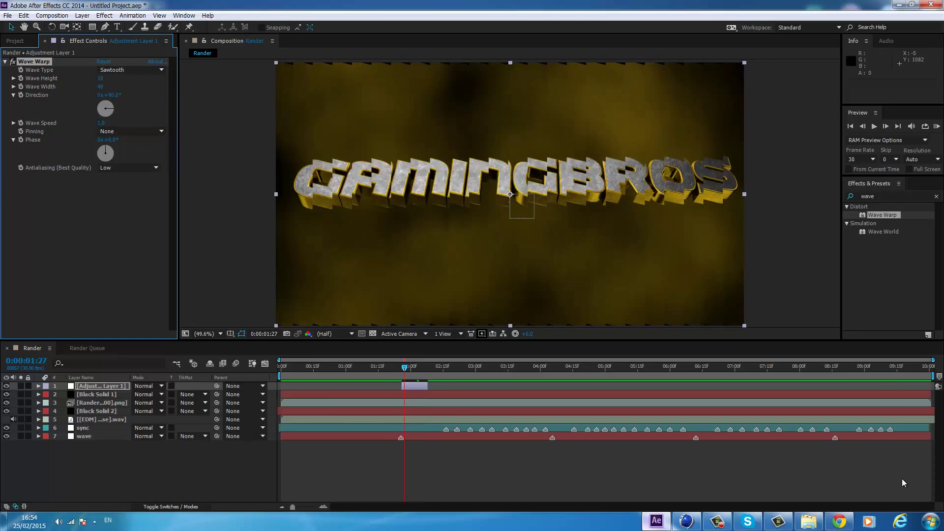
left_click(903, 483)
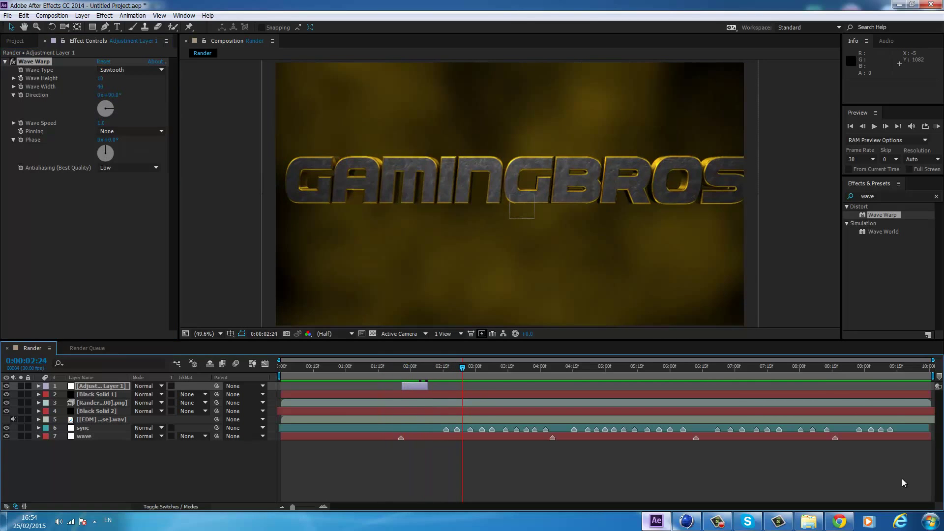
- Paste three copies of the Wave Warp adjustment layer, place them at the remaining wave markers and preview the composition
key("ctrl+v")
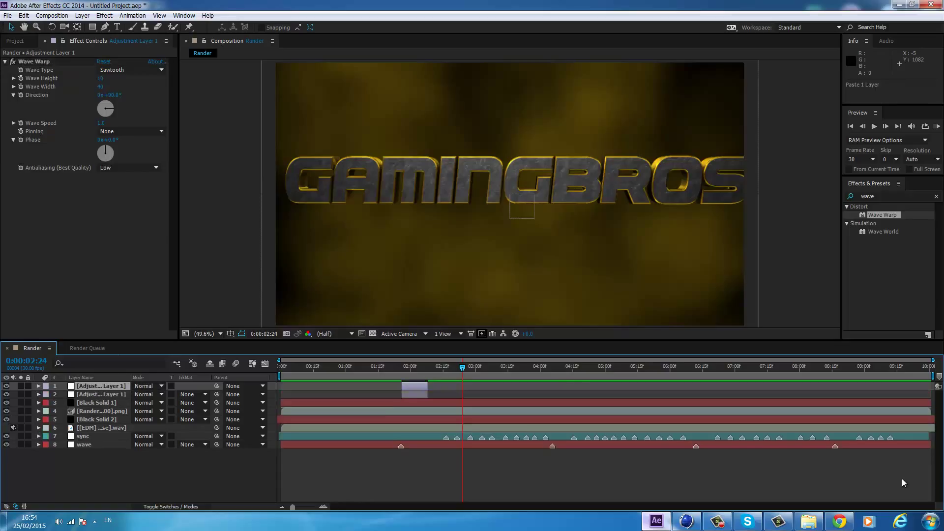
key("ctrl+v")
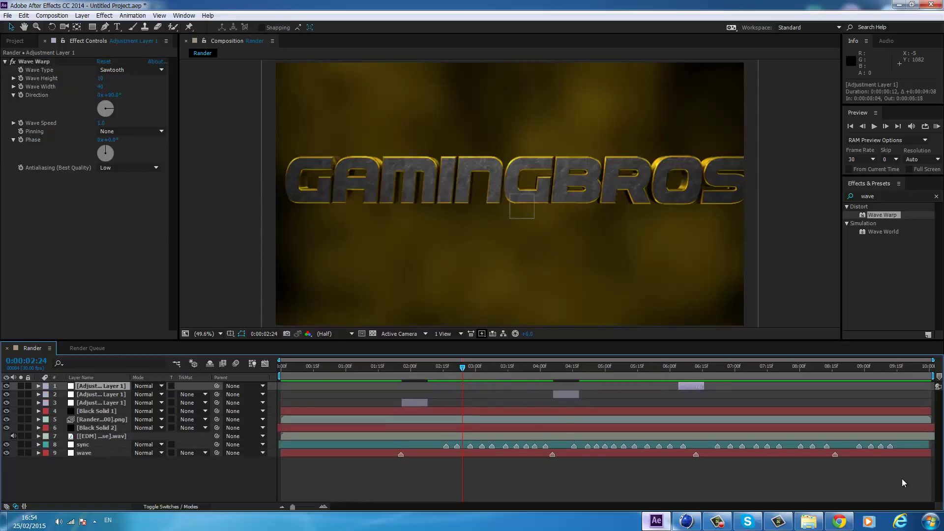
key("ctrl+v")
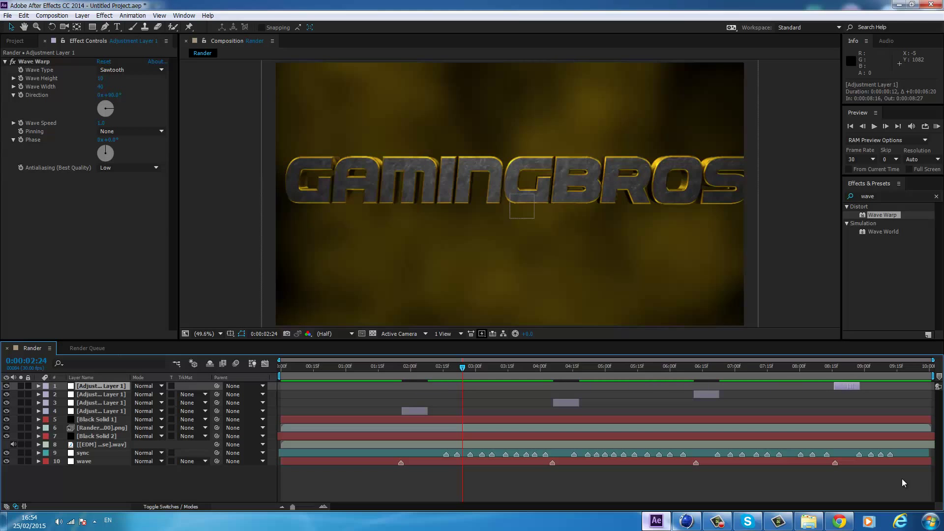
key("KP_0")
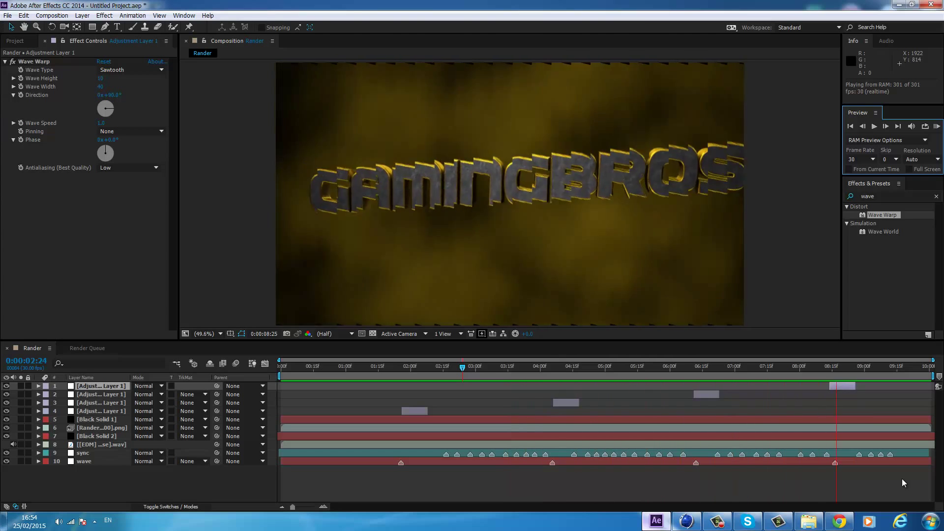
key("space")
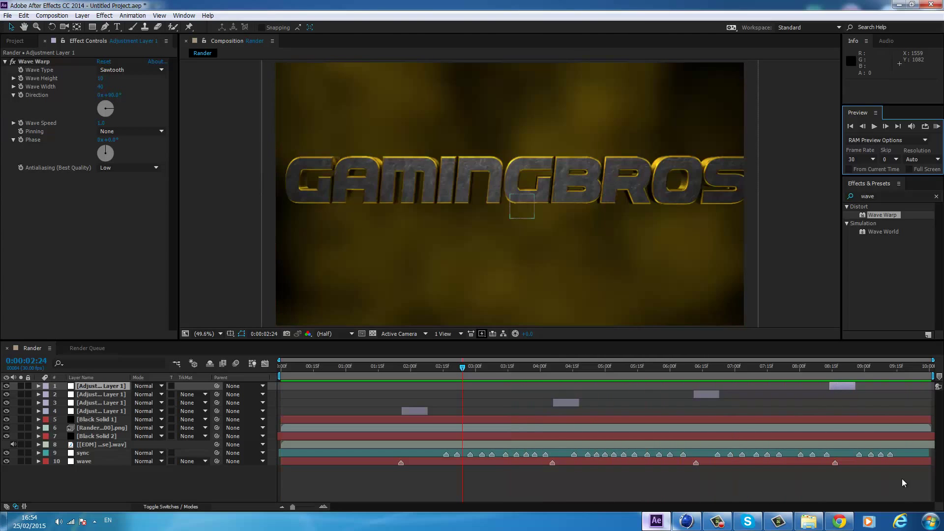
- Copy all scale keyframes of the rendered text layer and expand the properties of Black Solid 2
left_click(38, 428)
left_click_drag(397, 446, 916, 471)
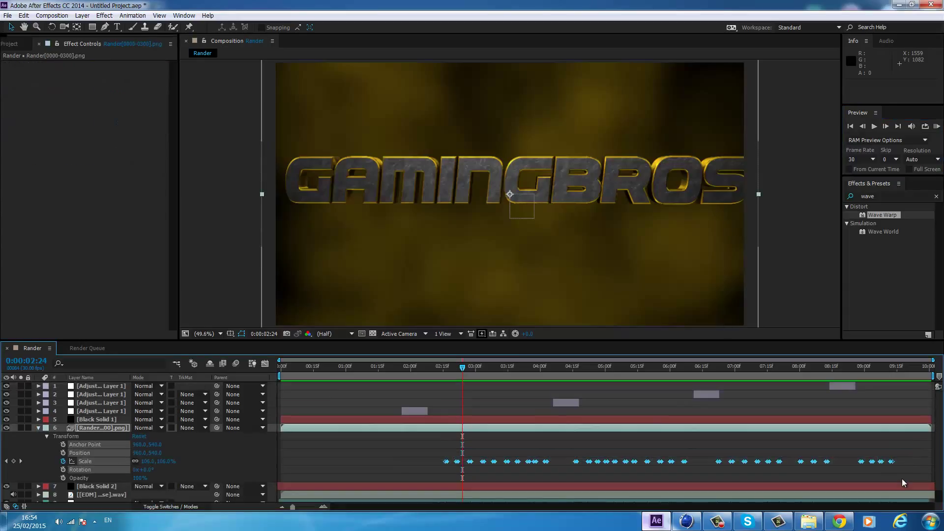
key("ctrl+grave")
key("KP_7")
key("ctrl+grave")
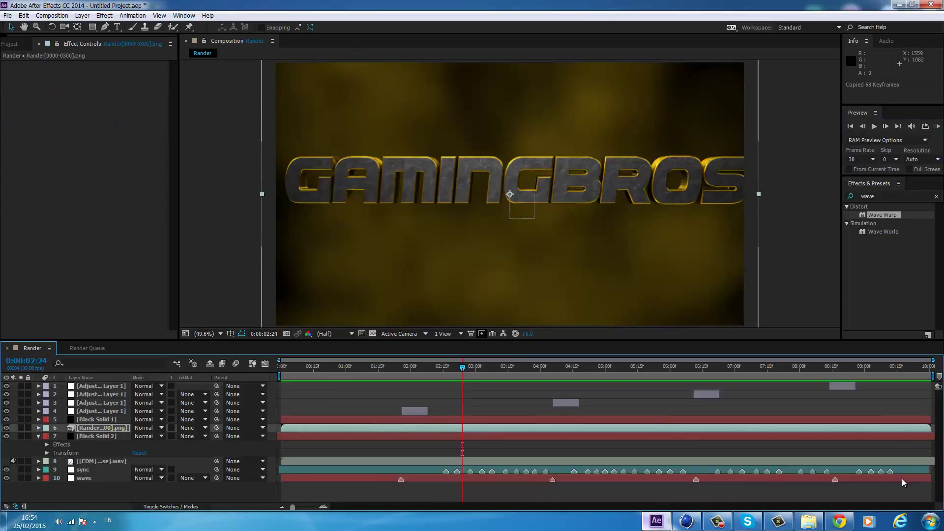
- Paste the copied scale keyframes onto Black Solid 2 starting at 0:00:02:16 and preview the result
key("ctrl+grave")
left_click_drag(462, 367, 411, 367)
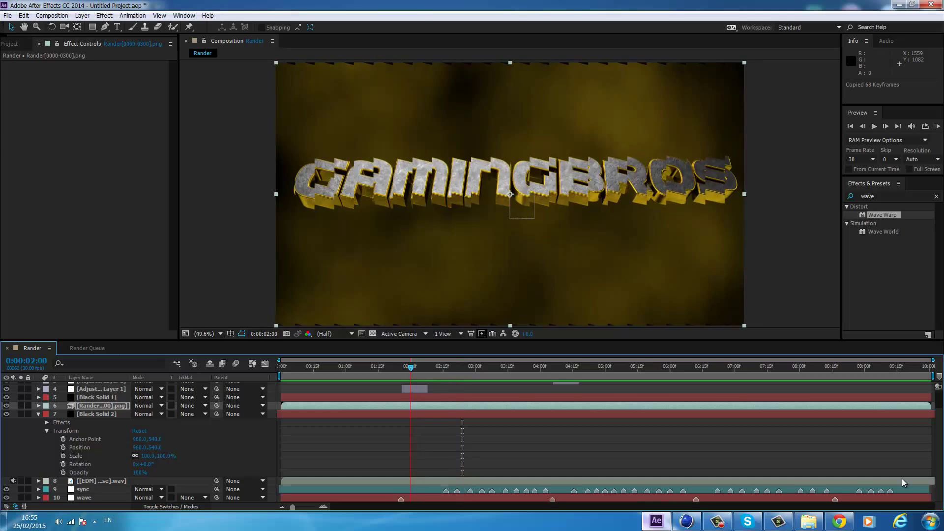
key("space")
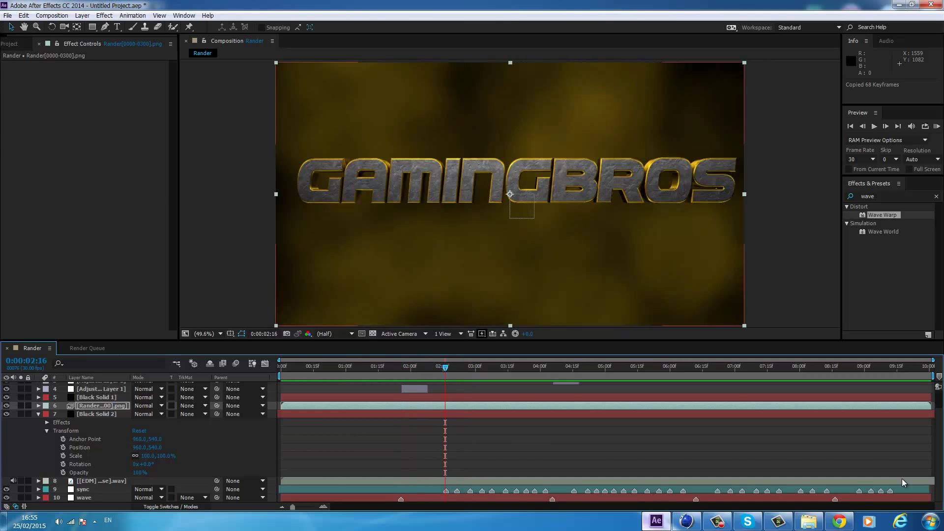
key("ctrl+Down")
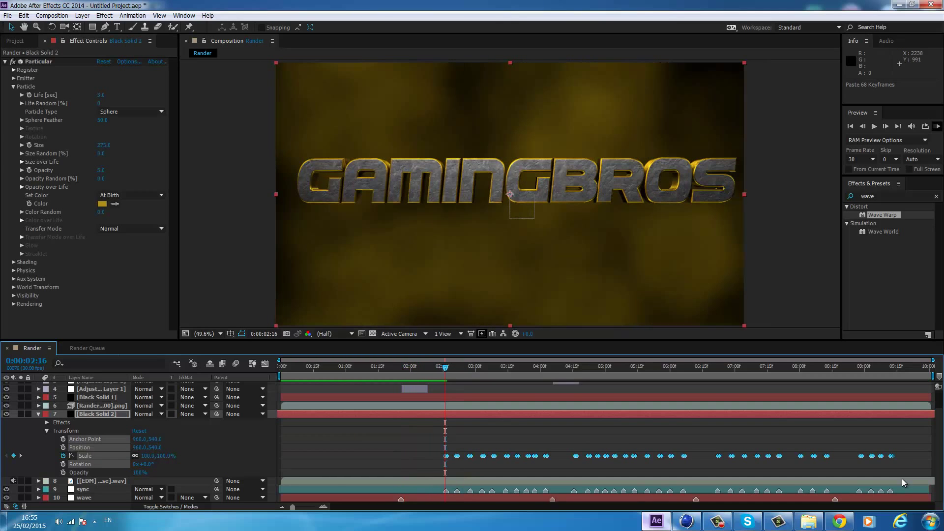
key("ctrl+grave")
key("KP_0")
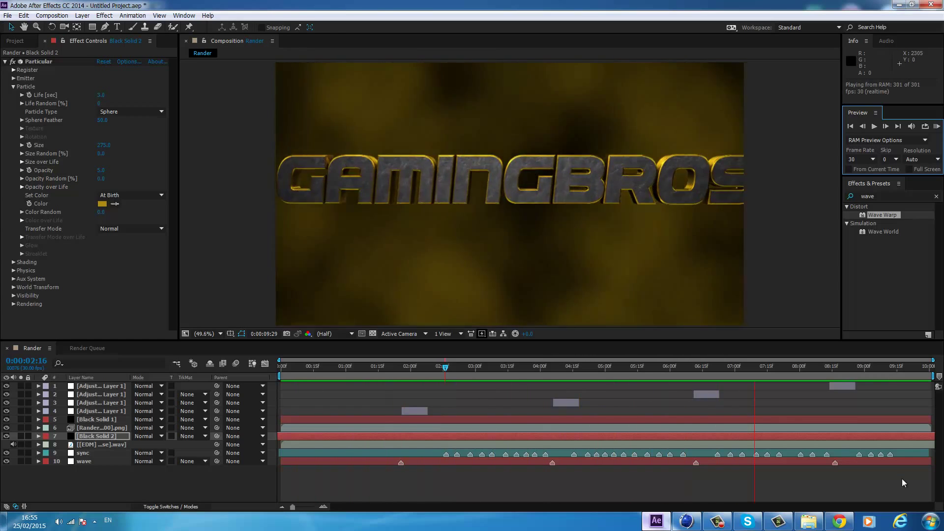
key("space")
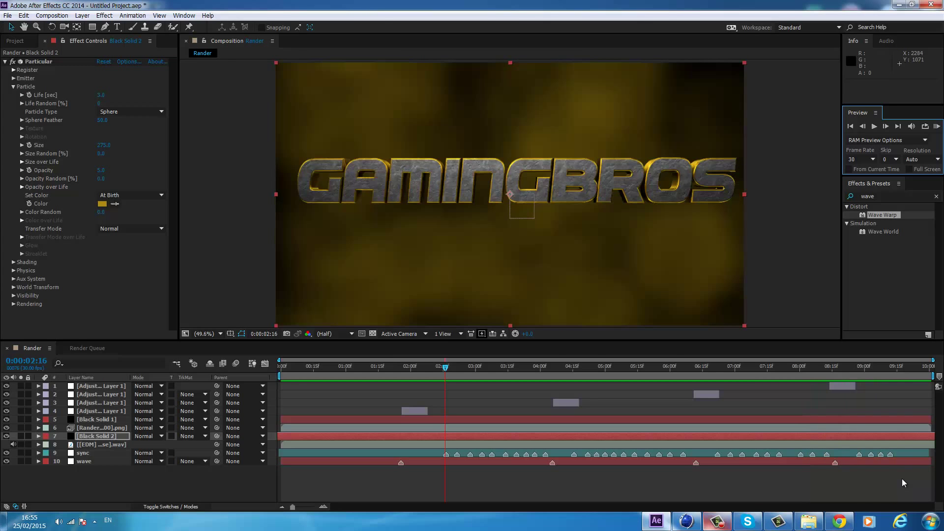
- Add the composition to the render queue with QuickTime output and name the output file GamingBros
key("alt+c")
key("Return")
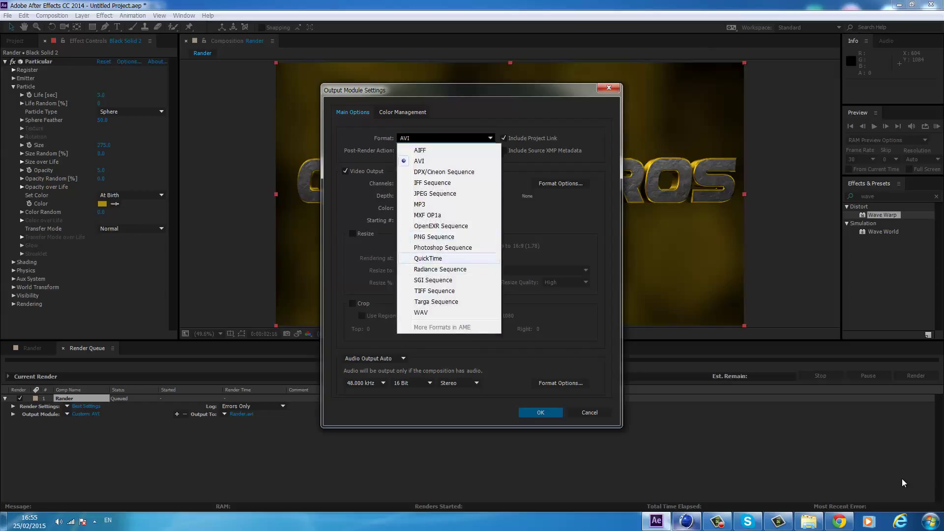
key("Return")
key("Return")
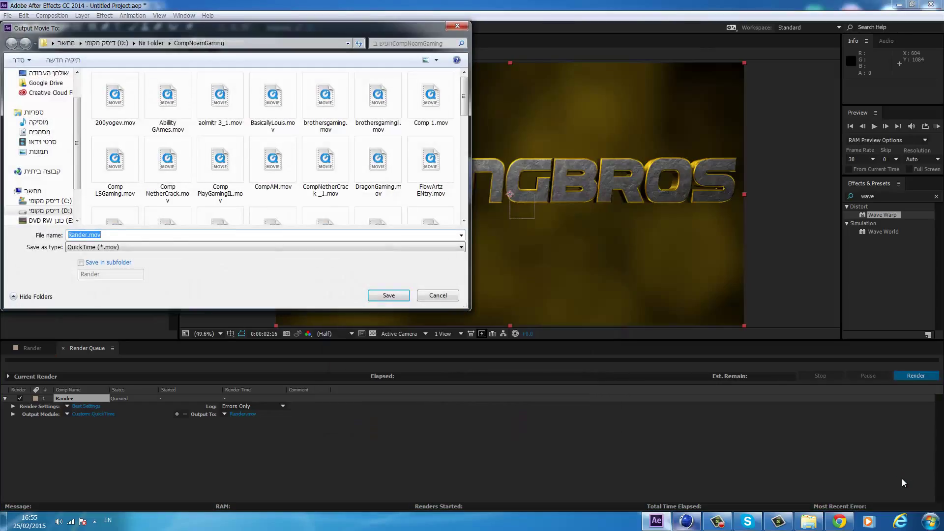
type("GamingBros")
key("Return")
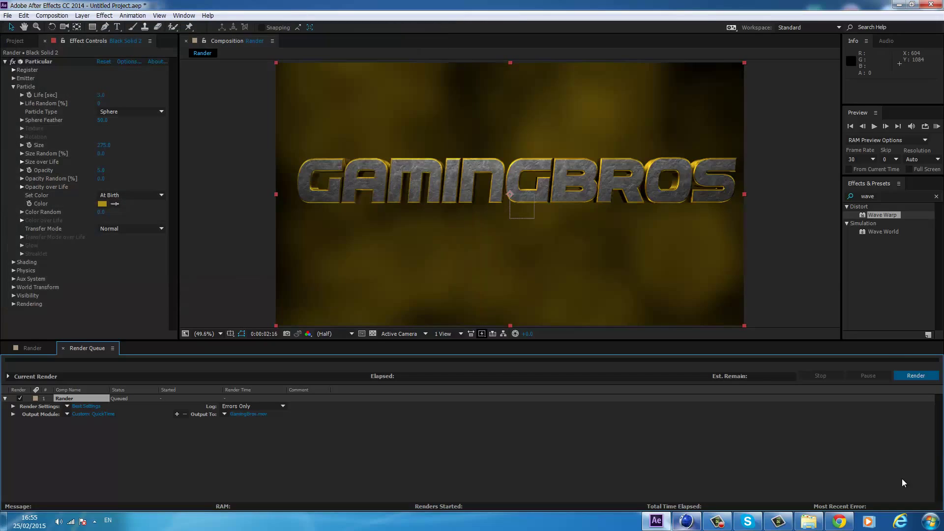